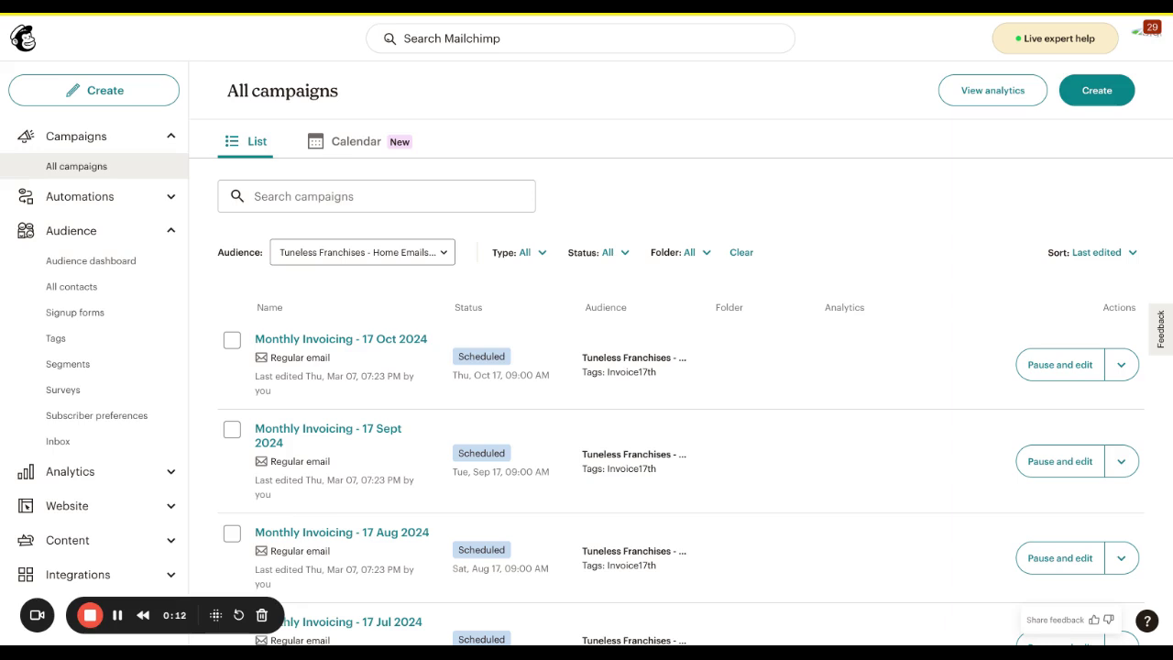
Step: Create a regular email campaign and name it with the given first name followed by "Test"
click(1109, 97)
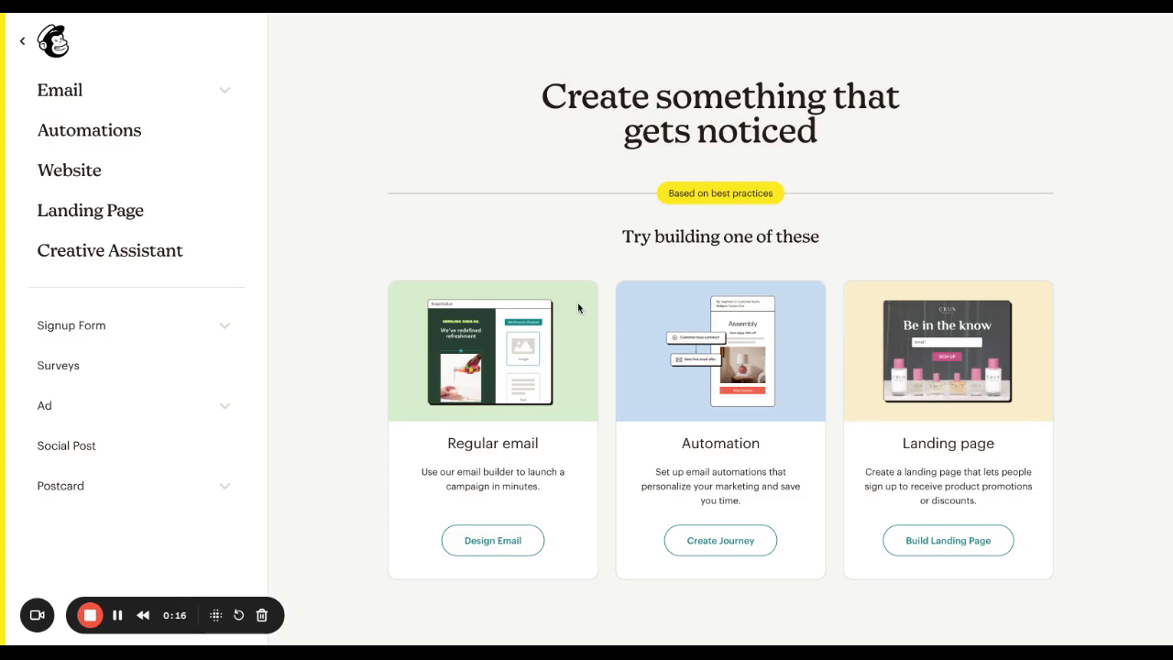
click(511, 541)
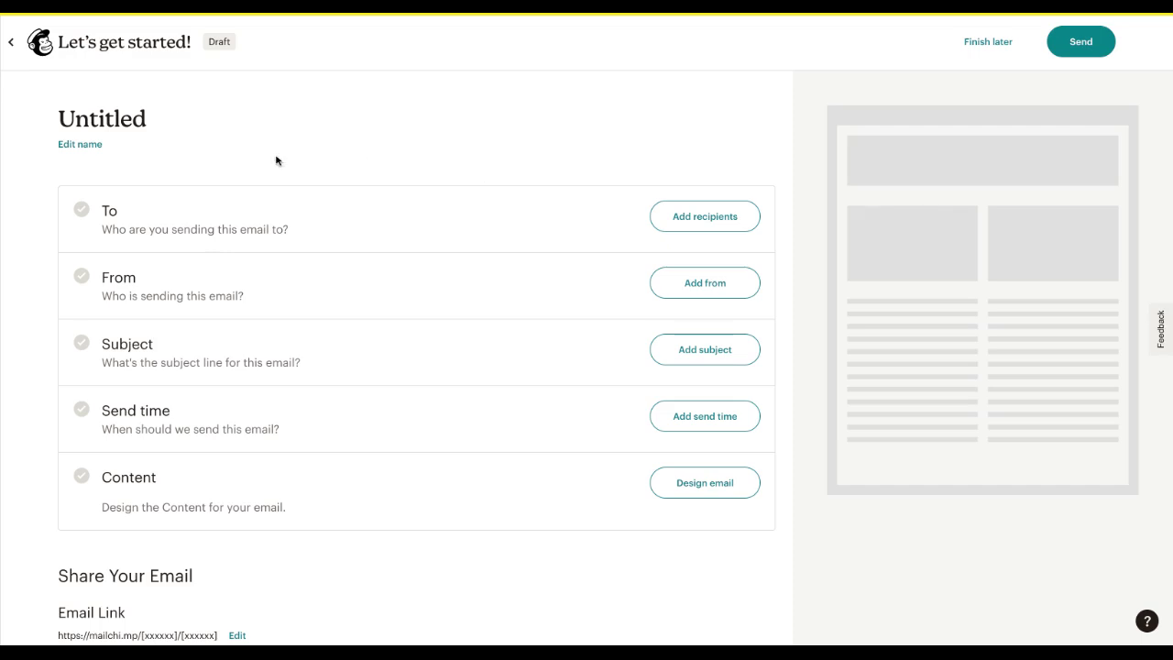
click(80, 144)
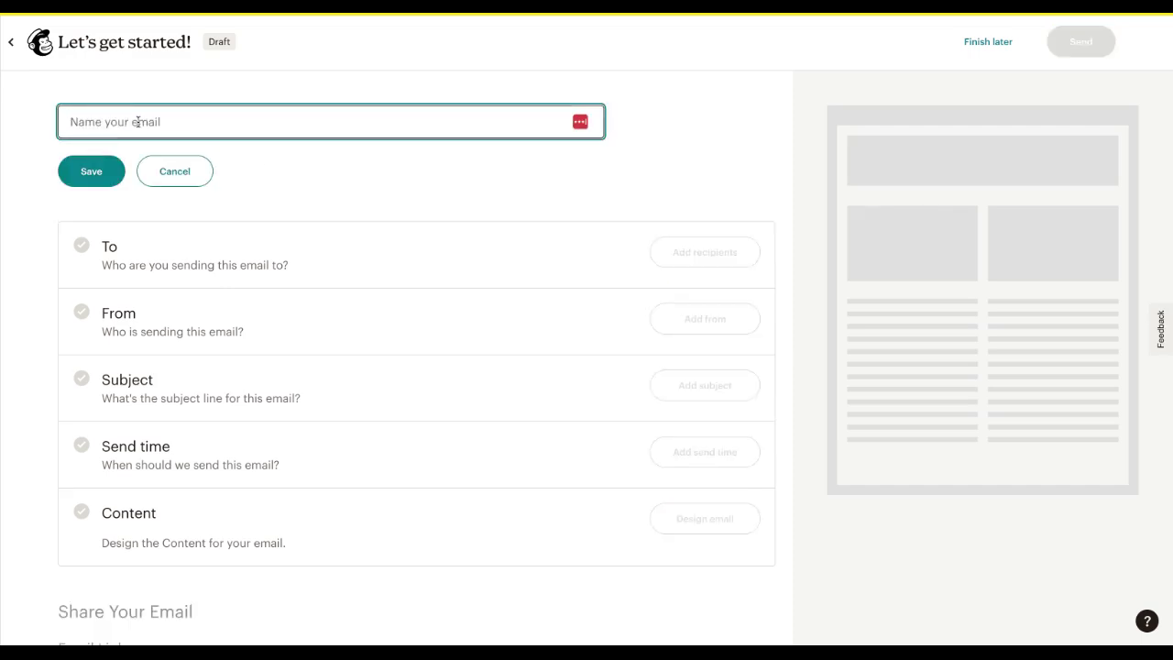
text(Sarah)
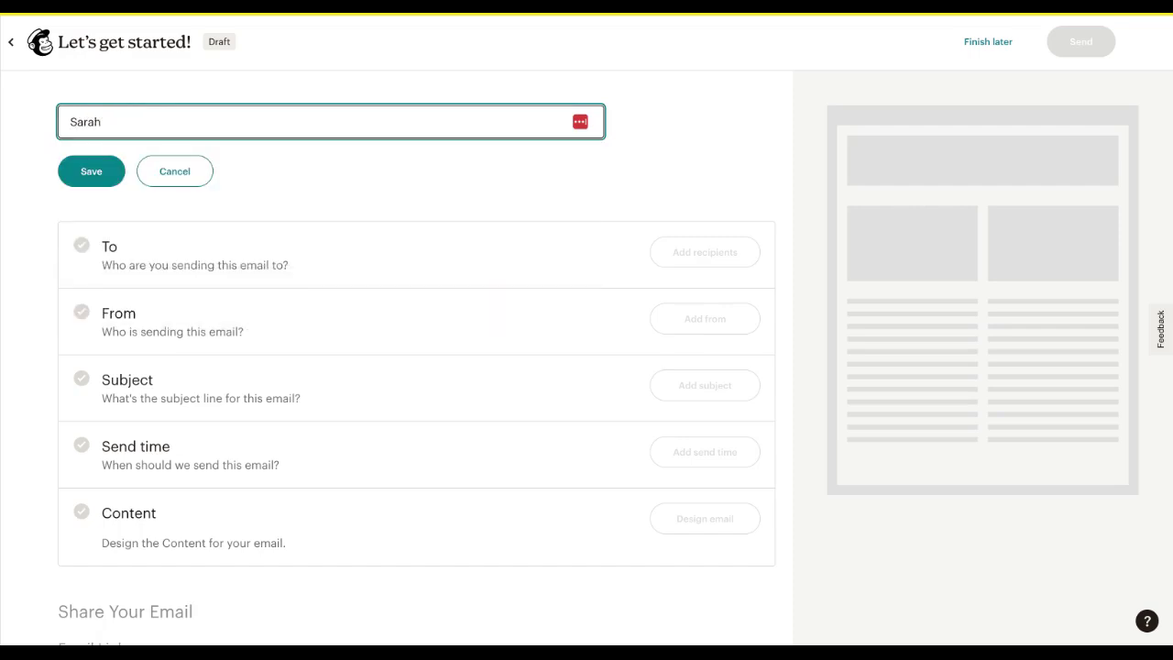
text( Test)
key(Return)
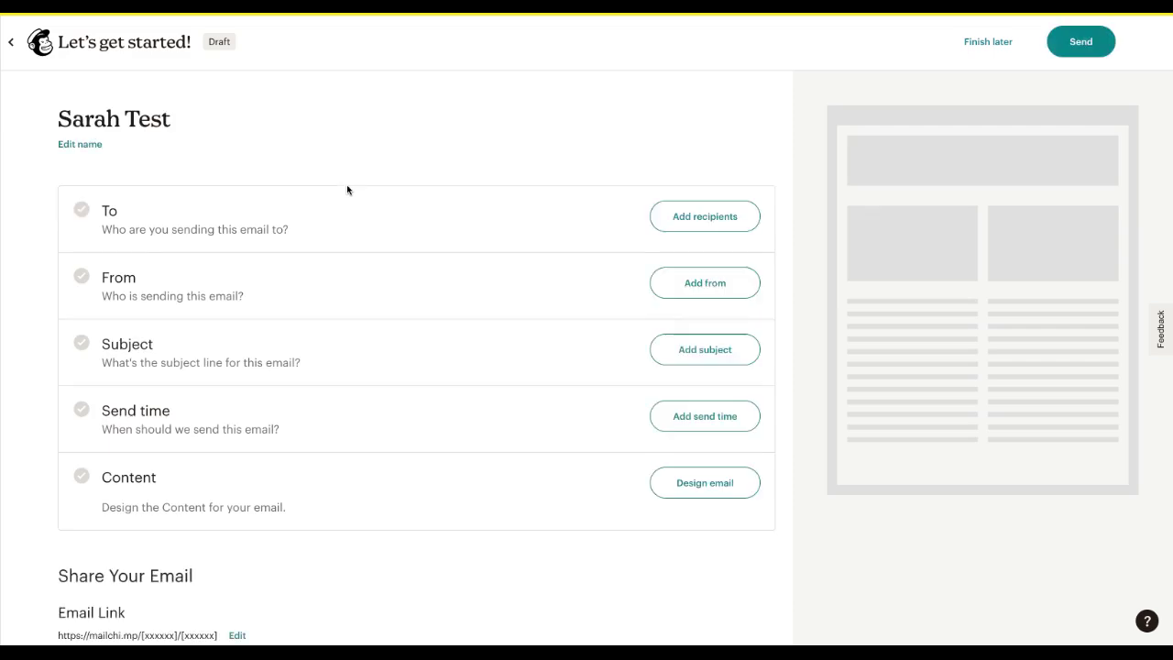
Step: Address the email to all subscribers of the Tuneless Franchises - Home Emails audience, personalizing the "Send To" field with *|FNAME|*
click(712, 218)
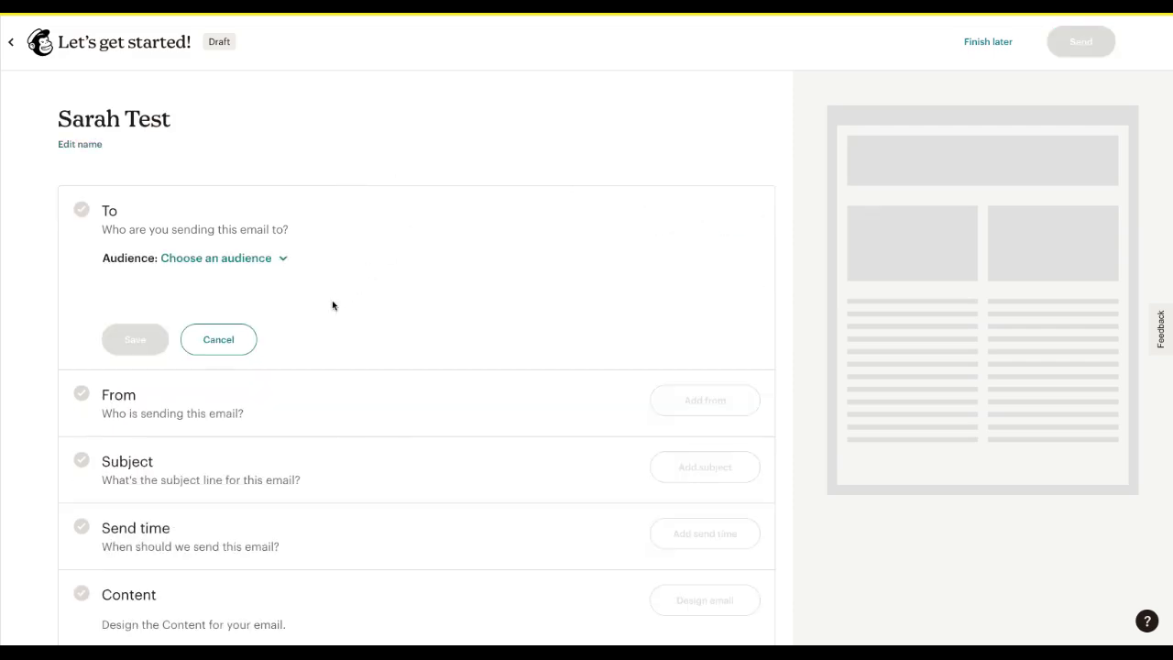
click(242, 259)
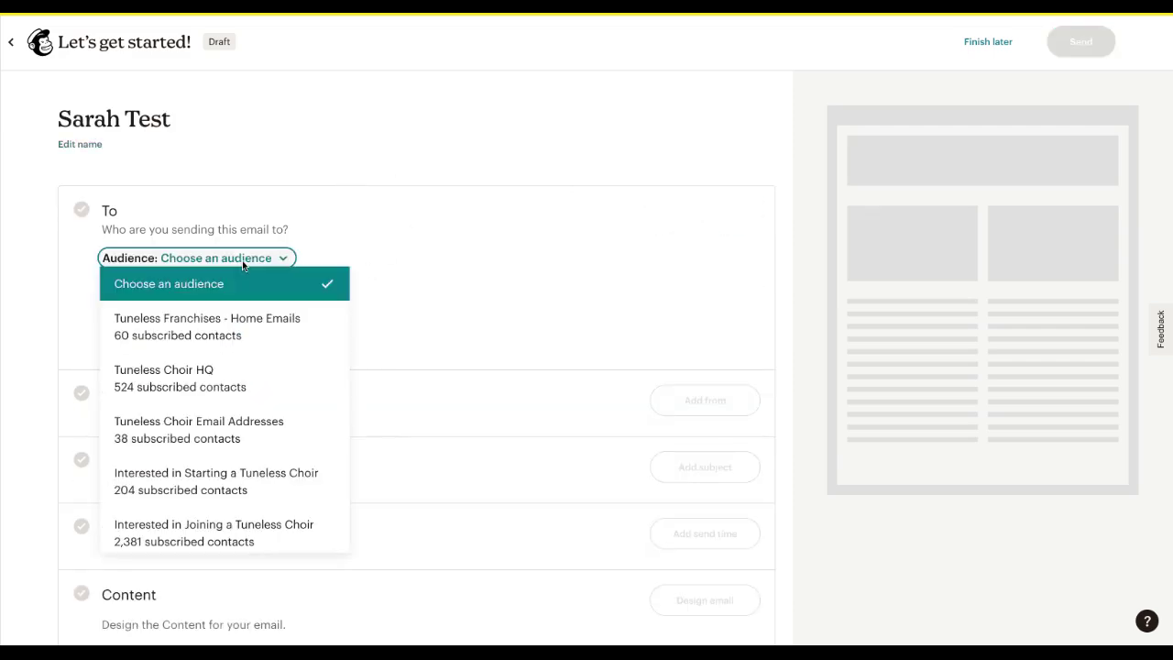
click(223, 317)
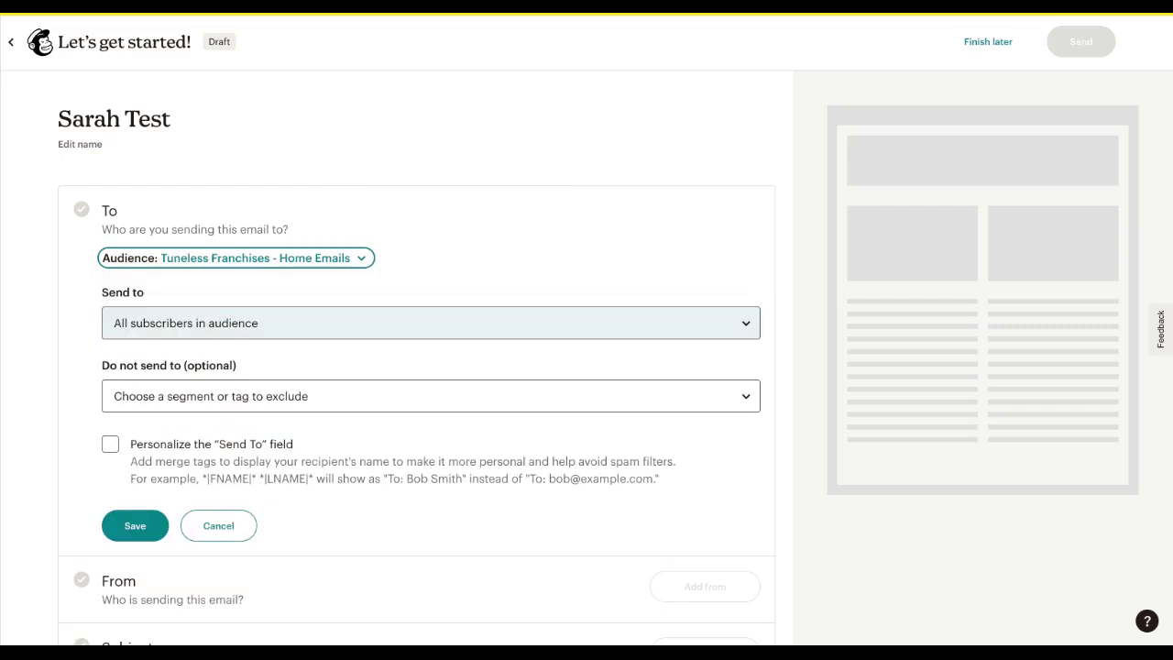
click(110, 445)
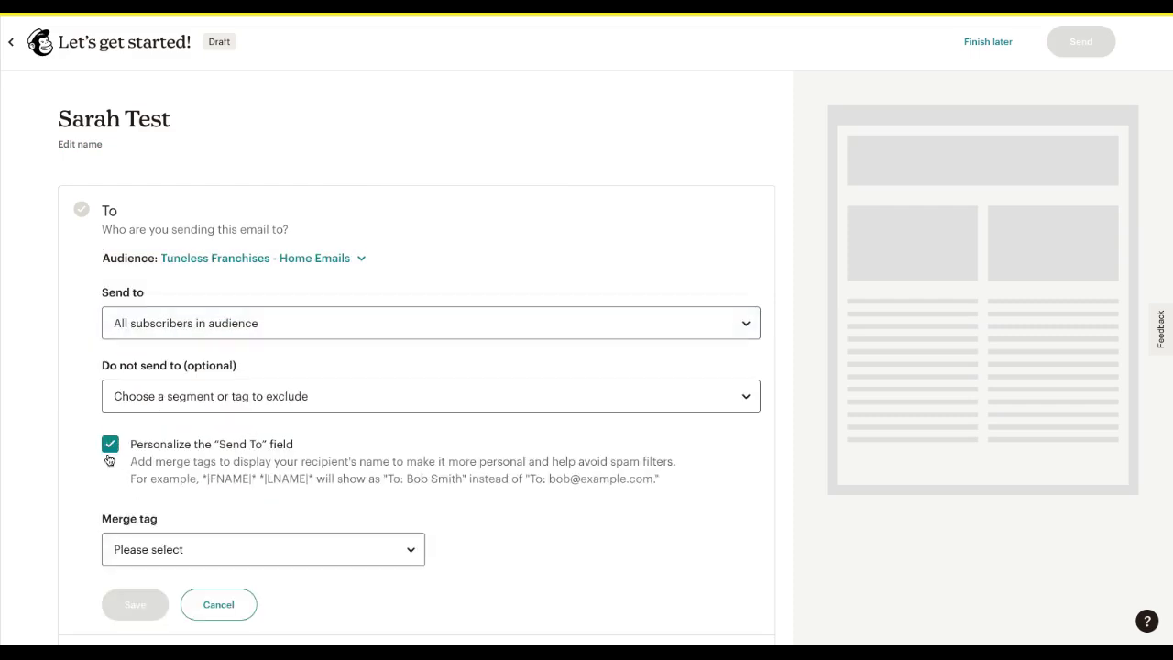
click(142, 554)
click(151, 412)
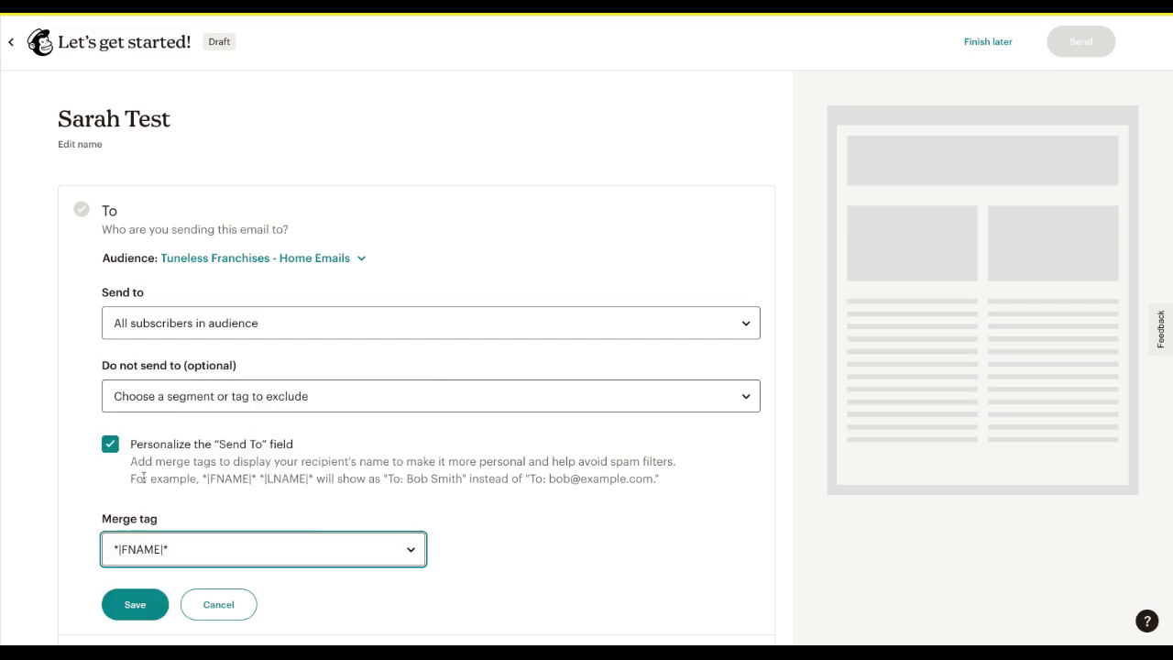
click(140, 568)
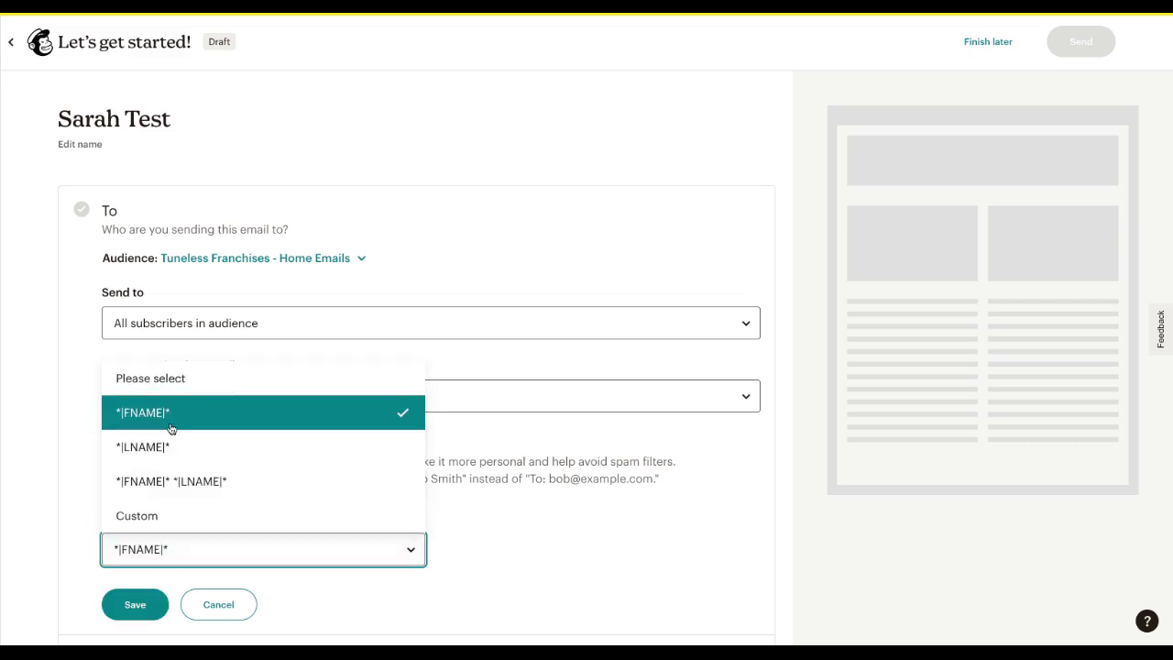
click(139, 560)
click(136, 606)
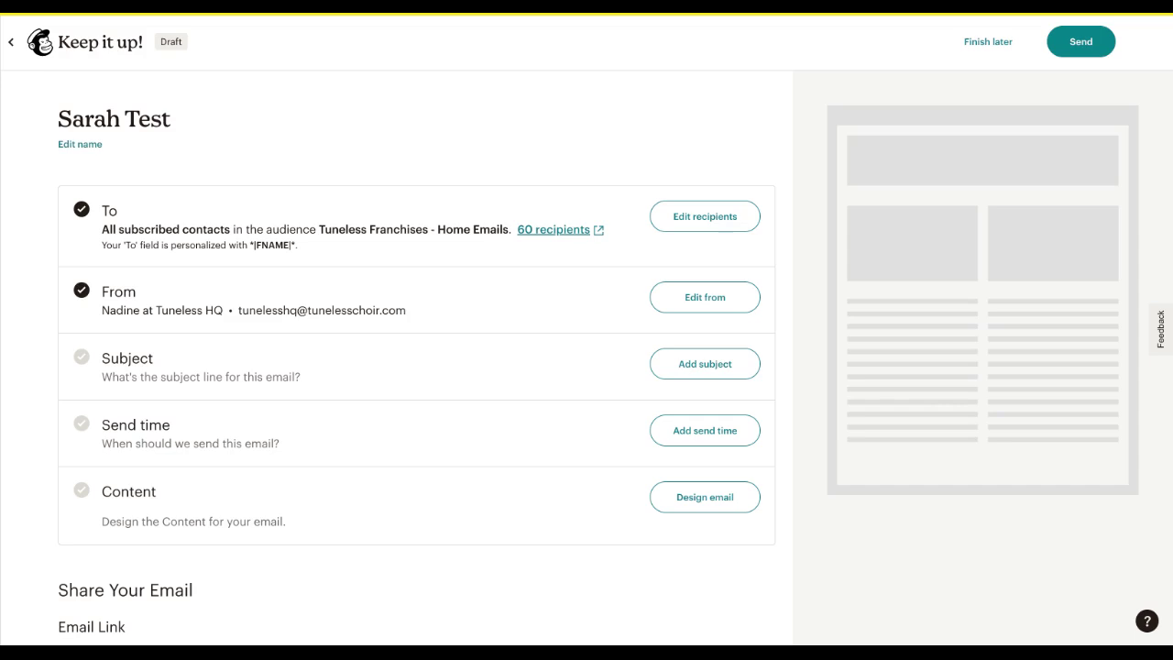
Step: Add a subject line made of the first name and "Test", and save it without preview text
click(698, 367)
click(354, 450)
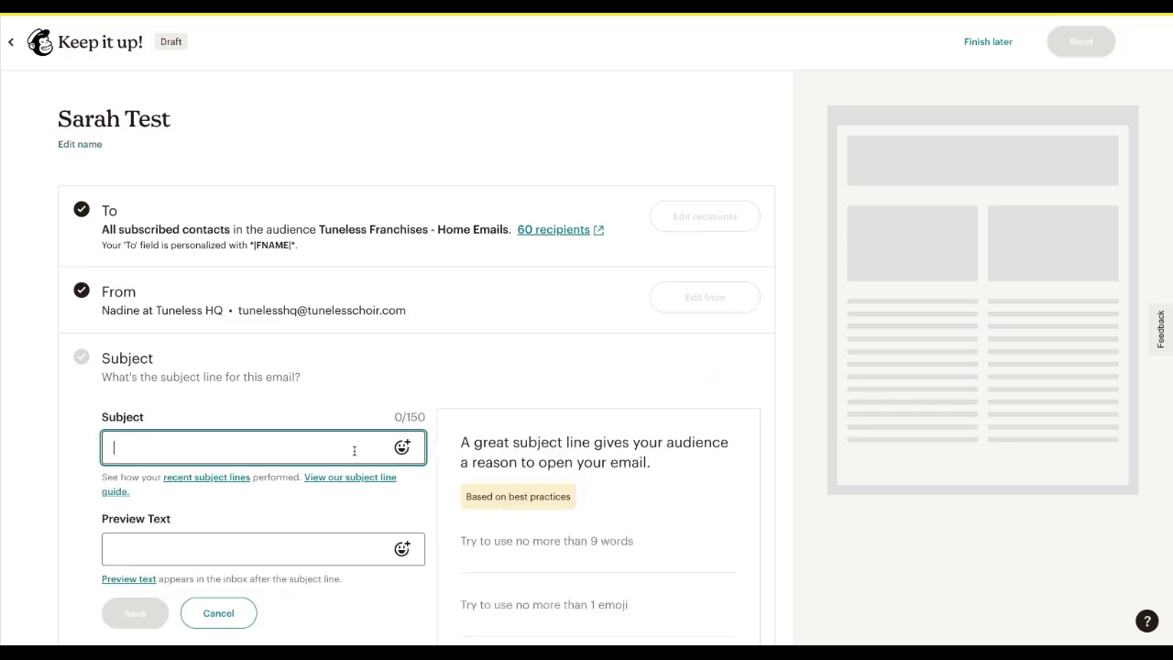
text(Sarah Test)
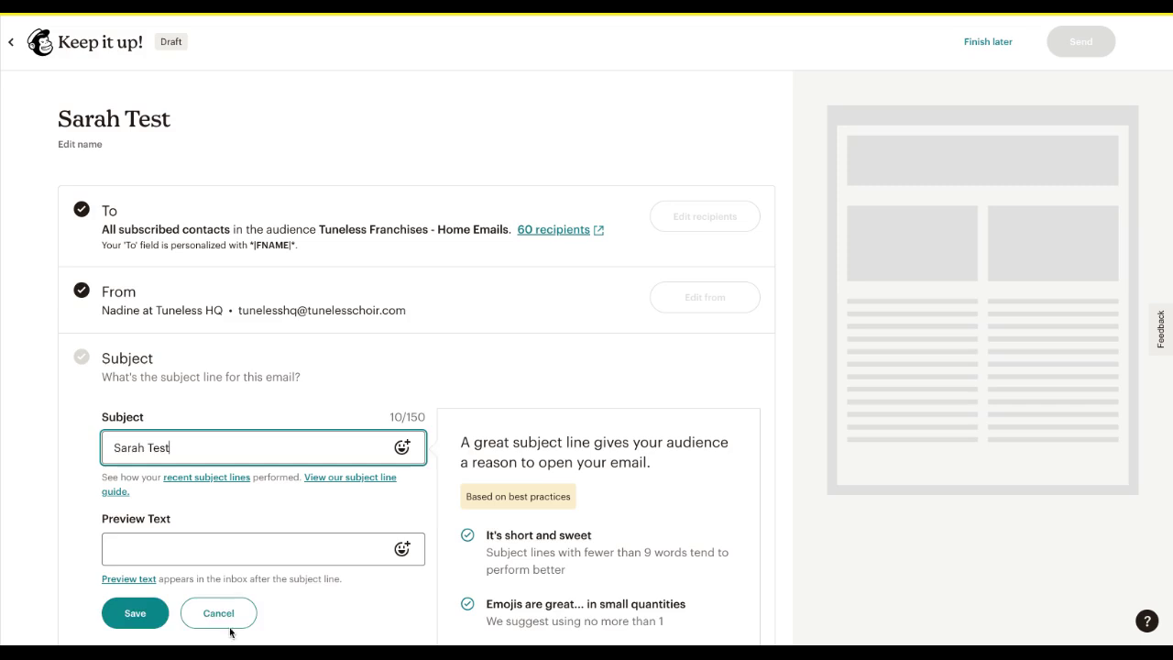
click(135, 613)
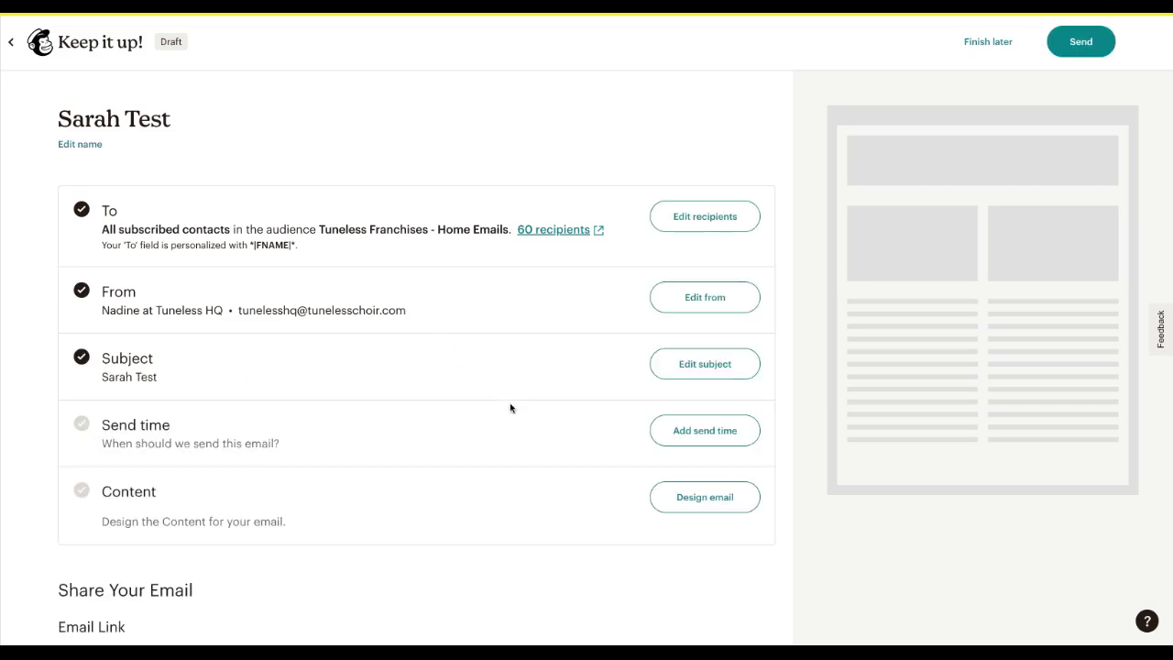
Step: Start the email's content in the New Builder with the Start from scratch template and dismiss the Add content tip
click(683, 501)
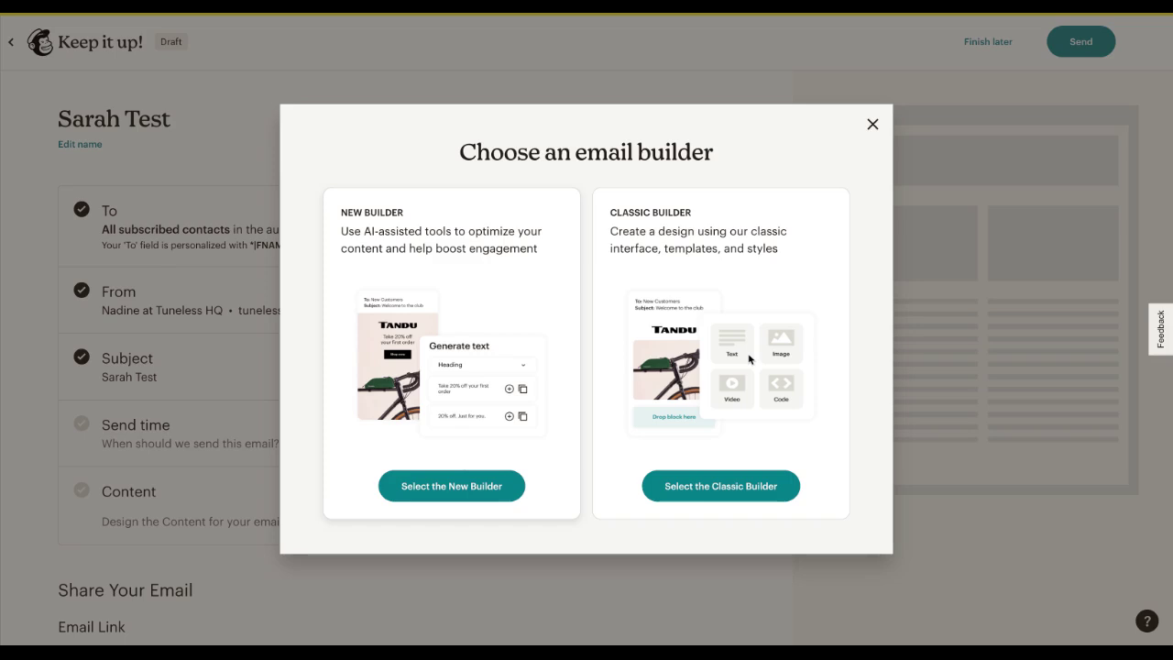
click(453, 487)
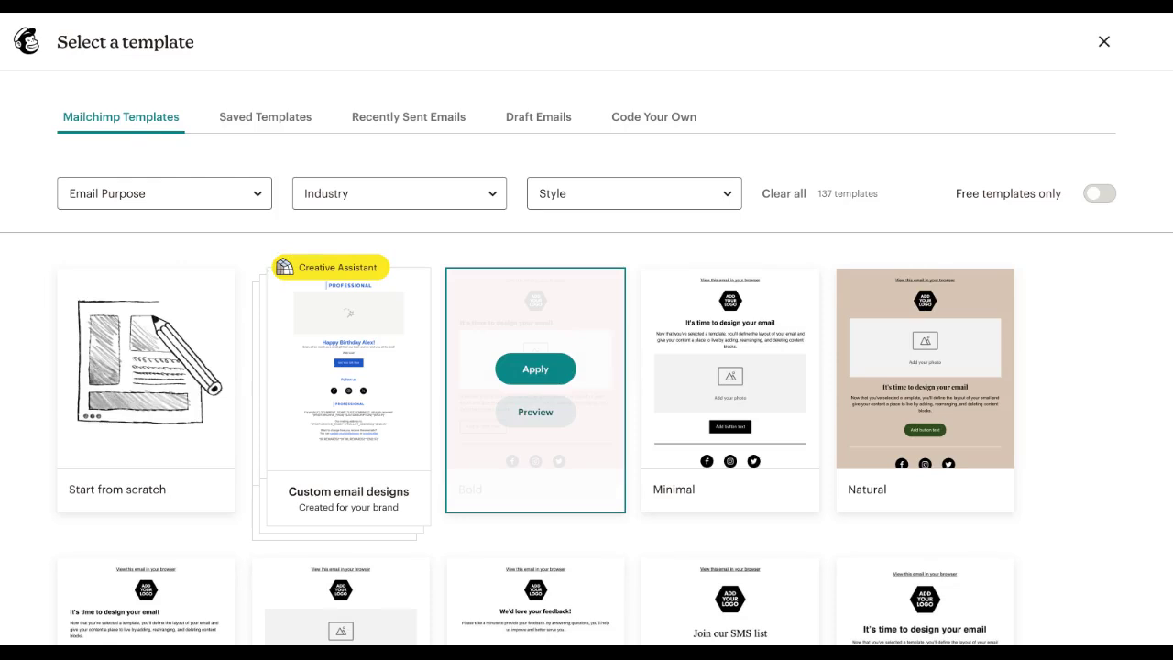
click(288, 118)
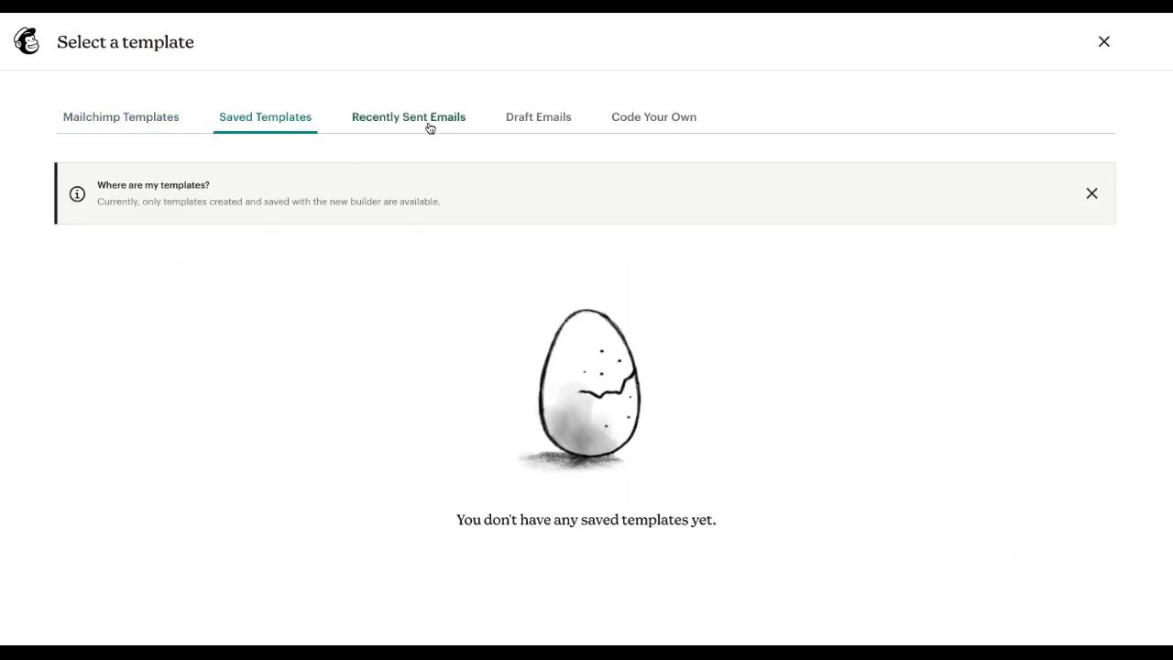
click(107, 118)
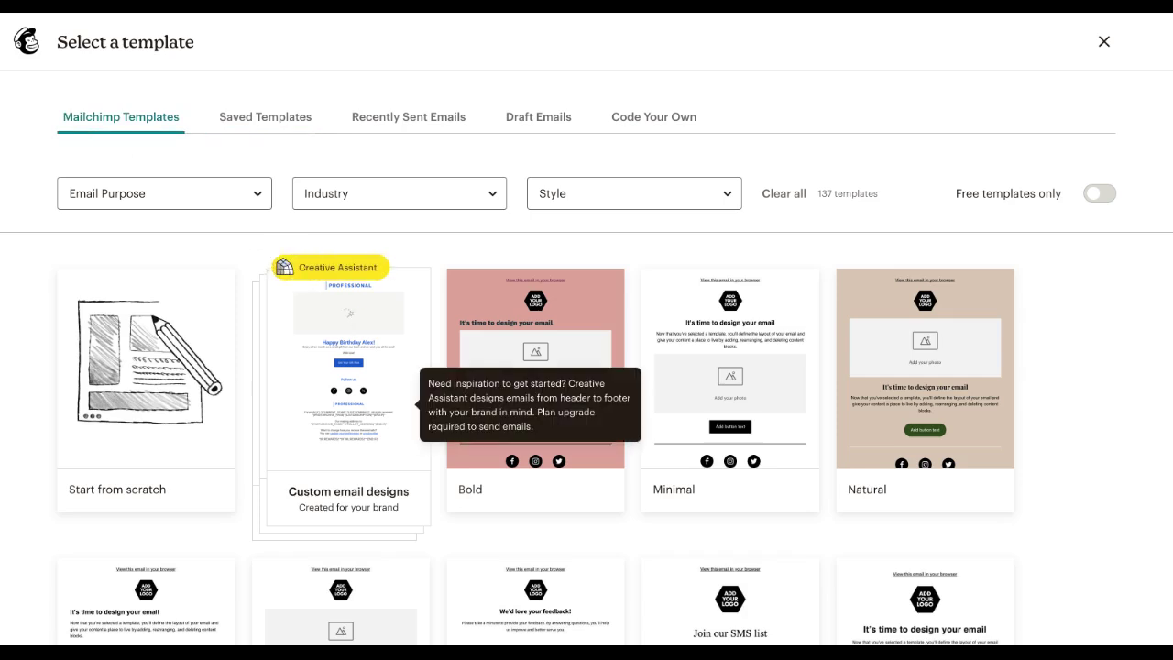
mouse_move(128, 400)
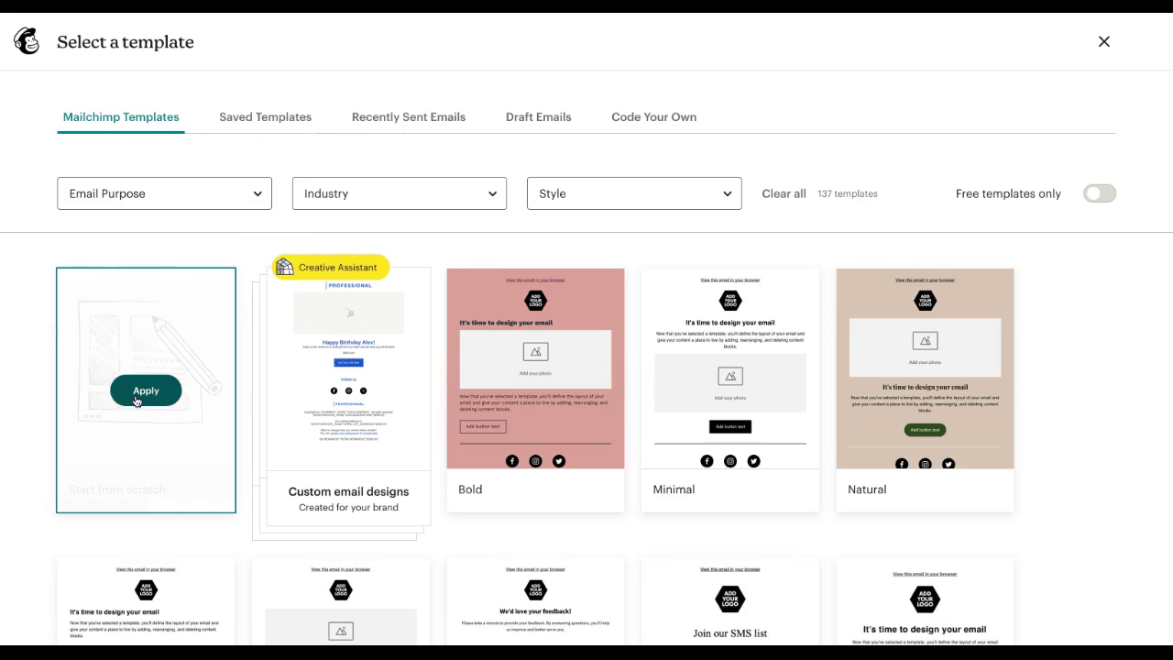
click(138, 394)
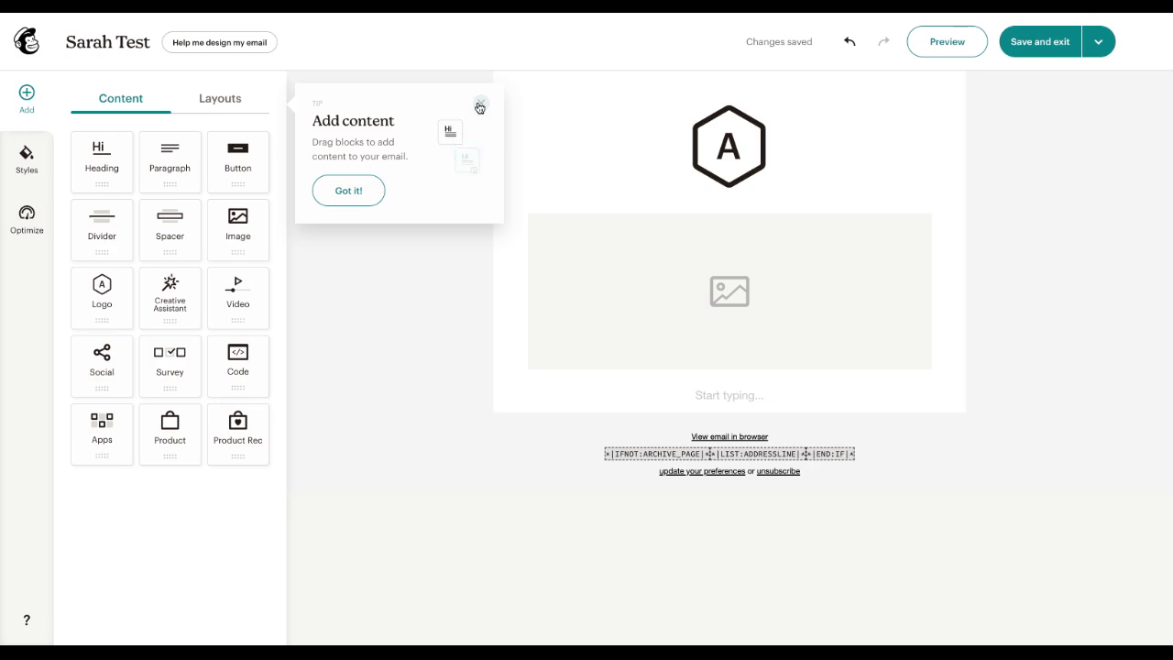
click(479, 107)
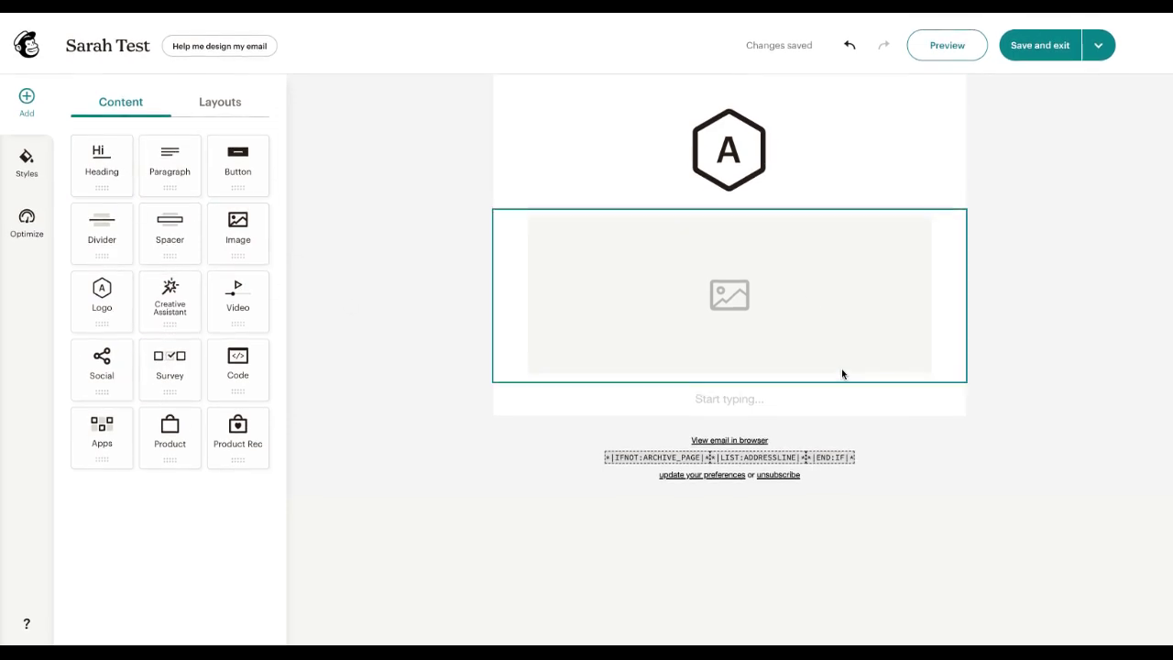
Step: Delete the logo placeholder block above the image placeholder
click(781, 172)
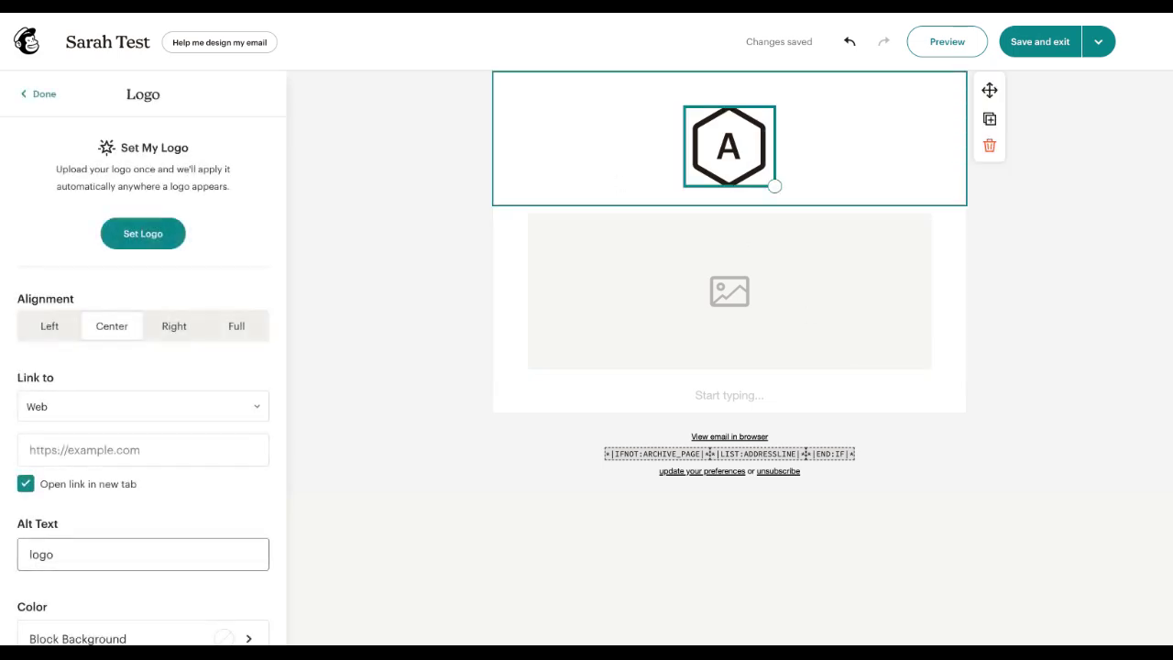
click(152, 234)
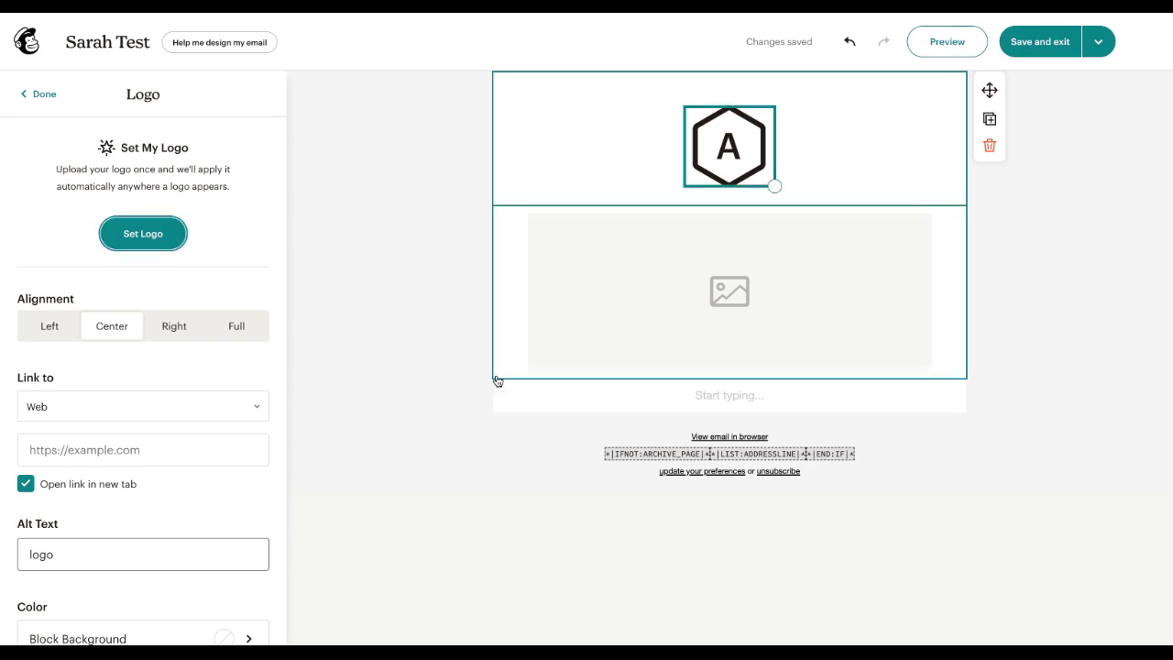
scroll(280, 382, down, 3)
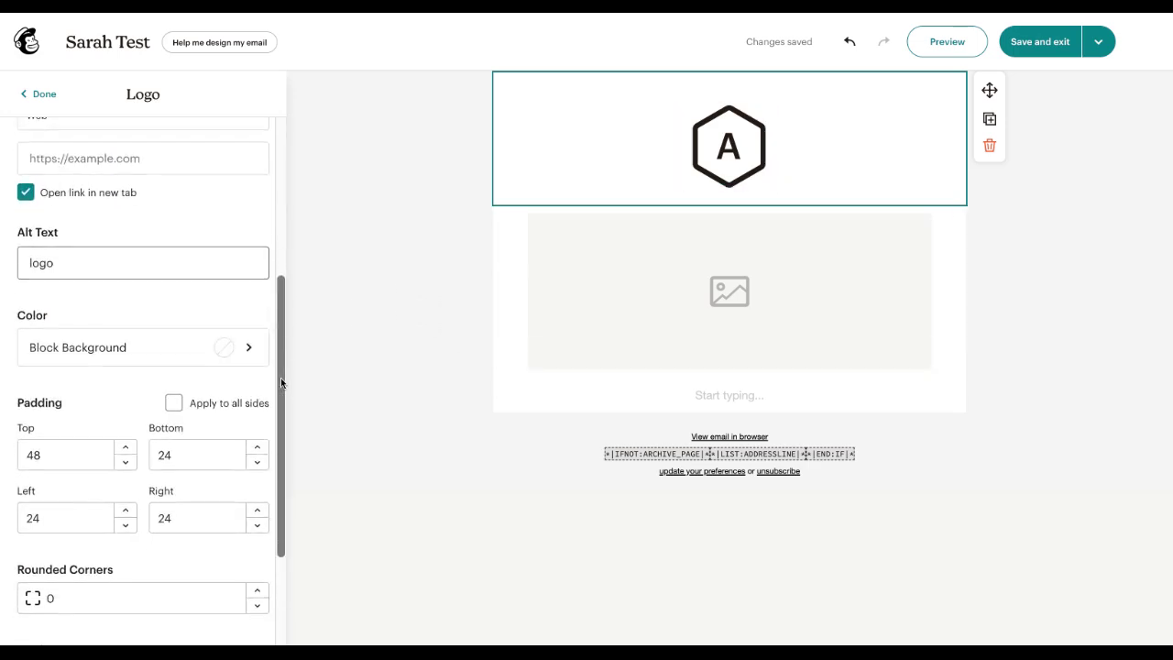
click(990, 146)
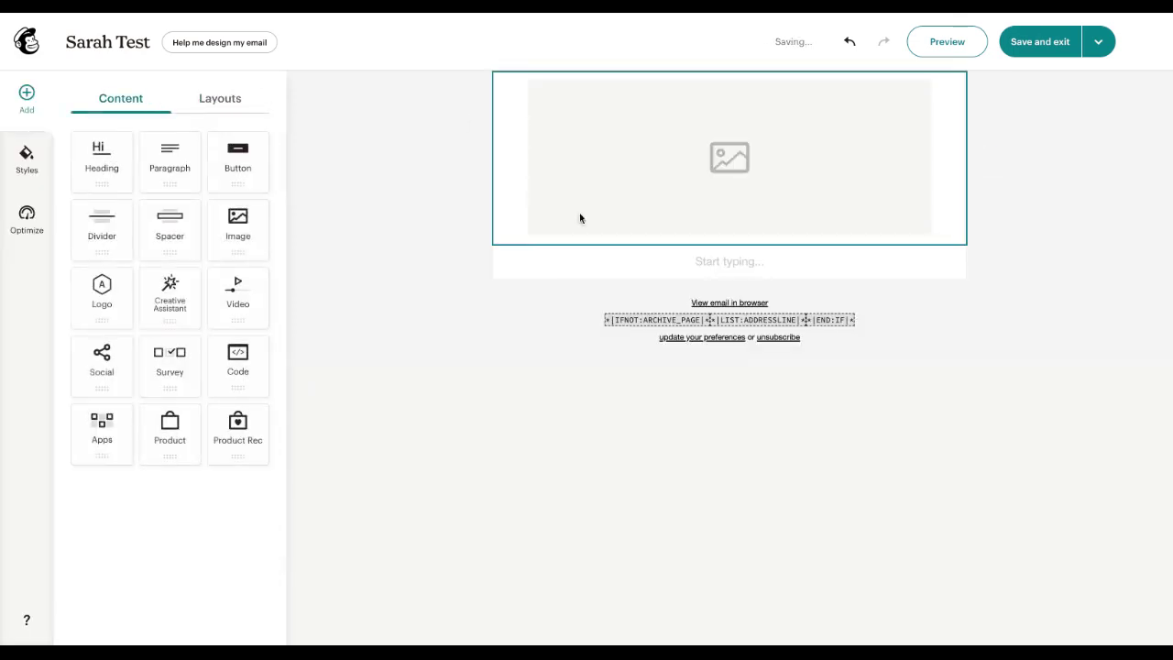
Step: Open the stored image files to choose a picture for the email's image placeholder block
click(709, 170)
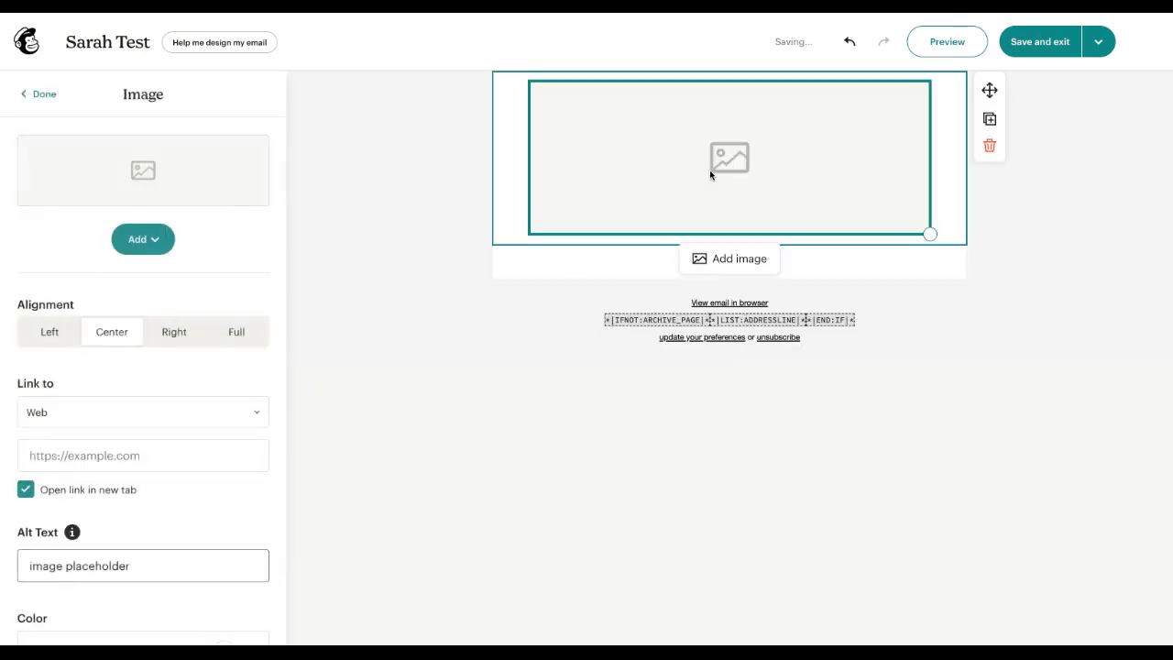
click(144, 245)
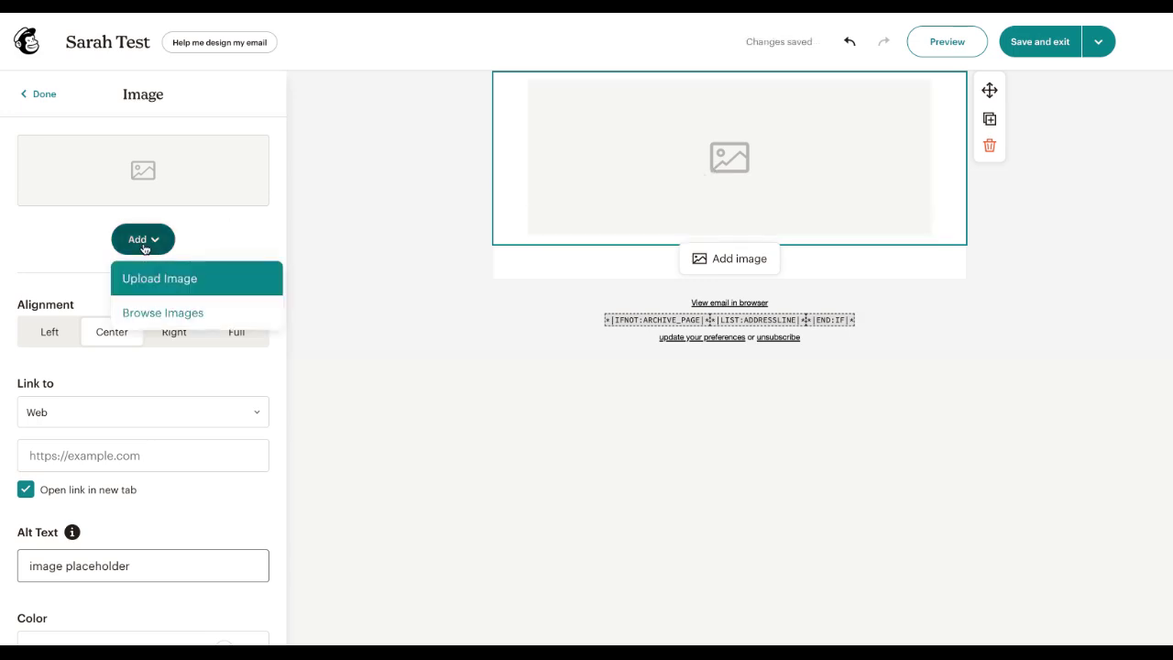
click(152, 312)
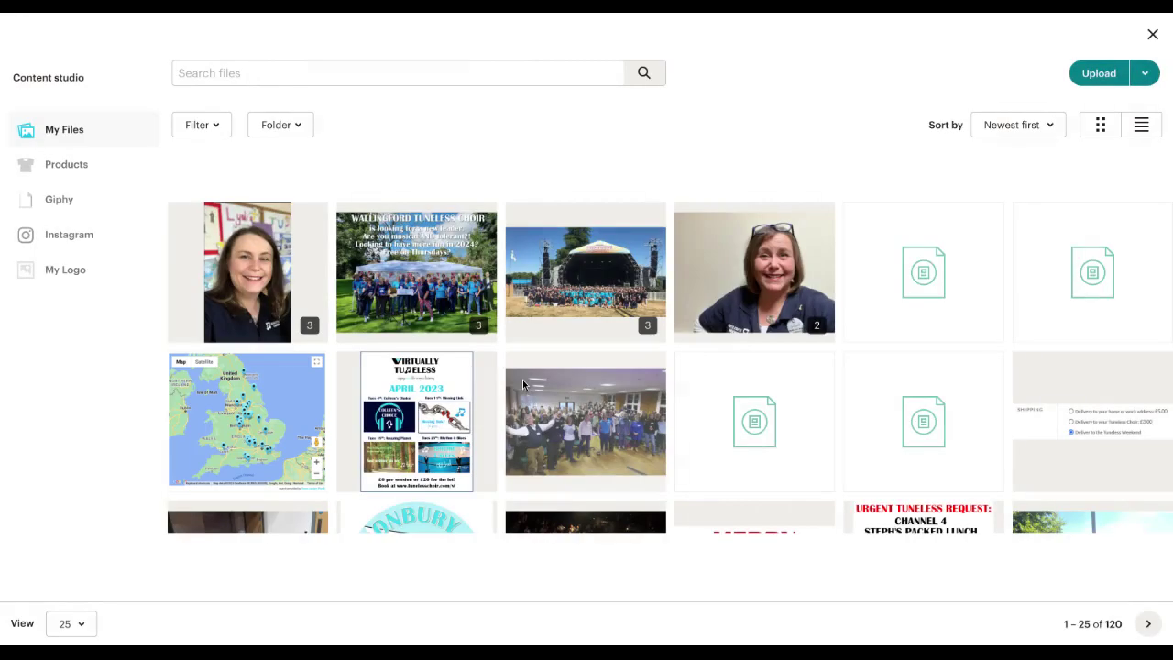
Step: Look through the newest stored files and search them for "logo"
scroll(522, 383, down, 5)
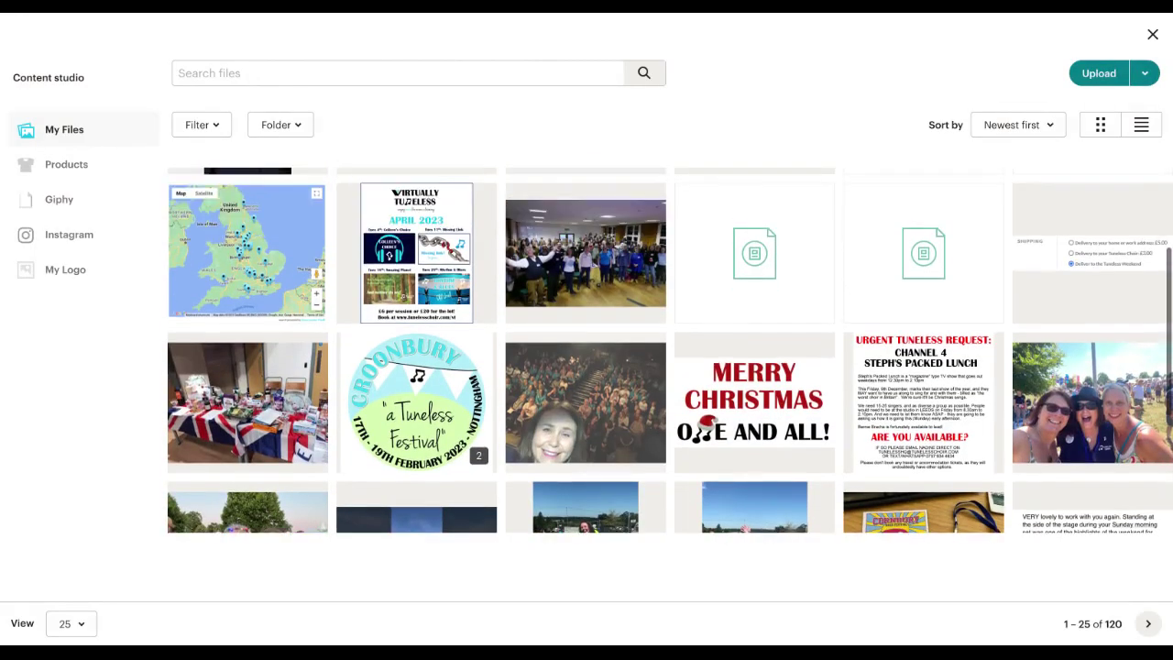
scroll(669, 348, up, 10)
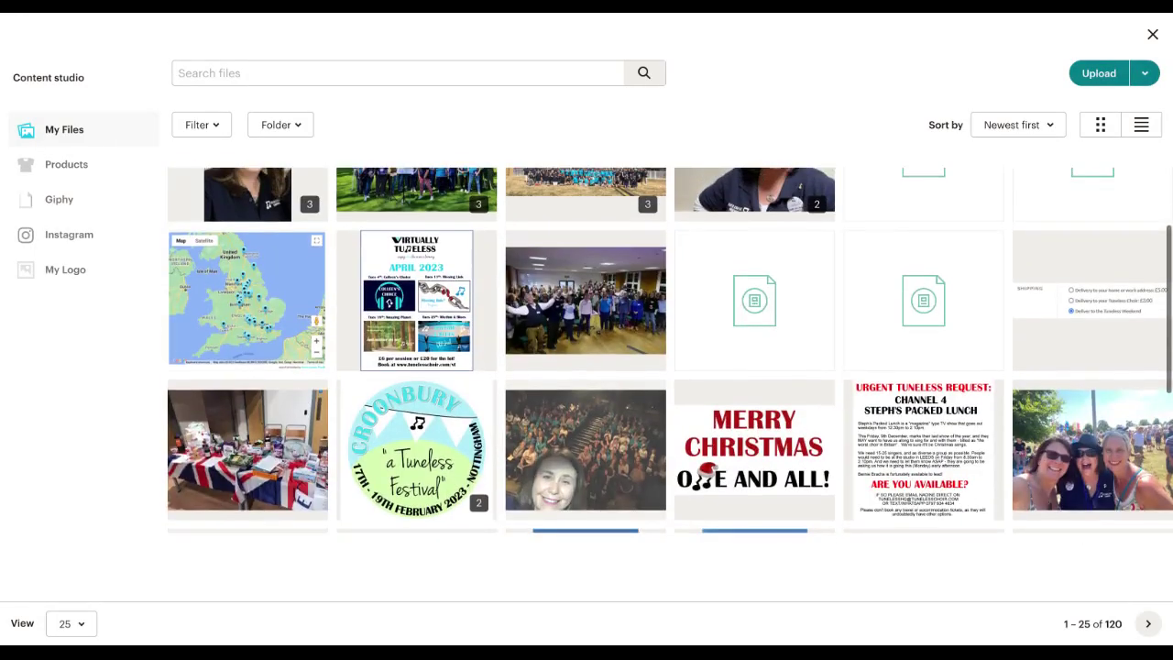
scroll(669, 366, down, 10)
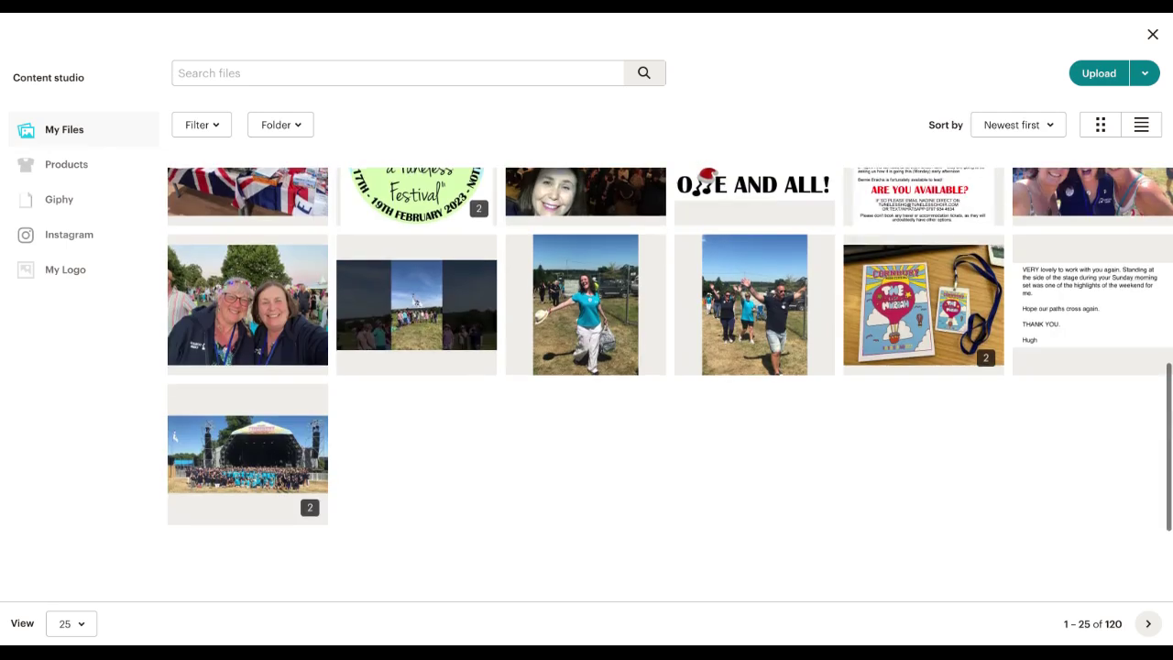
click(418, 81)
text(logo)
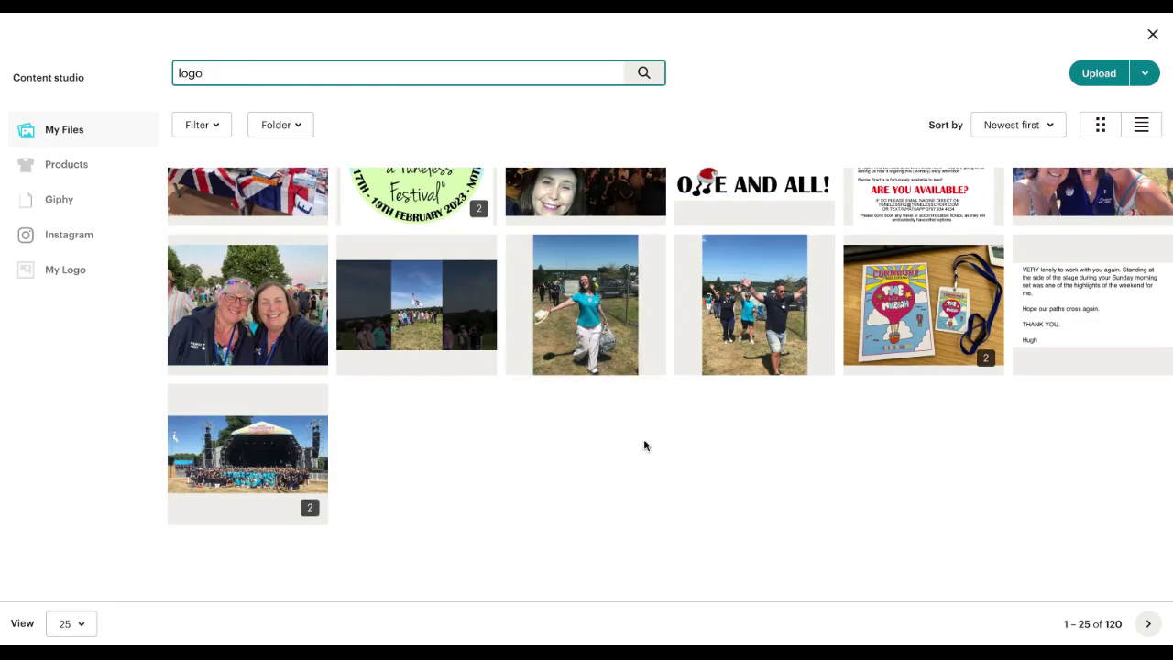
key(Return)
scroll(644, 446, down, 5)
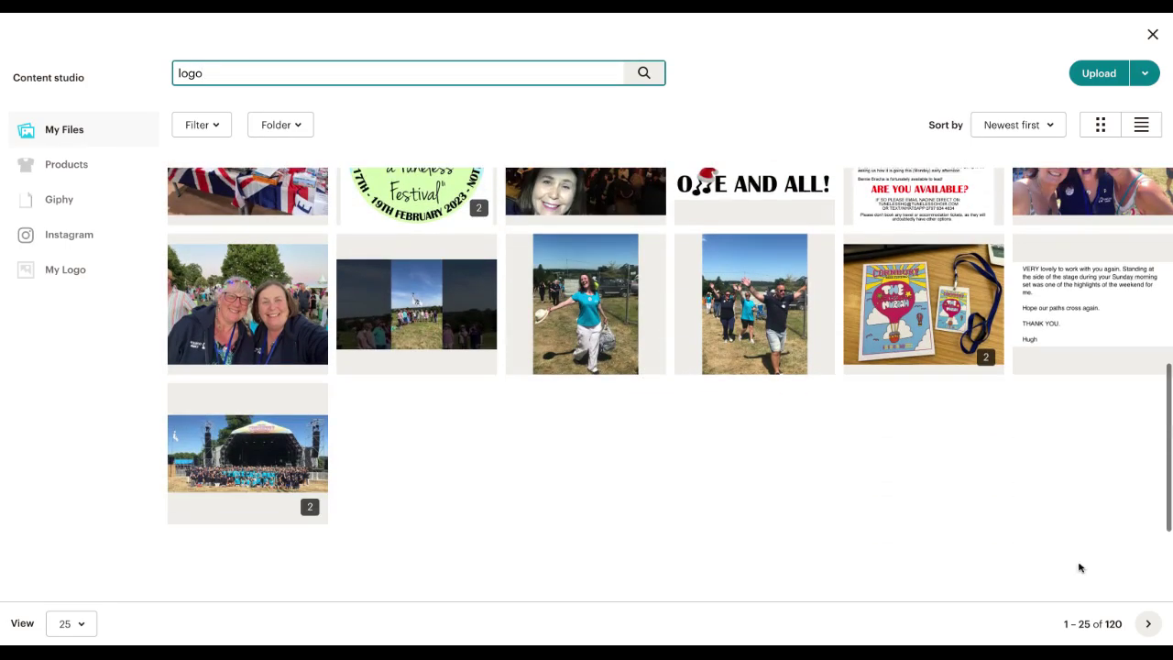
Step: Find the Tuneless Choir logo among the older stored files, insert it into the image placeholder block, and close the block's settings
click(1147, 623)
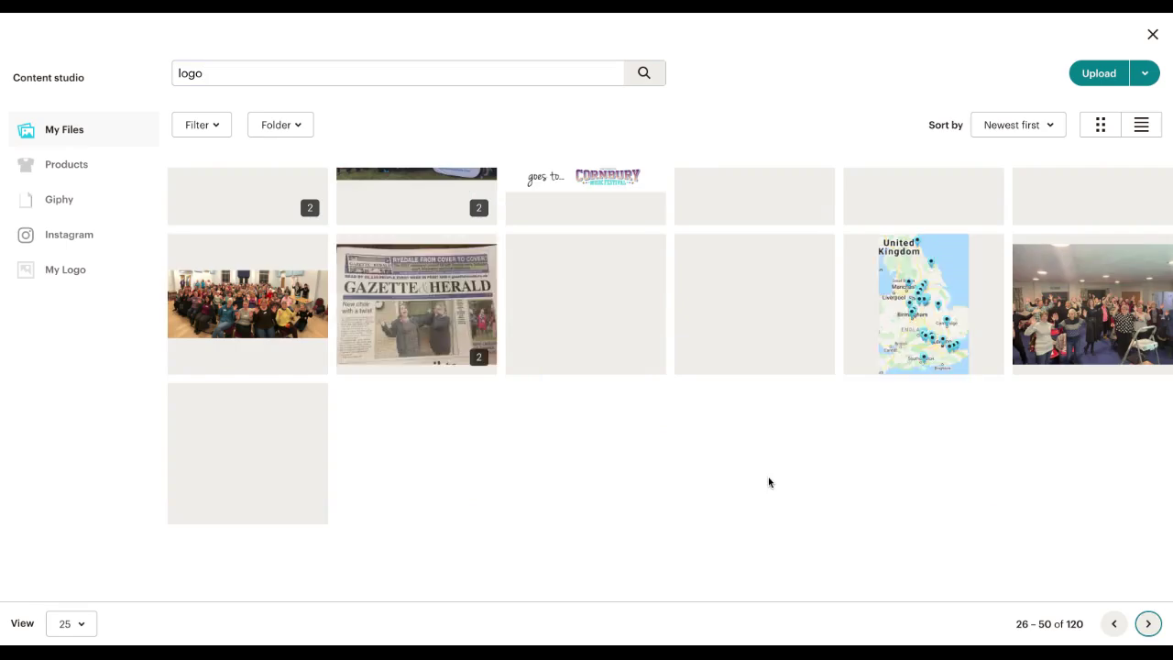
scroll(767, 476, up, 5)
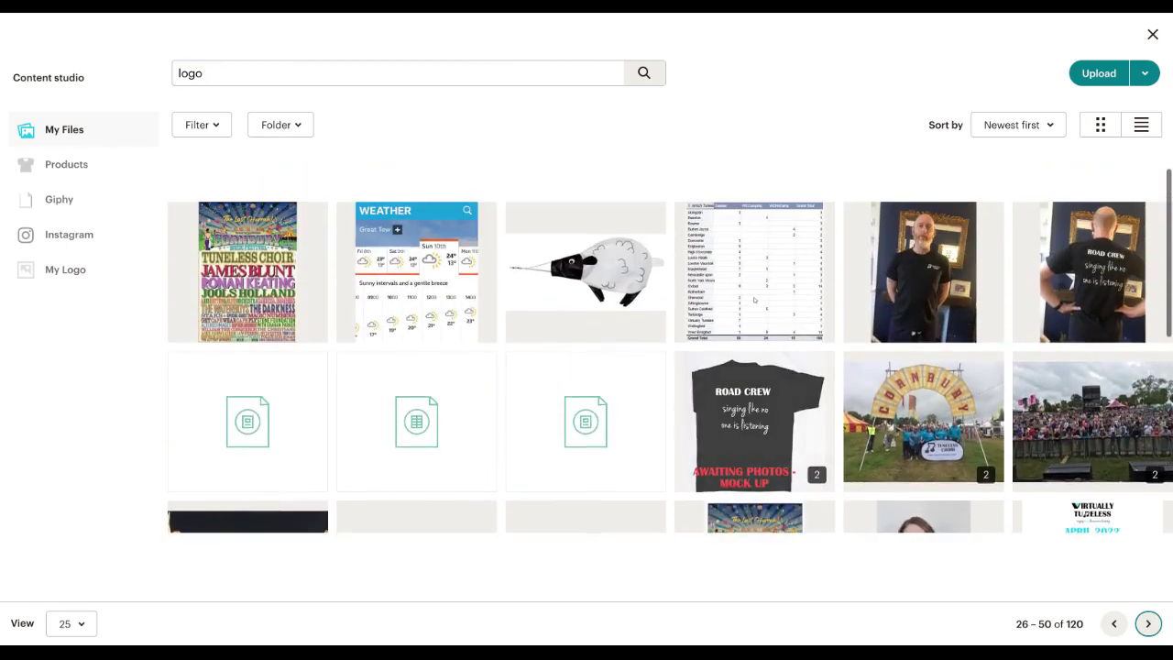
scroll(755, 213, down, 5)
click(1148, 624)
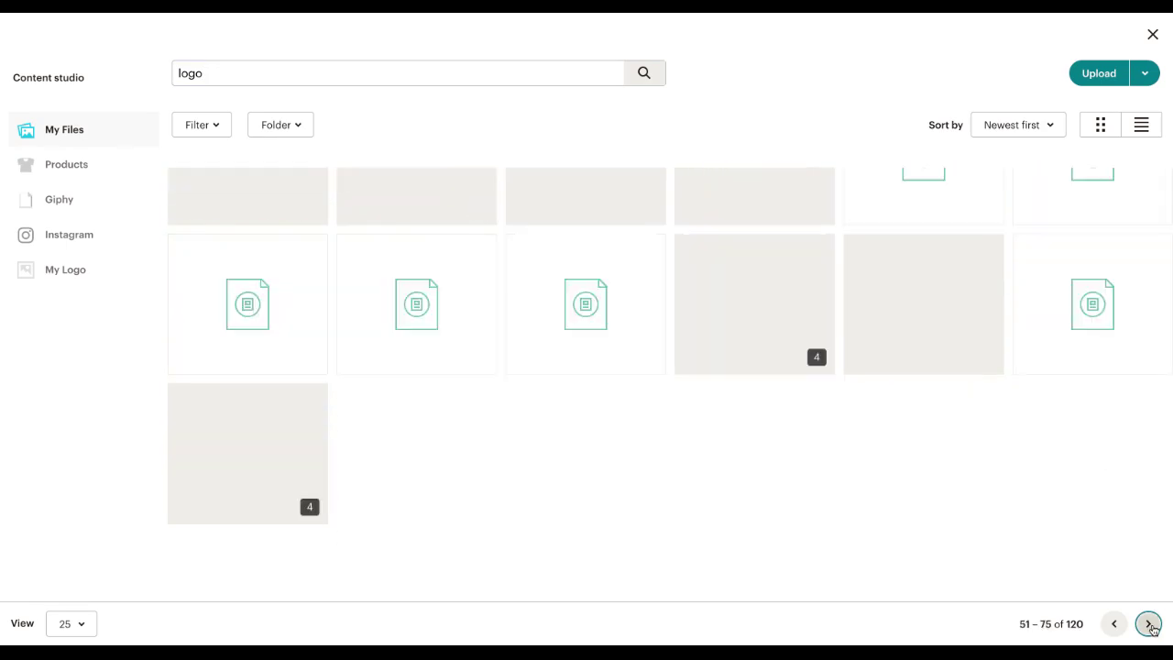
scroll(815, 456, up, 5)
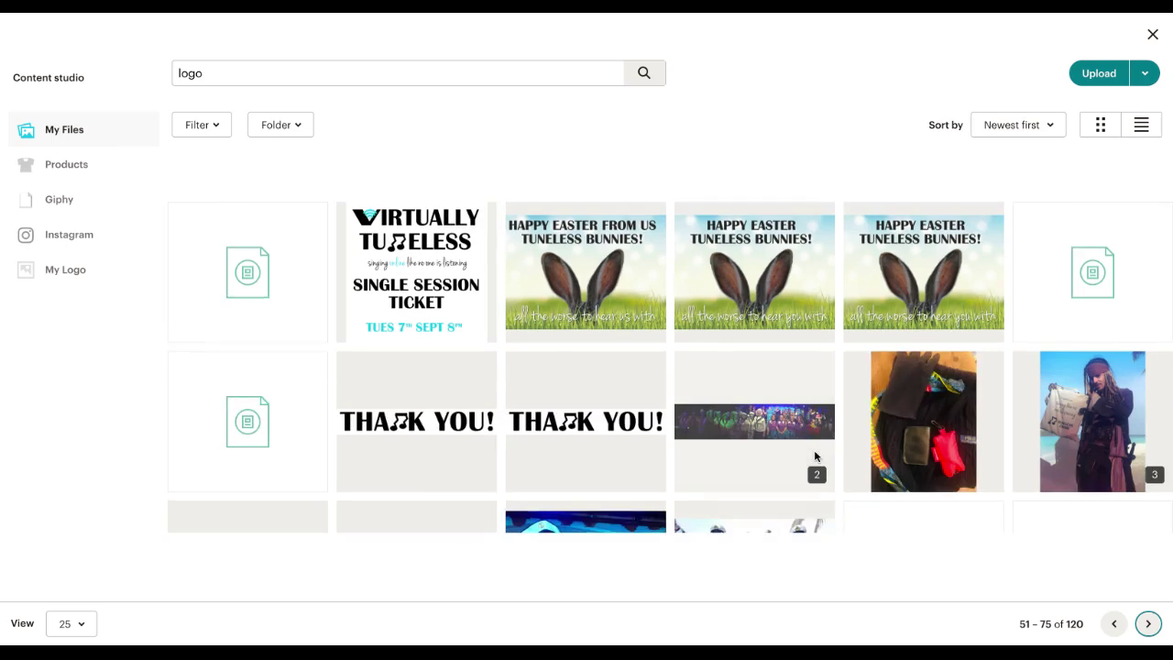
scroll(861, 437, down, 5)
click(1148, 624)
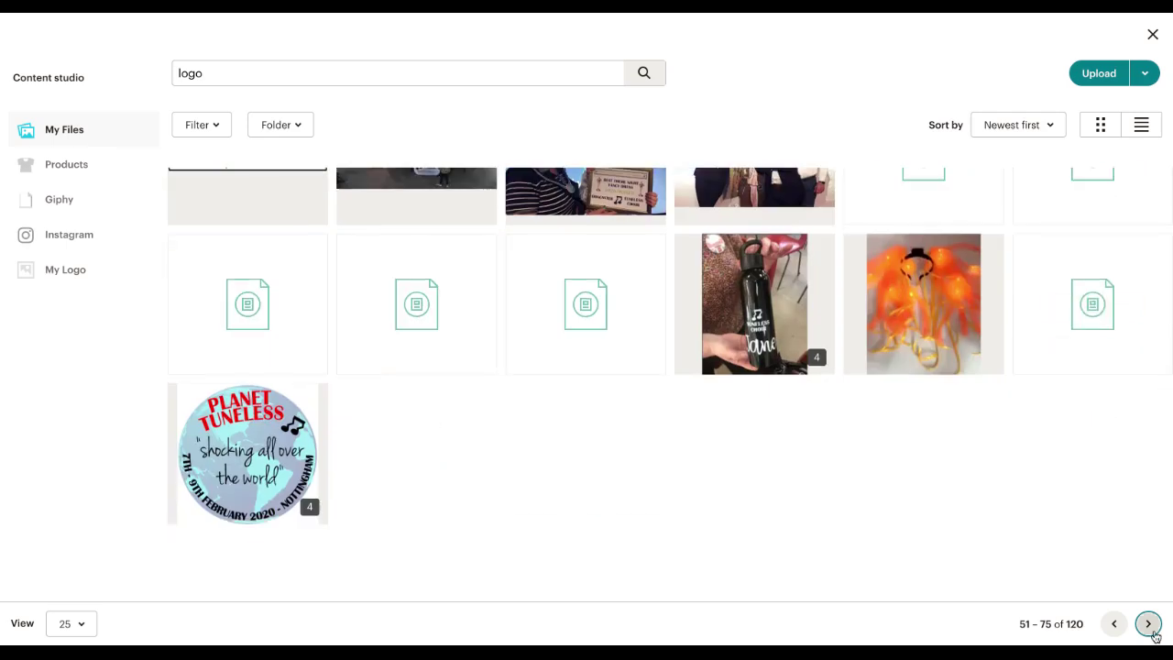
scroll(1026, 516, up, 5)
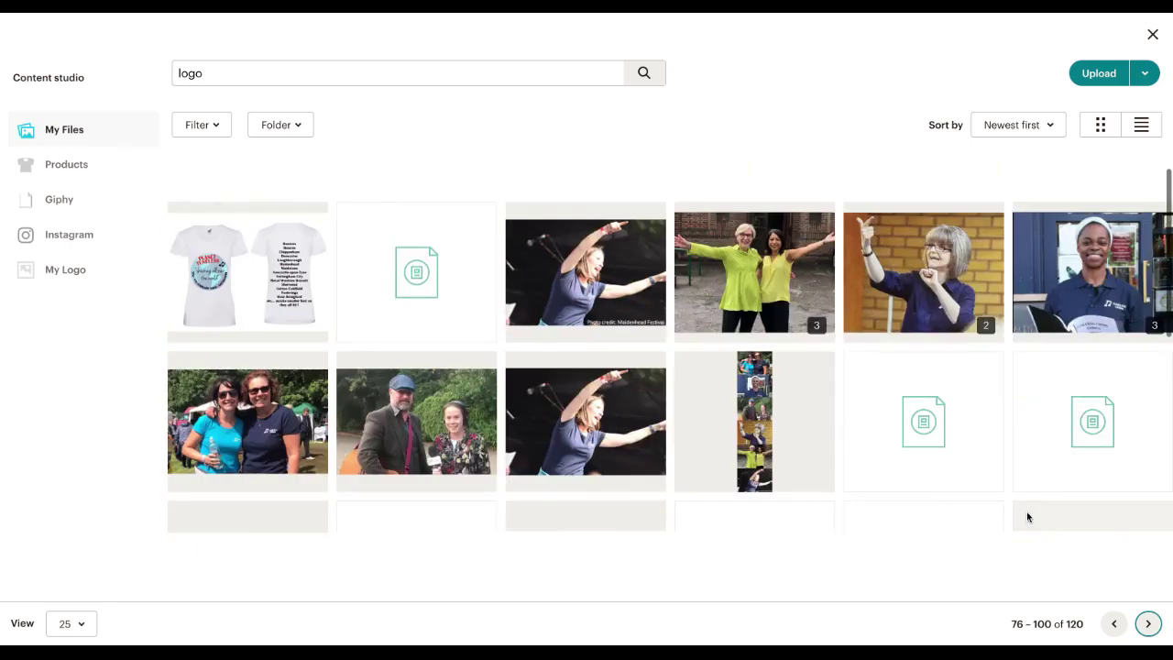
scroll(1026, 516, down, 3)
click(599, 382)
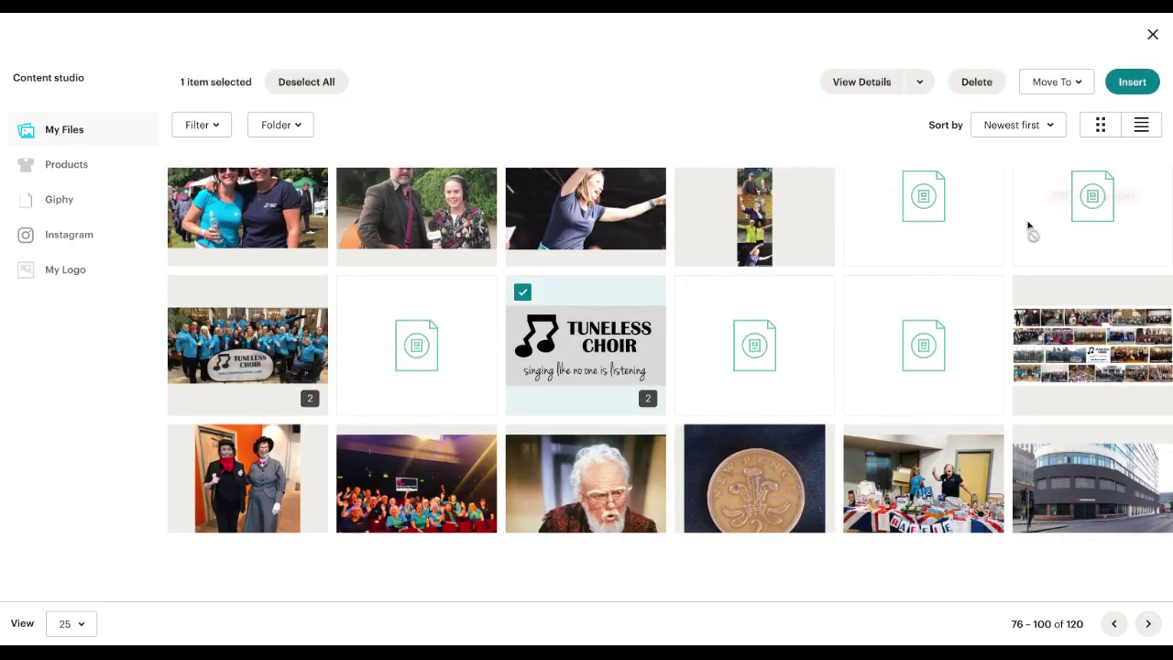
click(1131, 81)
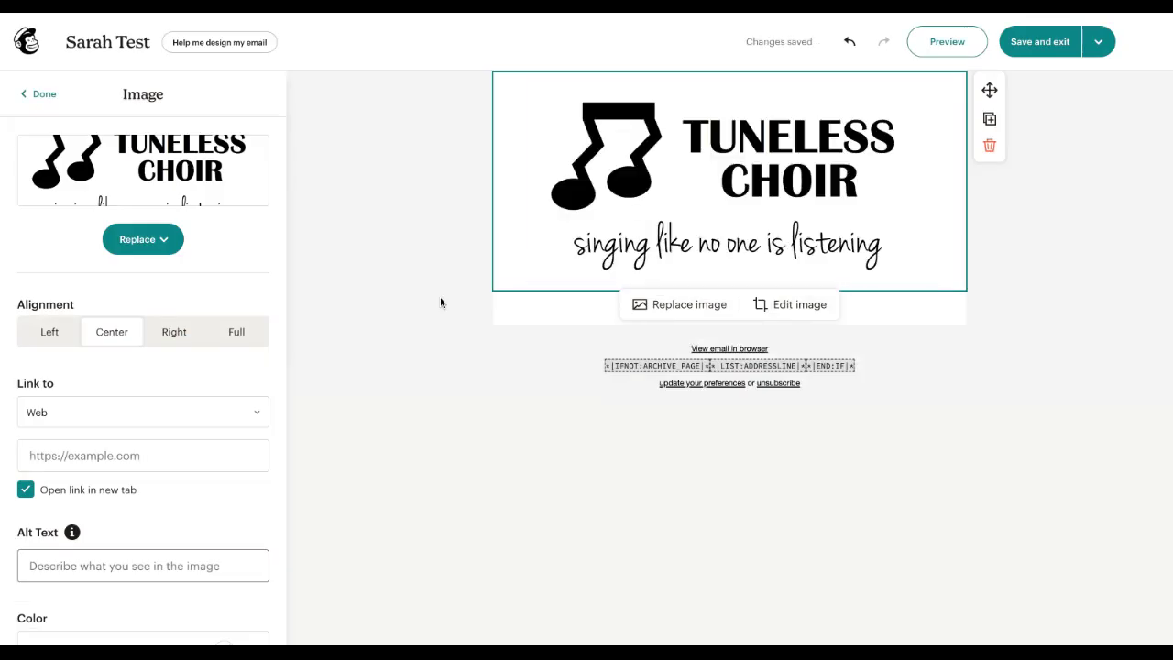
click(33, 95)
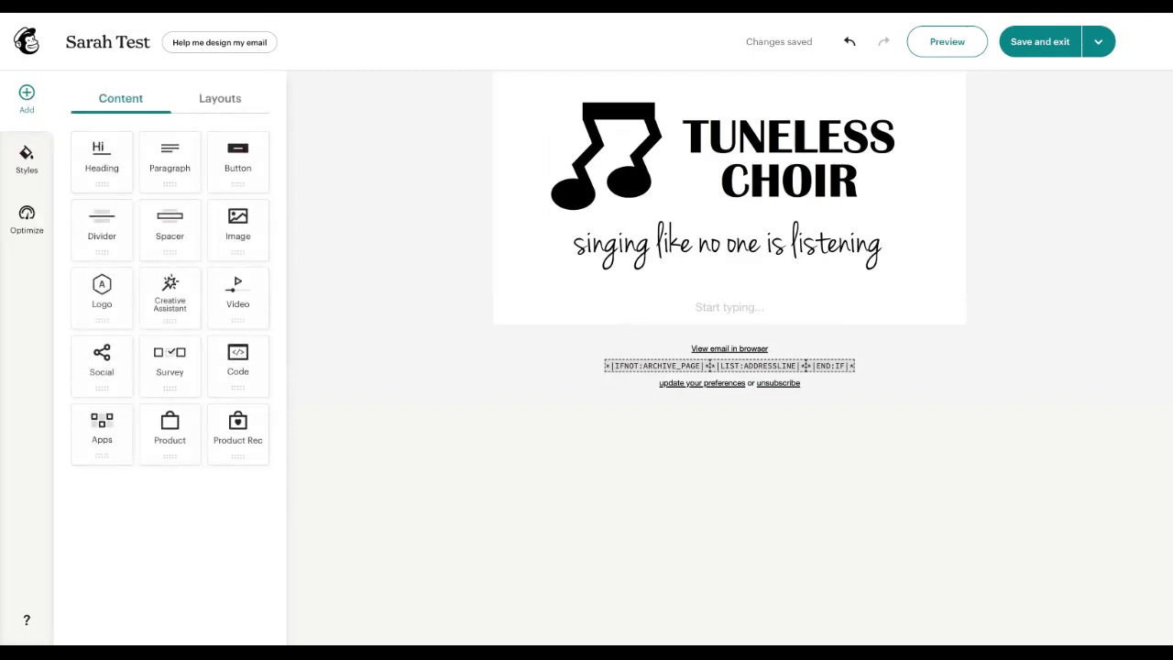
Step: Add an image block below the logo with the stored photo of the woman pointing on stage, review its settings, and close them
click(245, 238)
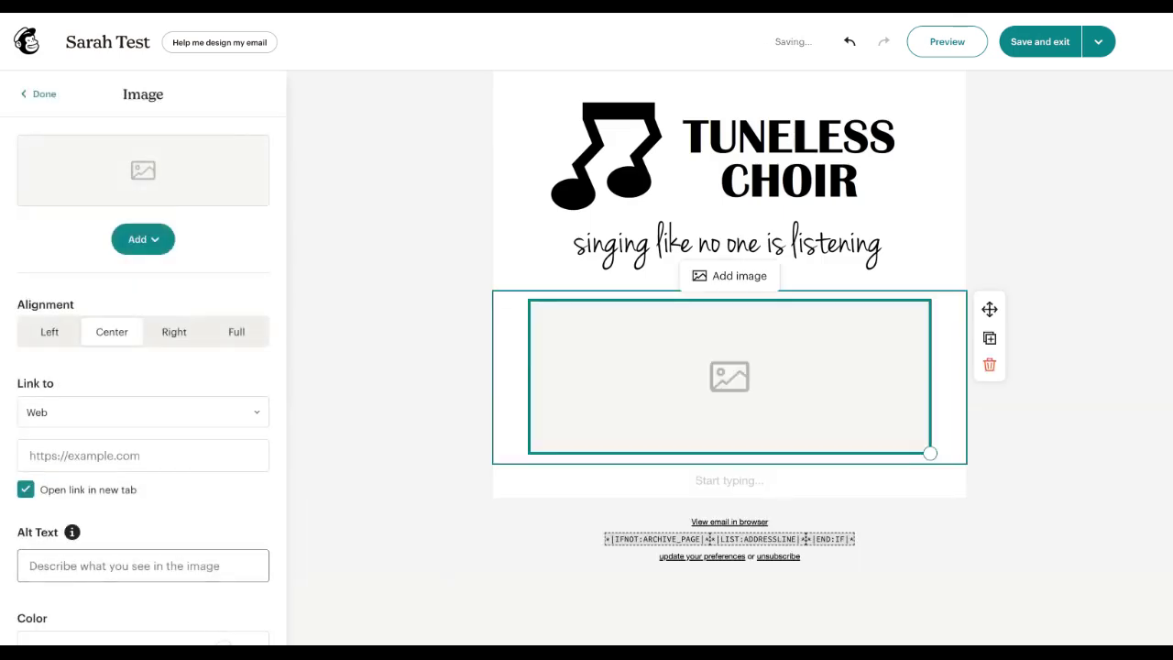
click(143, 240)
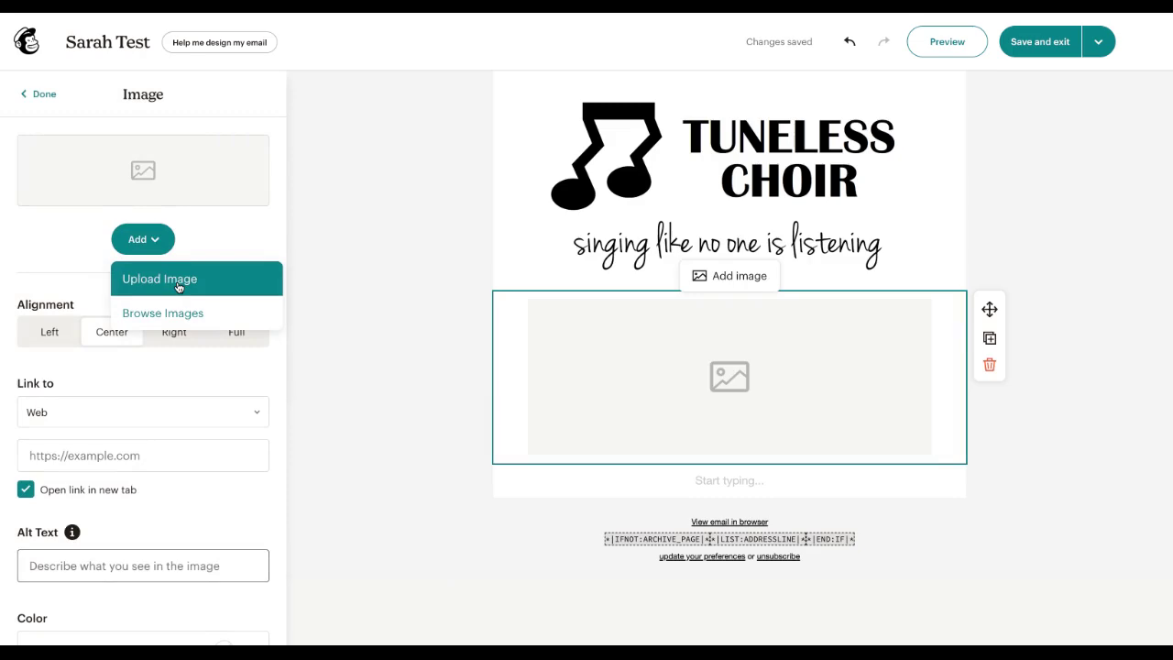
click(174, 313)
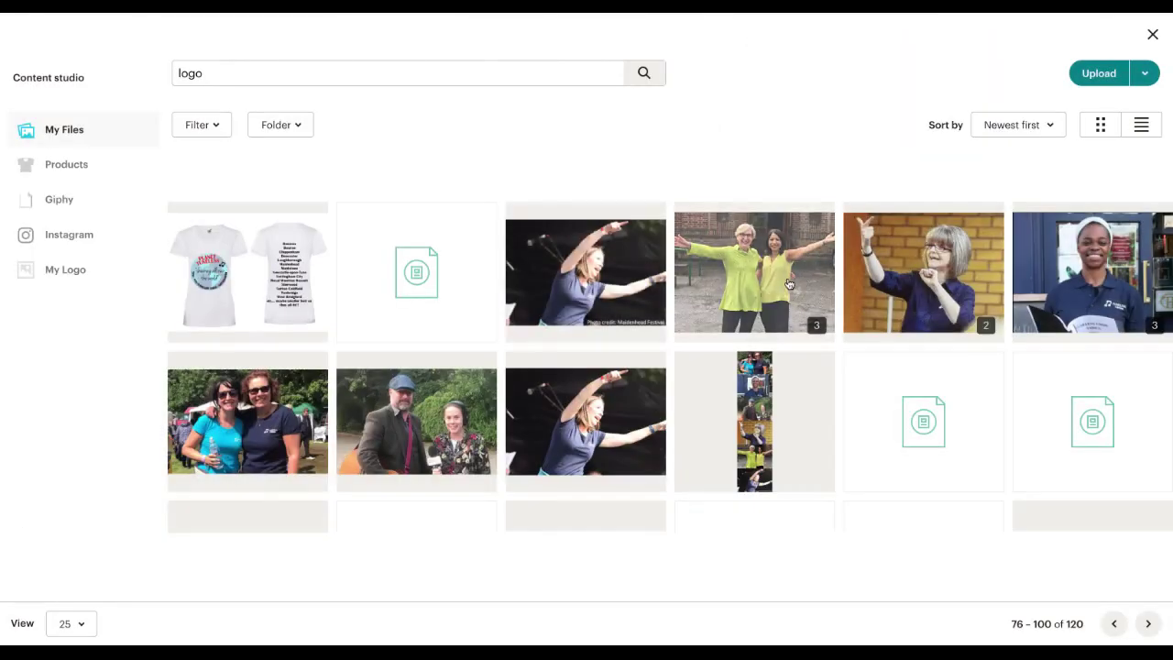
click(634, 399)
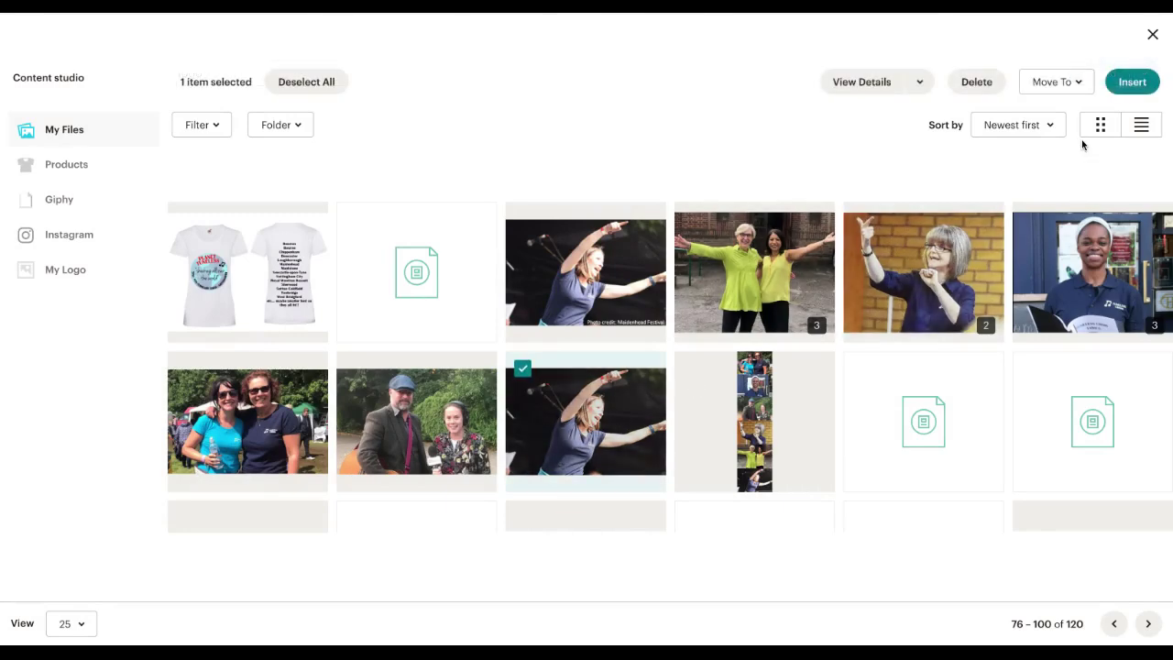
click(1132, 81)
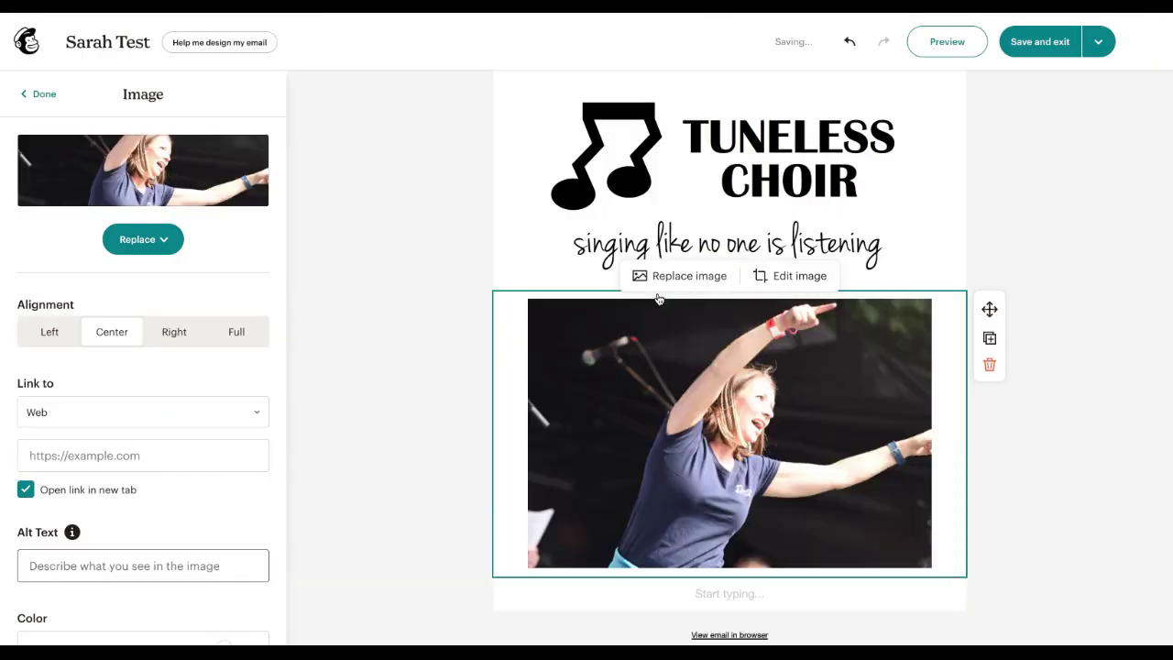
scroll(220, 348, down, 3)
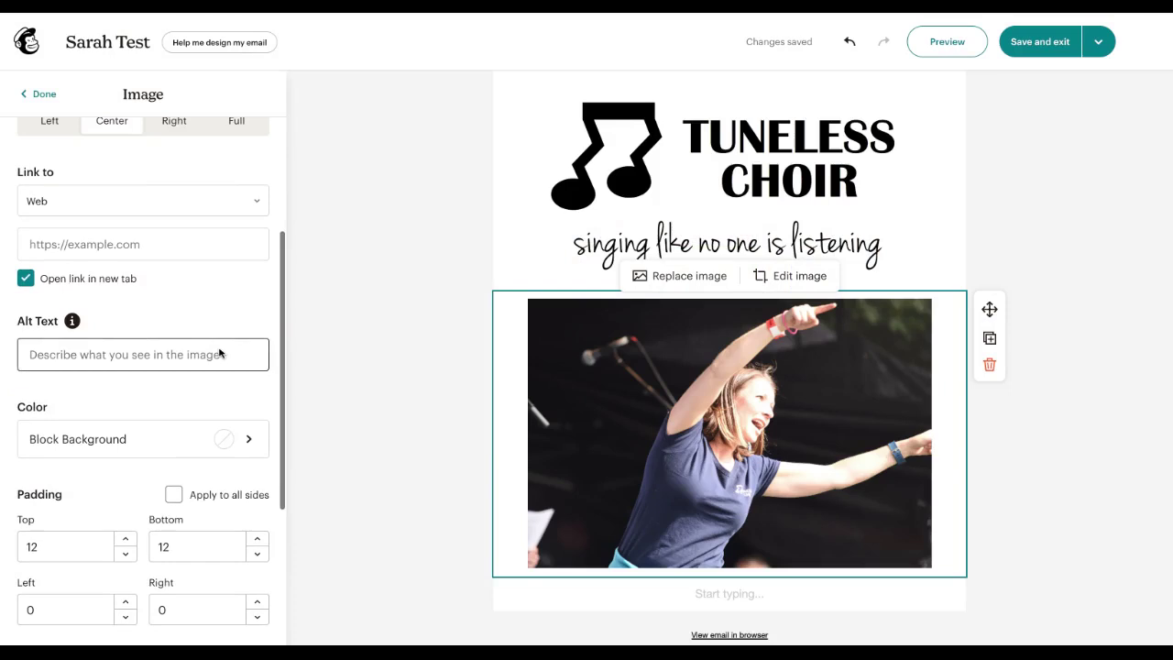
scroll(219, 353, down, 3)
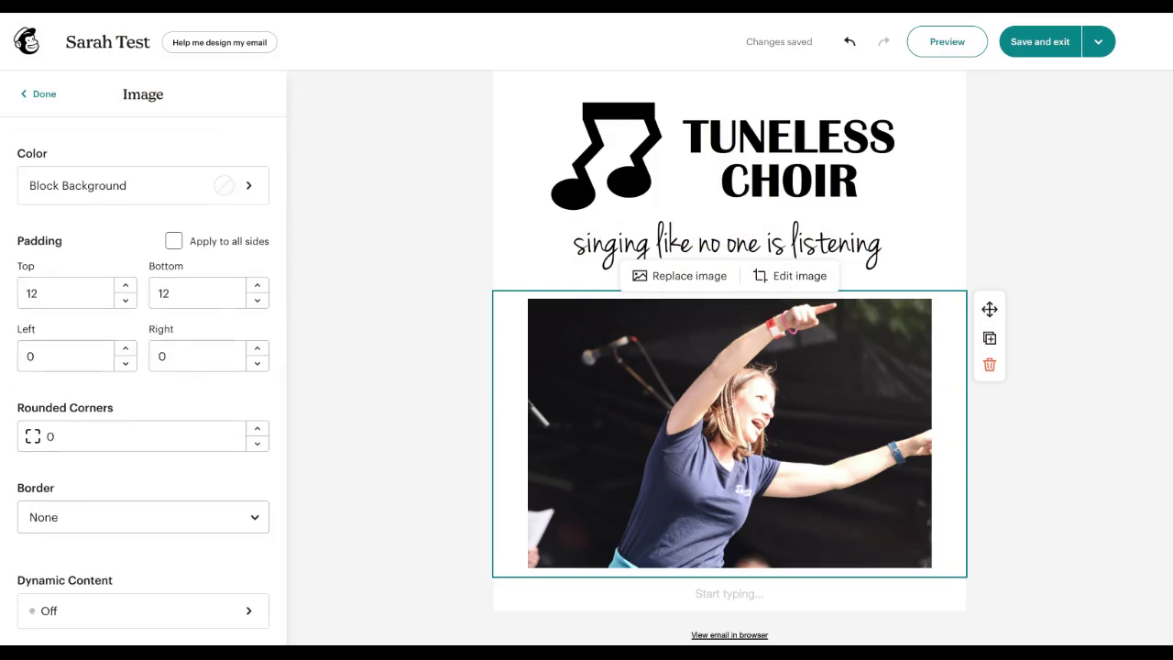
scroll(142, 380, up, 5)
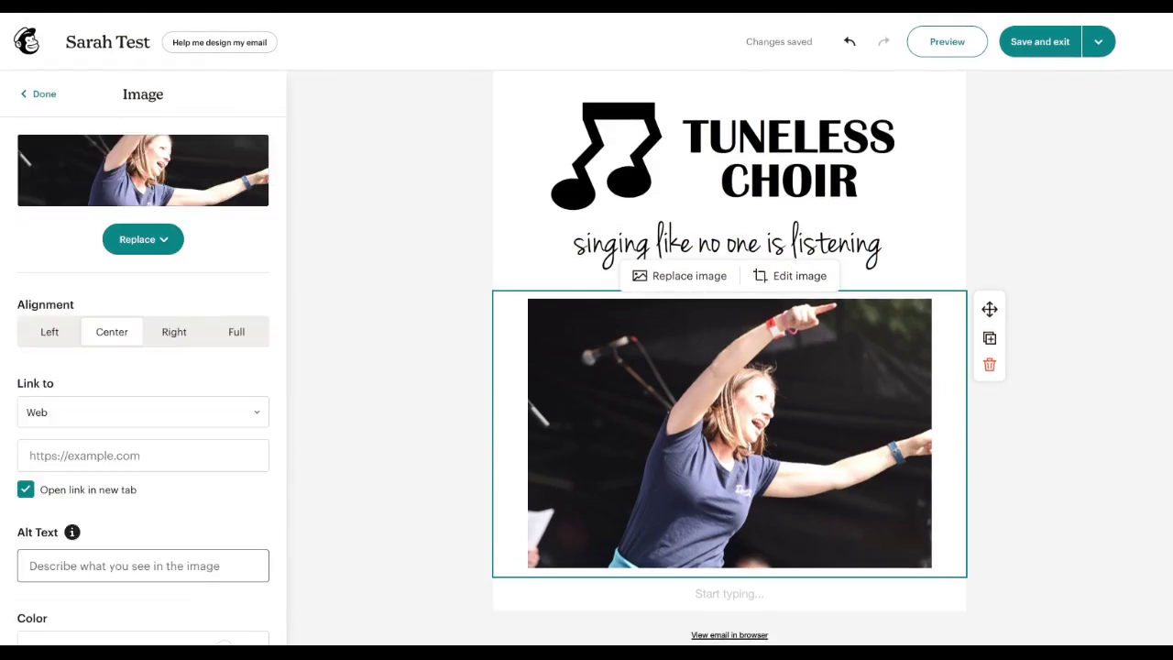
click(38, 93)
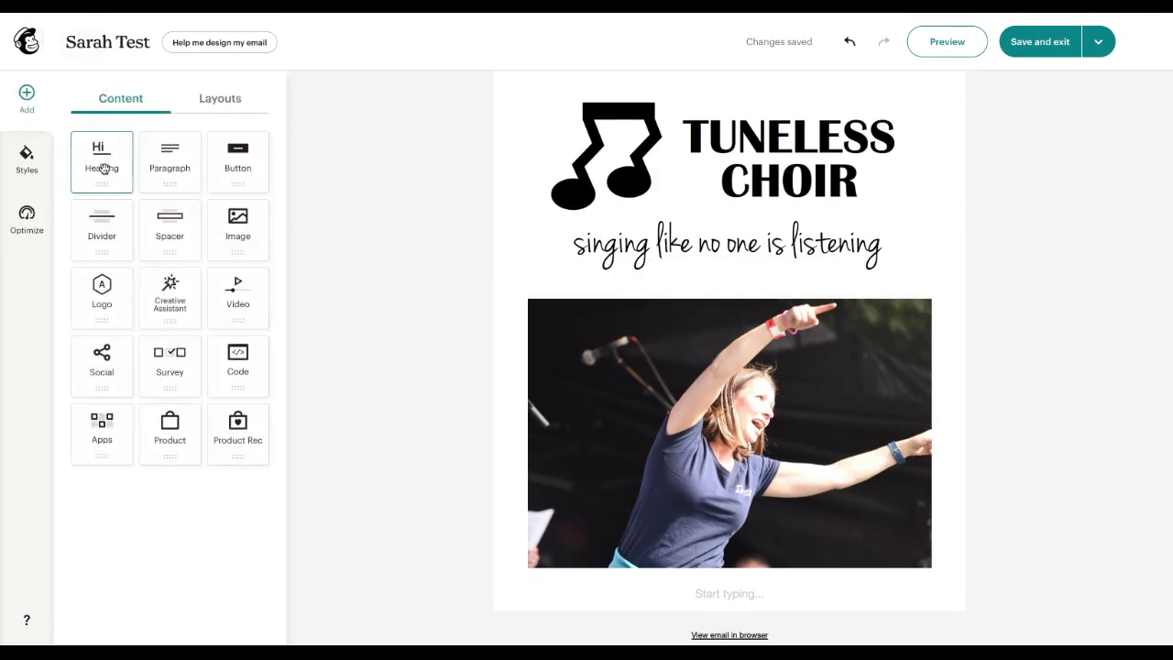
Step: Insert a heading block reading "This is a heading" between the logo and the photo, with a dark blue #0042A9 block background
drag(103, 168, 669, 273)
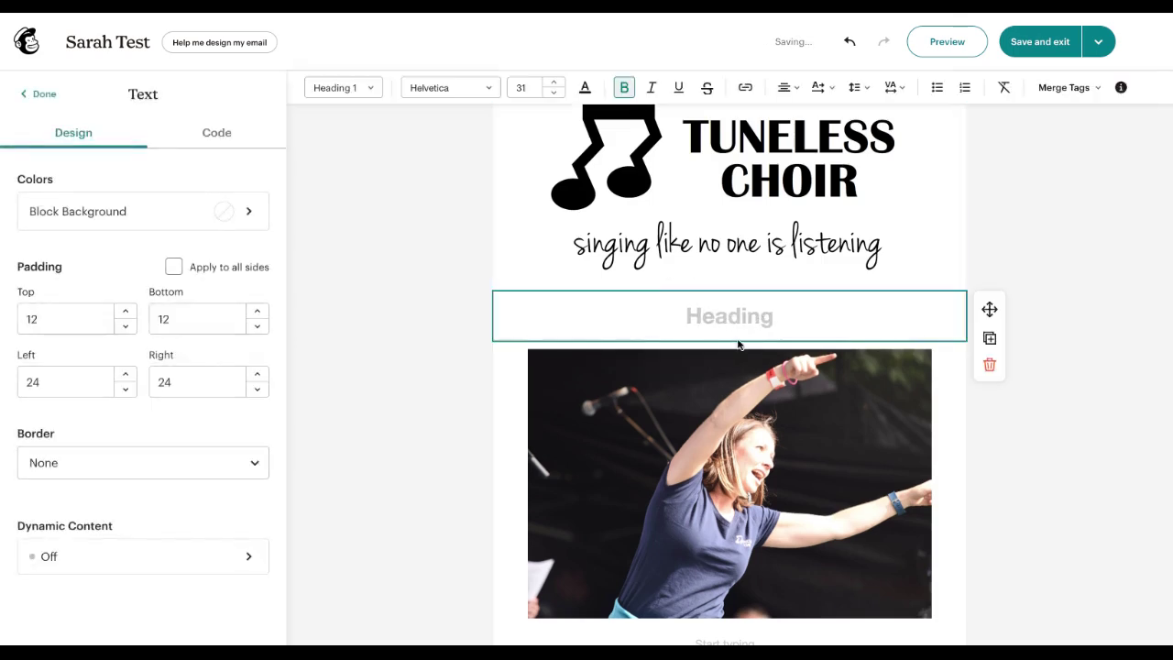
text(This is a heading)
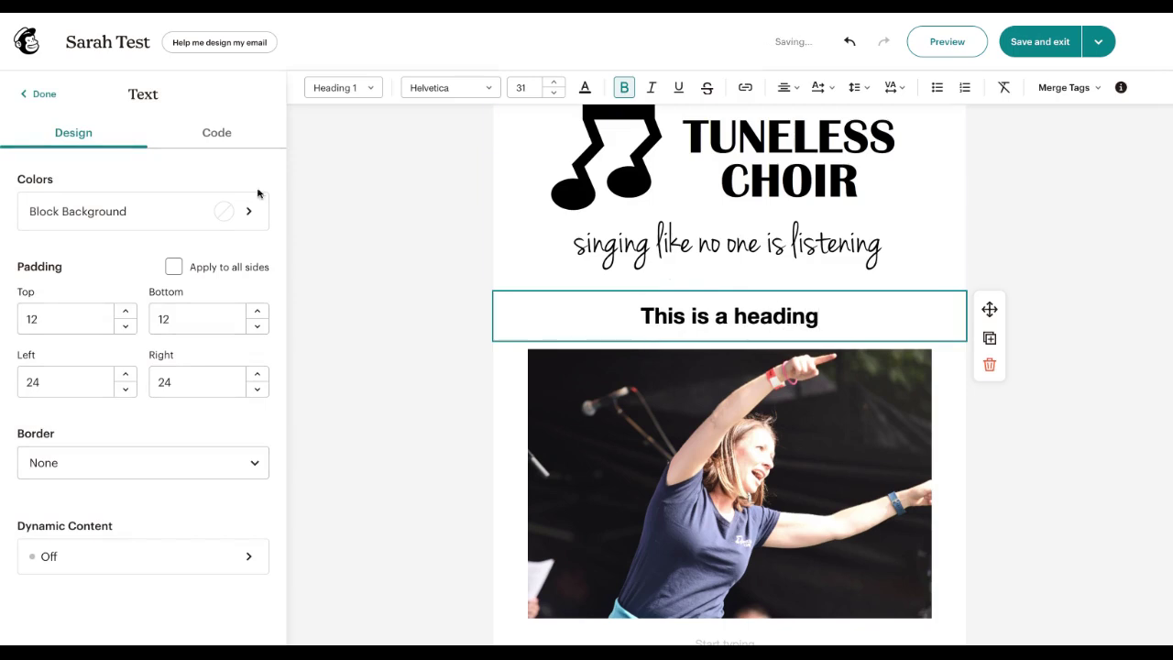
click(105, 220)
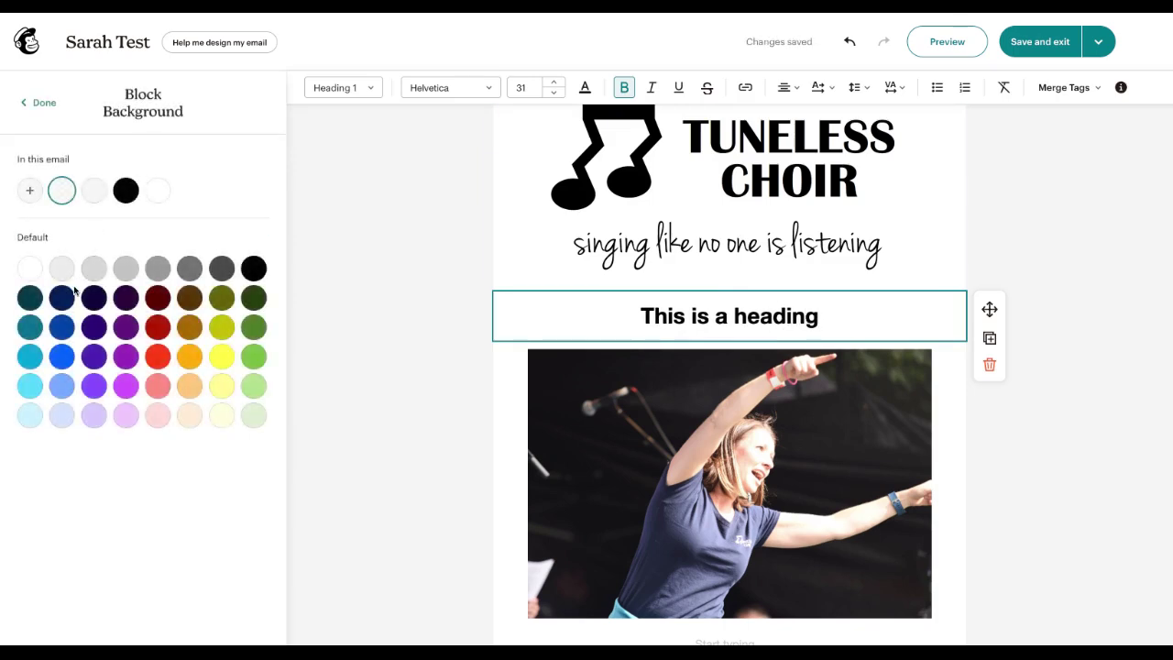
click(60, 328)
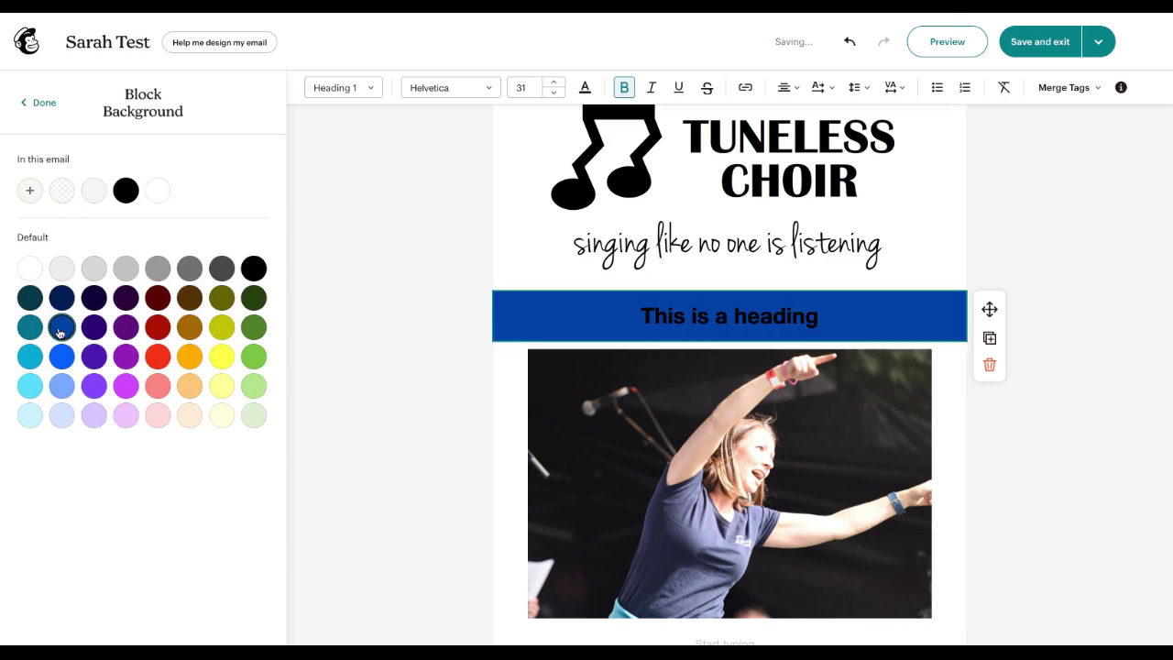
click(33, 194)
click(110, 339)
drag(111, 339, 64, 344)
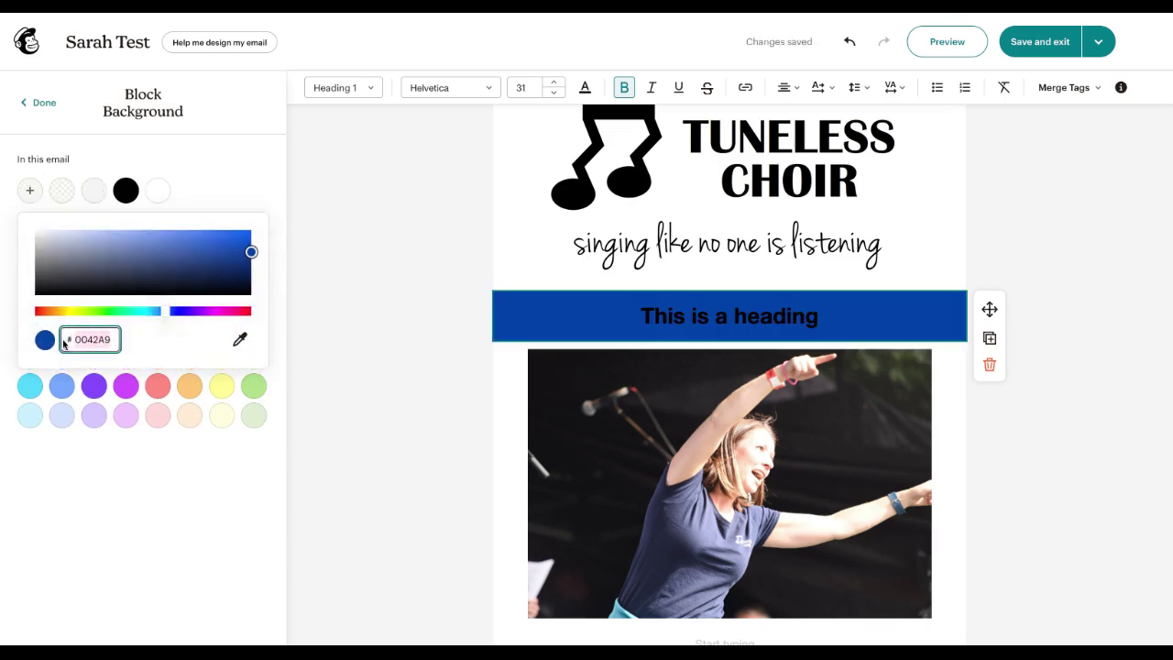
click(46, 103)
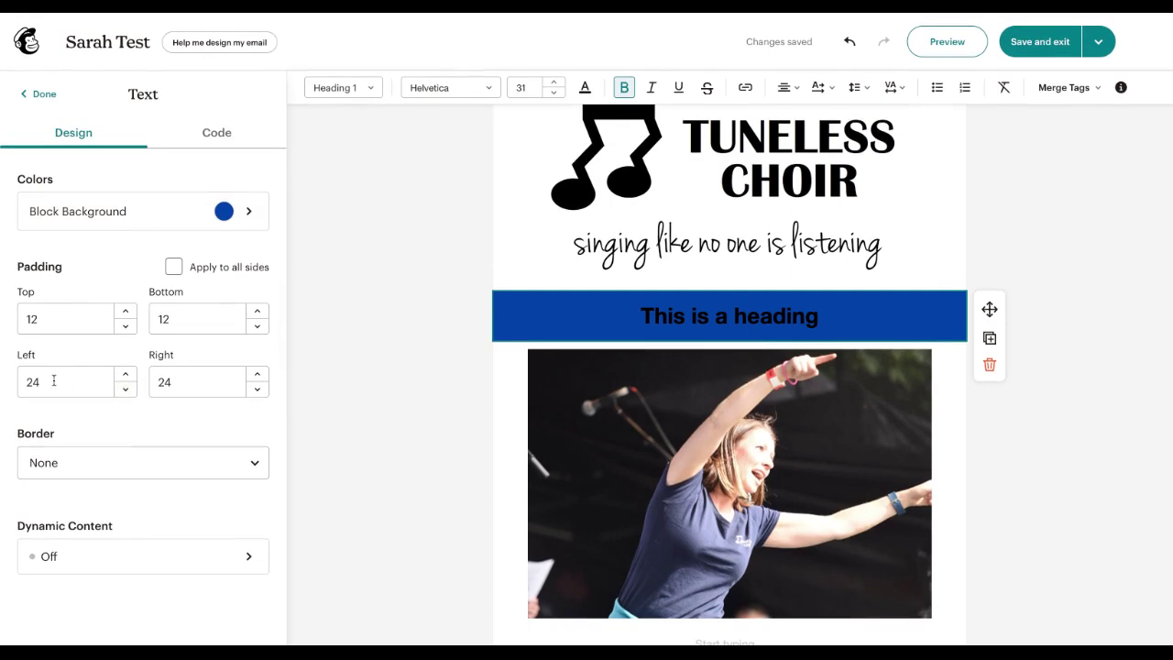
Step: Try a left padding of 10 on the heading block, and set it back to 24
drag(52, 380, 22, 379)
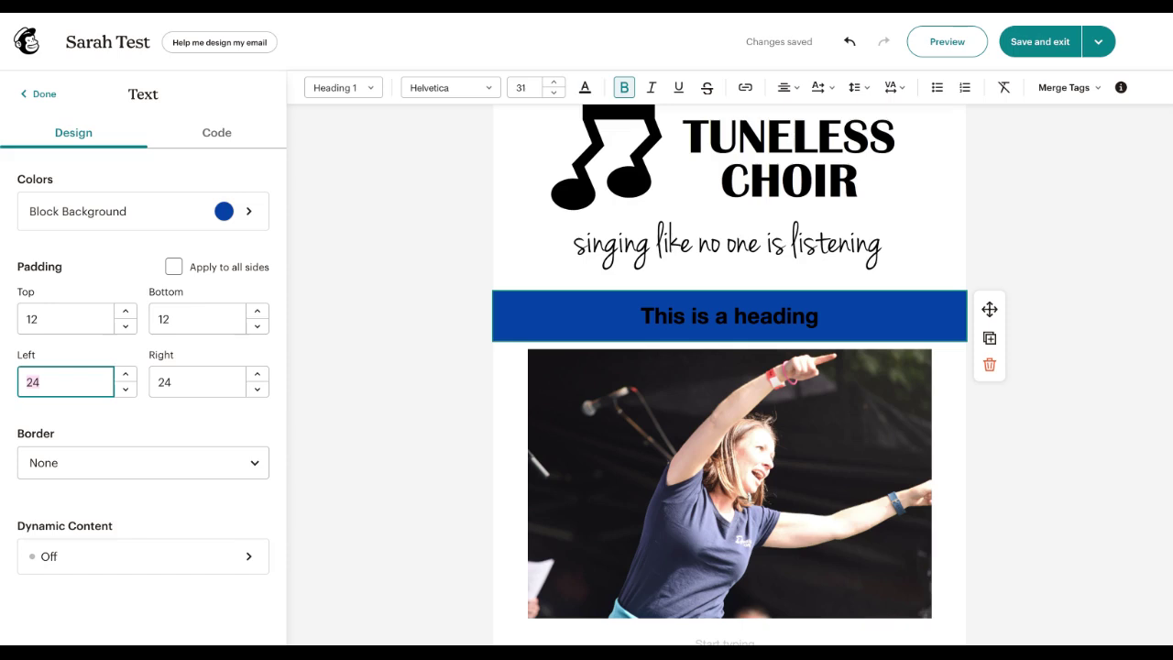
text(10)
key(Tab)
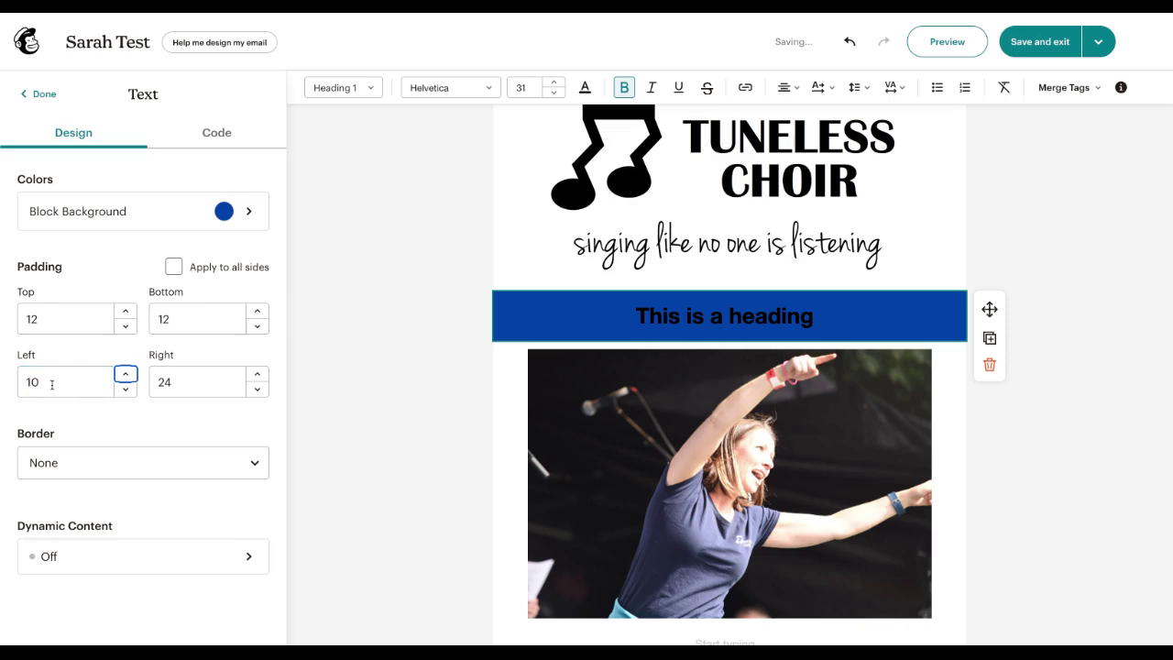
key(shift+Tab)
text(24)
key(Tab)
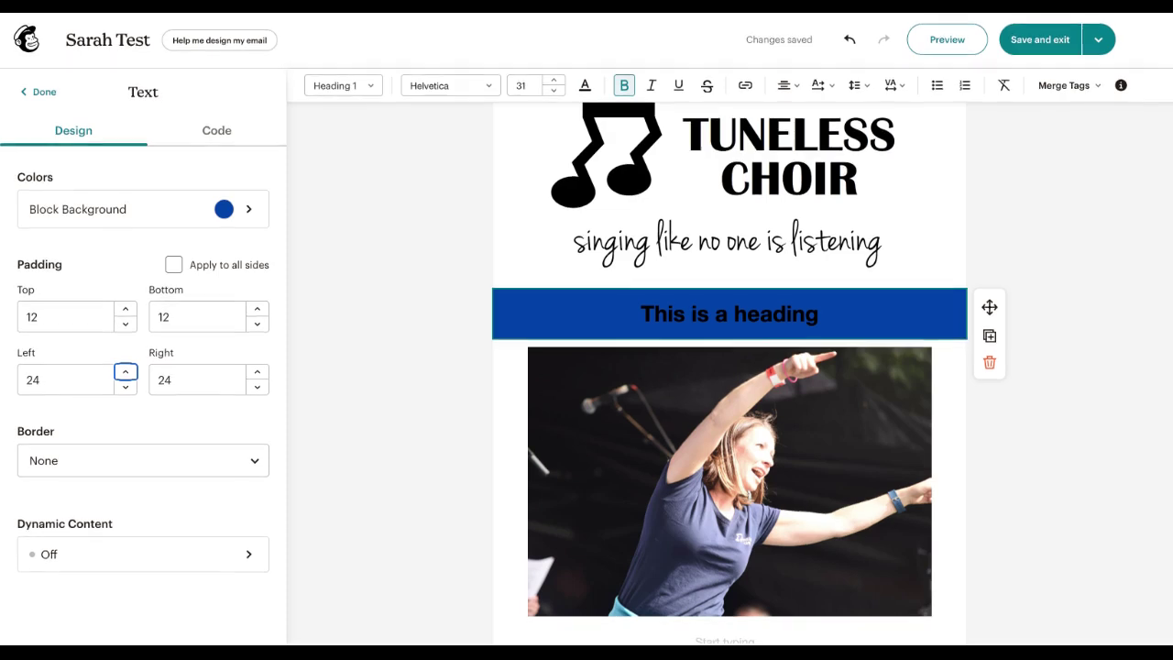
Step: Close the heading block's settings and open the desktop Email style options for the whole message
click(44, 94)
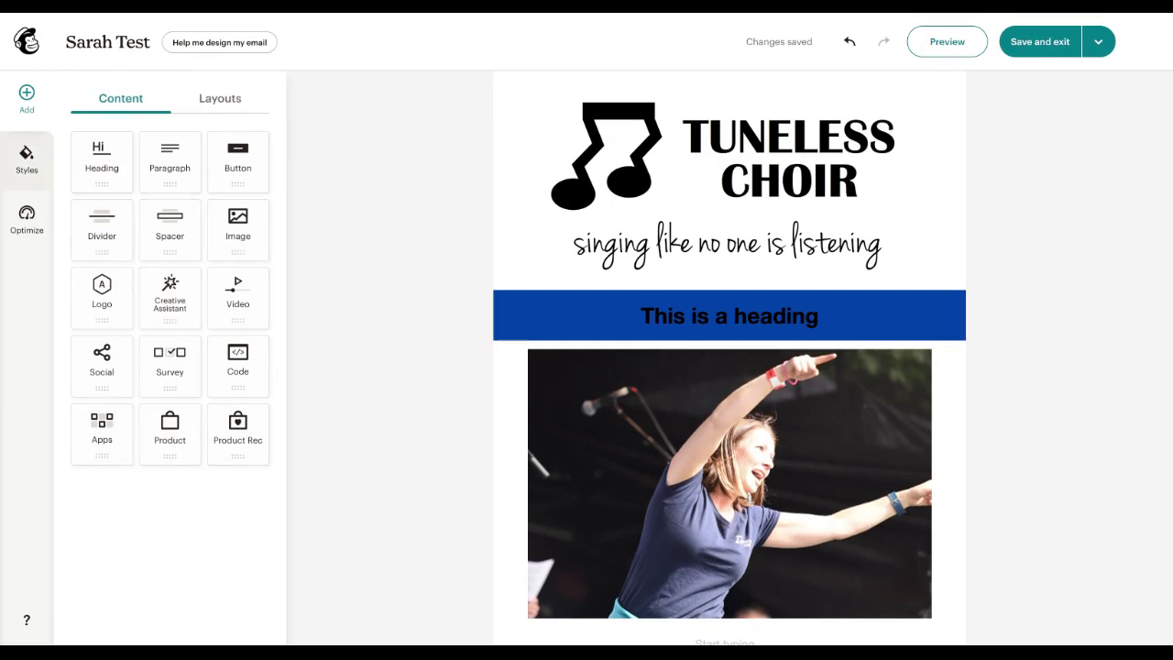
click(28, 163)
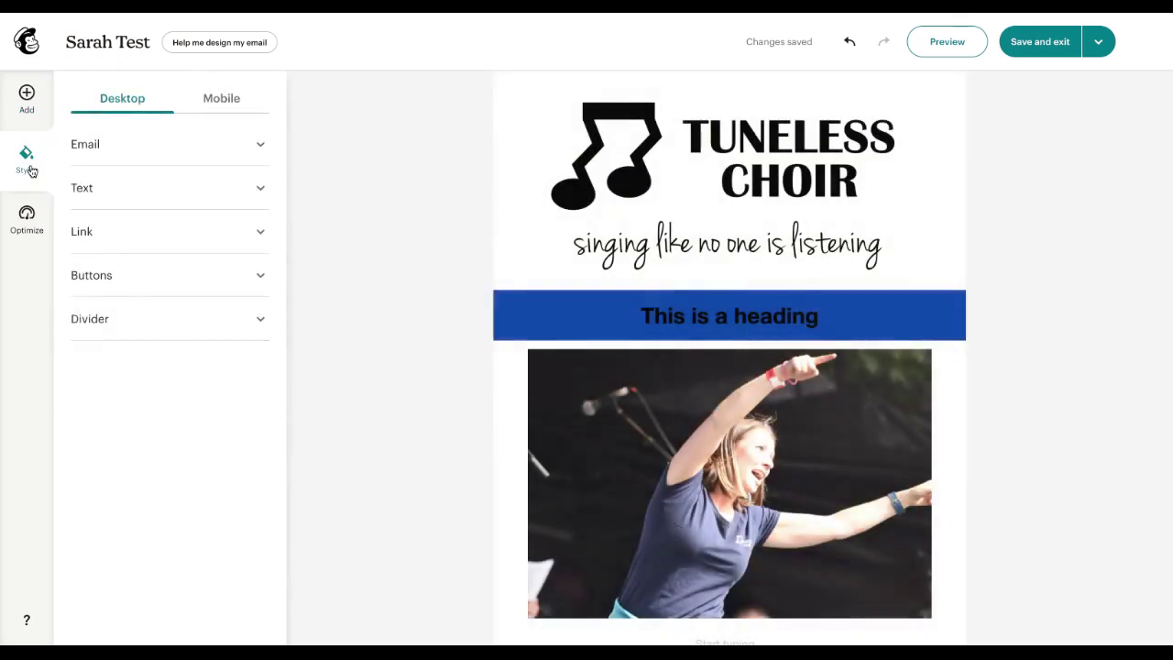
click(259, 145)
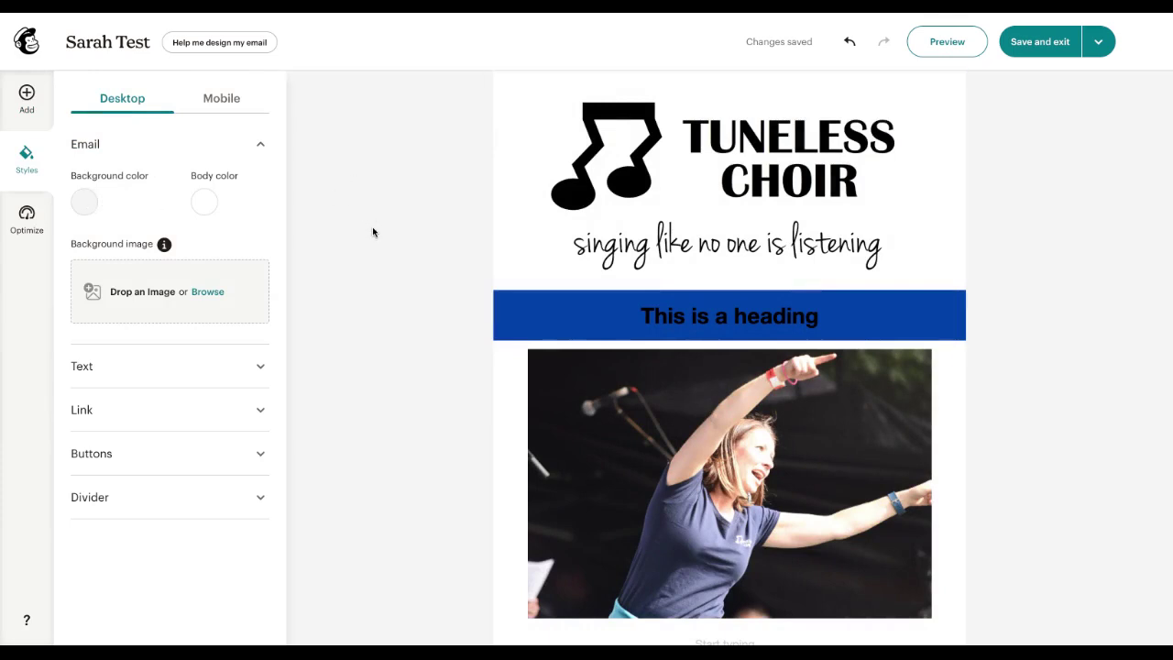
Step: Review the desktop style options for text, links, buttons and dividers, leaving every section collapsed
click(131, 375)
click(256, 147)
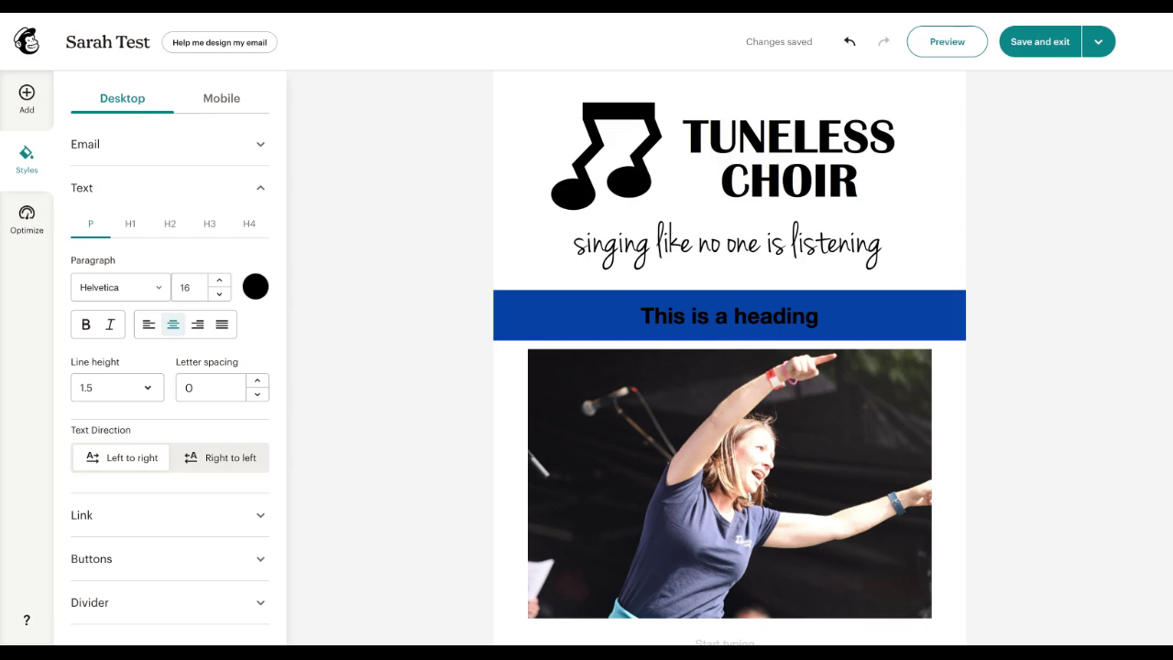
click(261, 189)
click(265, 234)
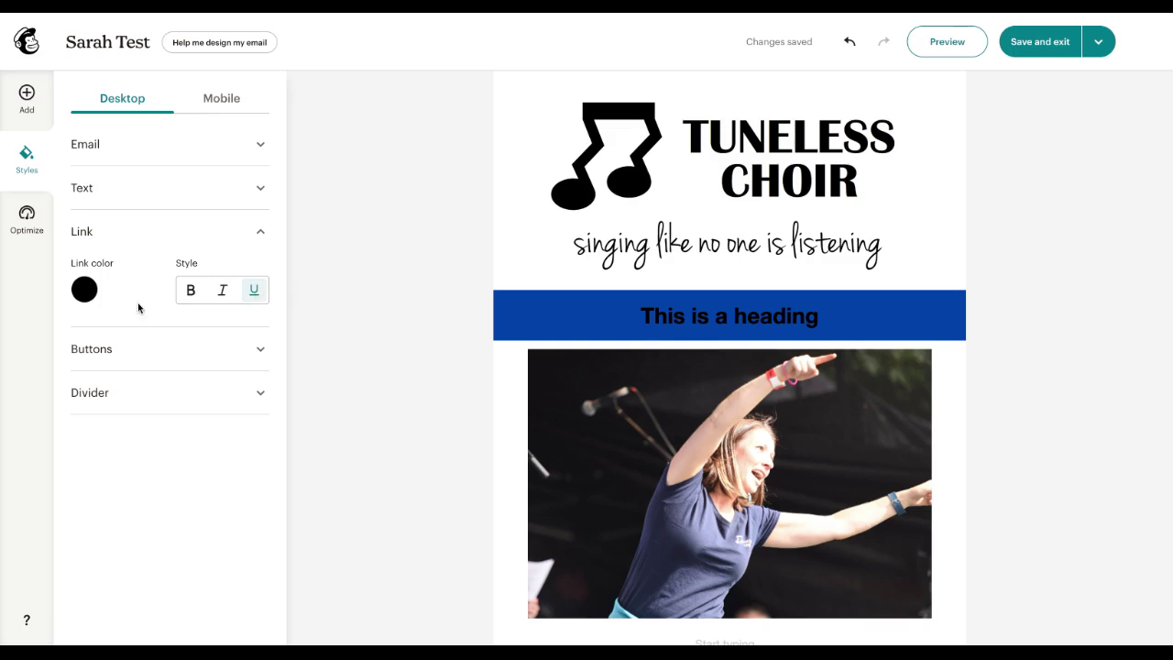
click(261, 231)
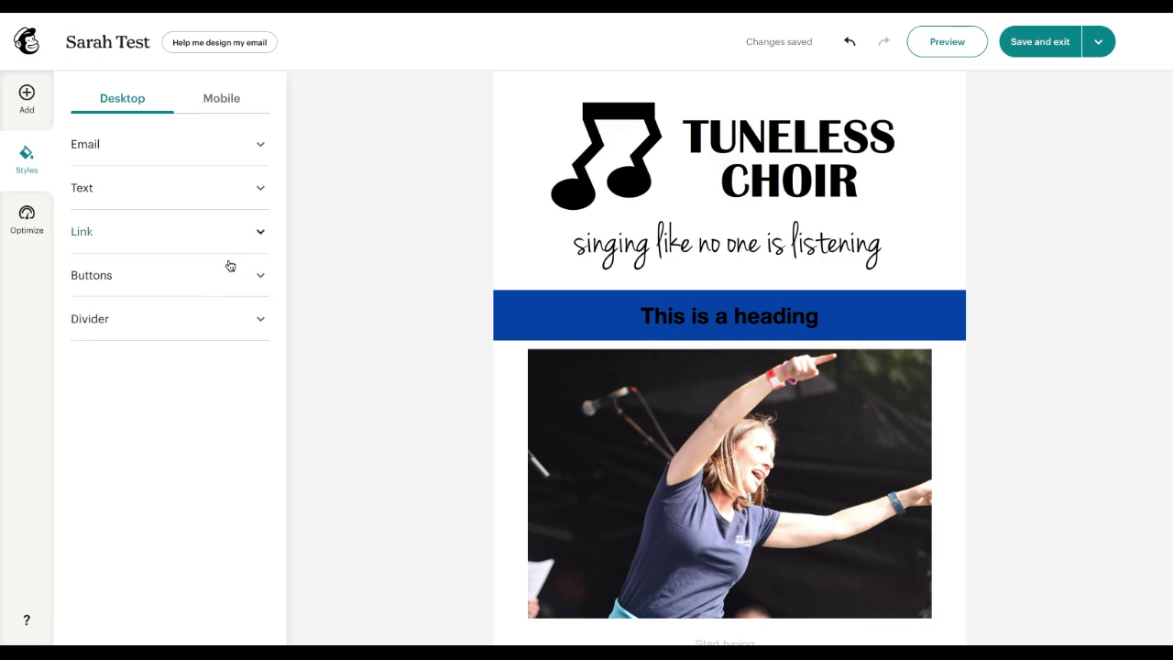
click(217, 281)
scroll(201, 368, down, 2)
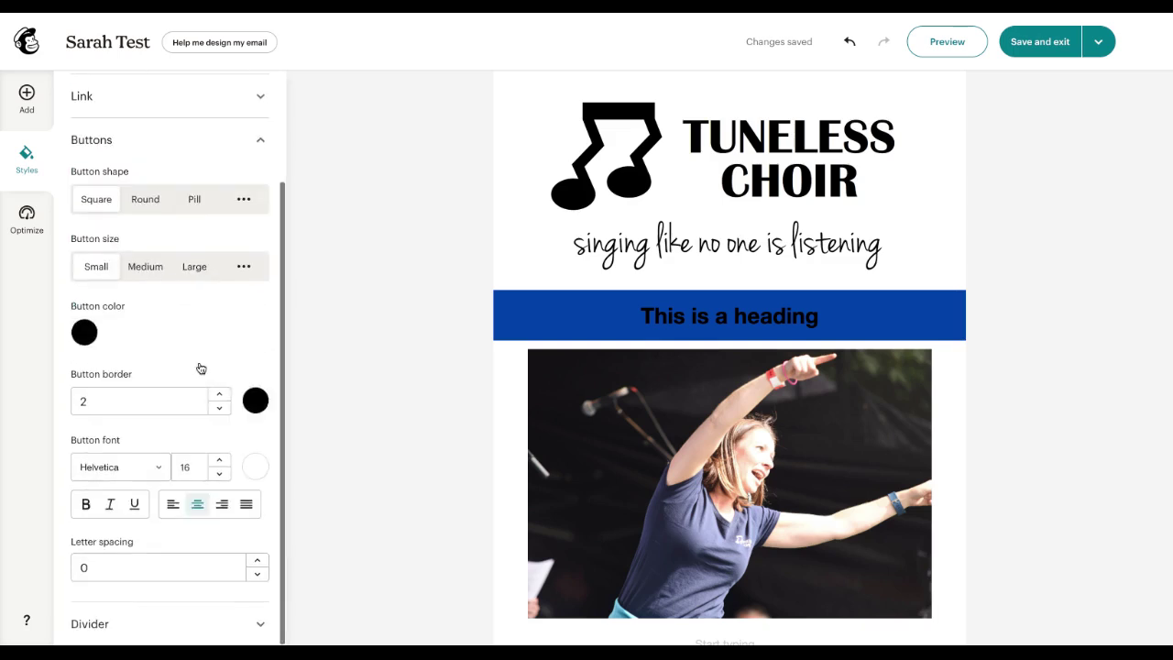
scroll(201, 368, up, 2)
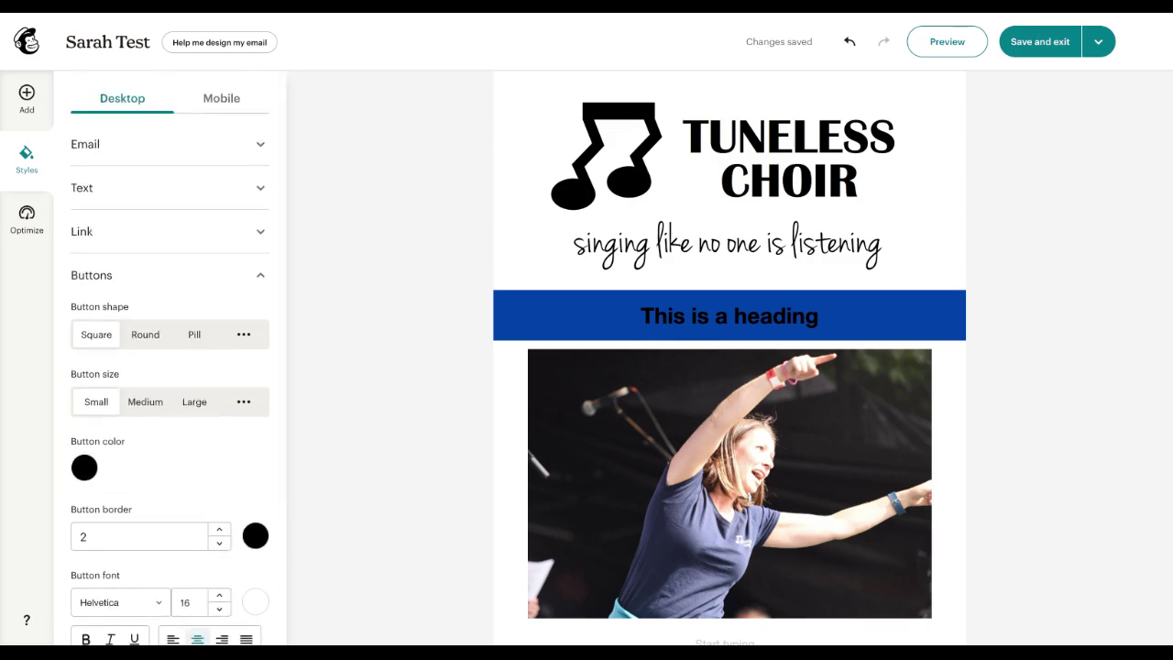
click(260, 277)
click(260, 320)
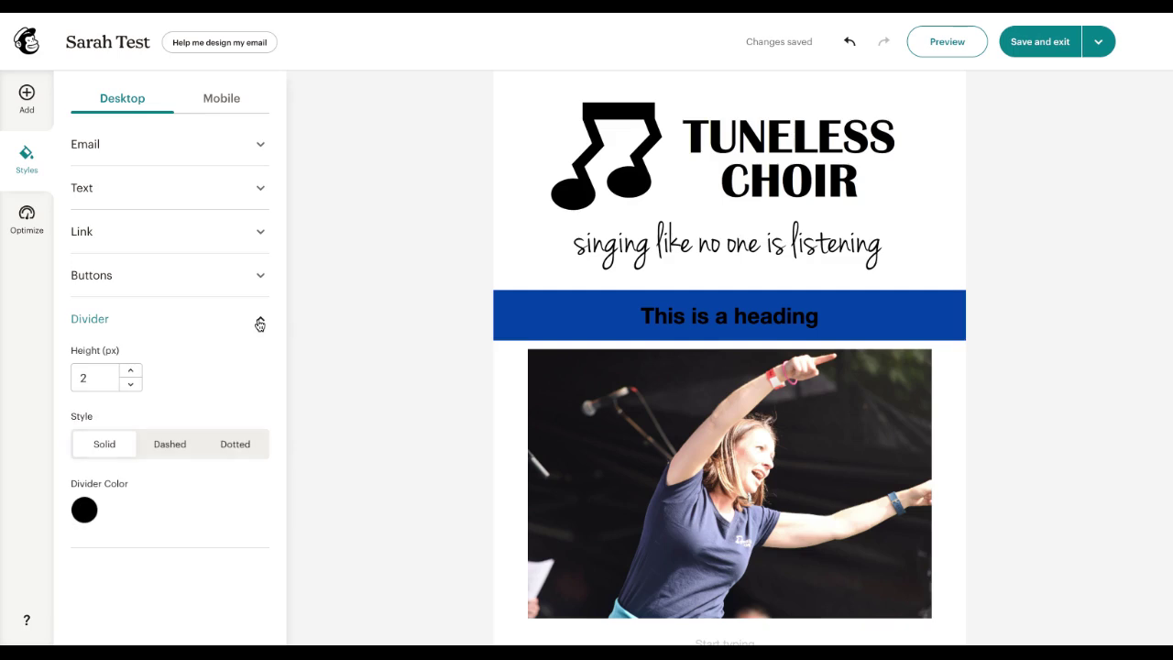
click(260, 322)
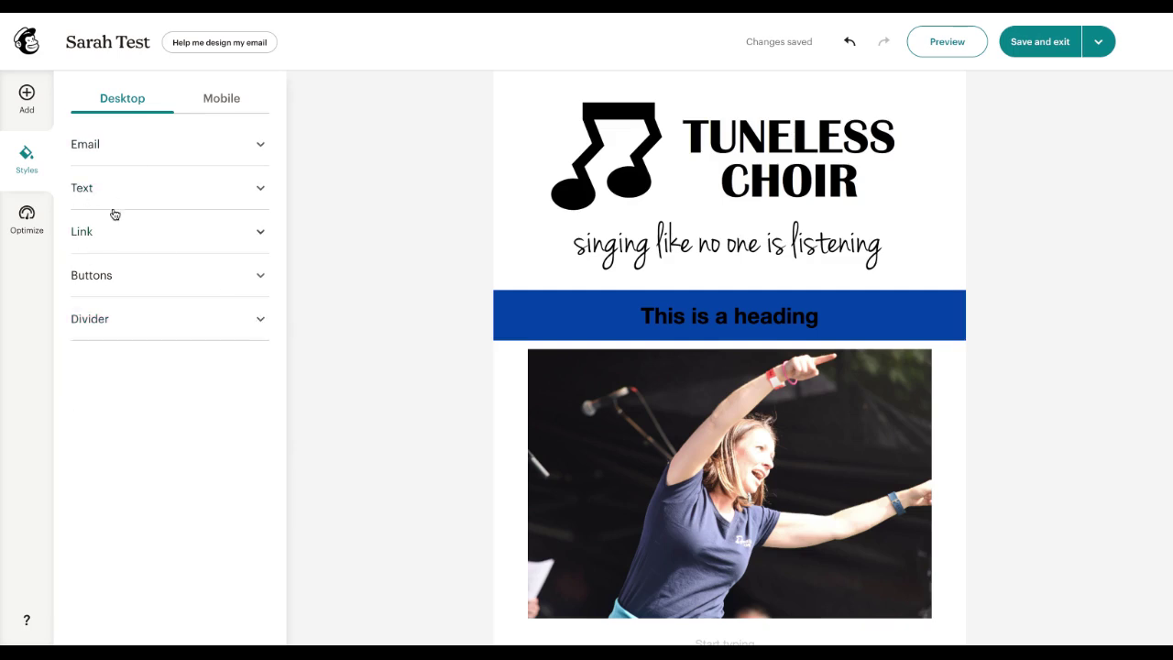
Step: Set the Heading 1 font size to 22 in the email's mobile text styles
click(215, 101)
click(184, 187)
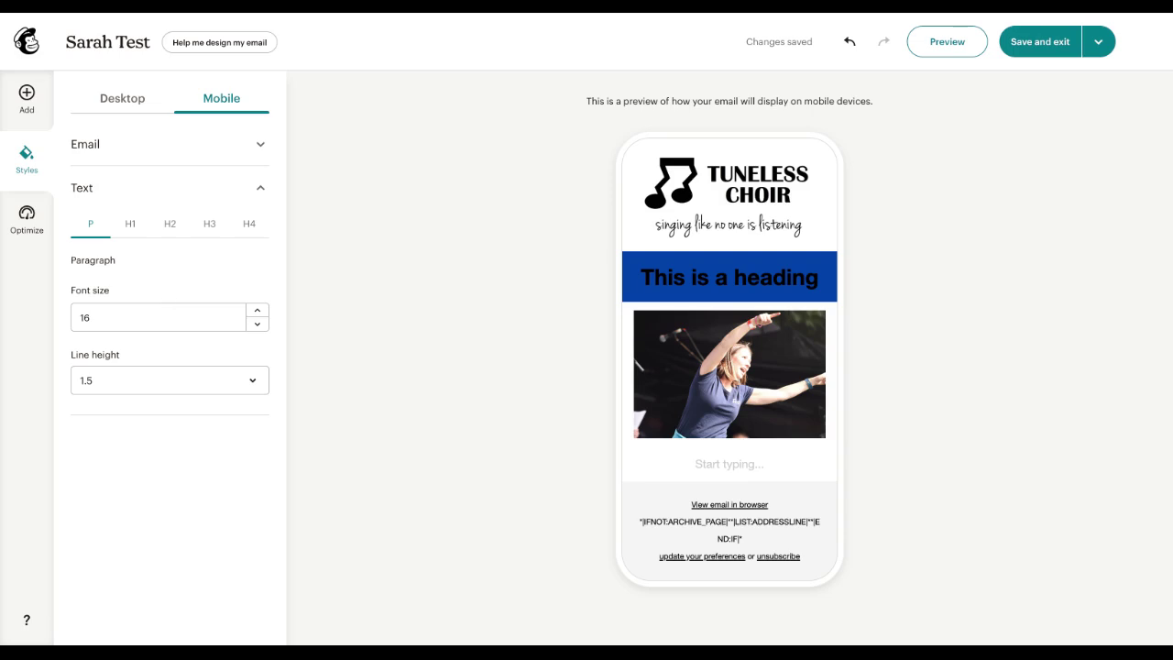
click(131, 225)
click(257, 327)
click(257, 326)
click(256, 326)
click(256, 326)
click(256, 326)
click(257, 326)
click(256, 326)
click(257, 326)
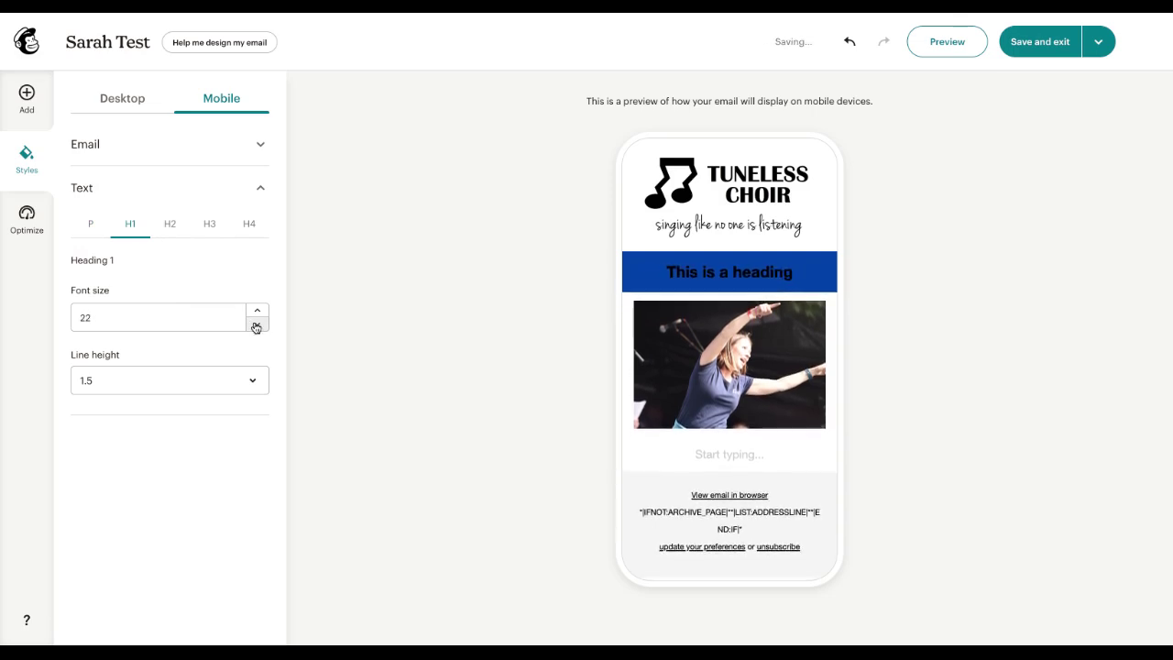
click(257, 326)
click(257, 326)
click(260, 310)
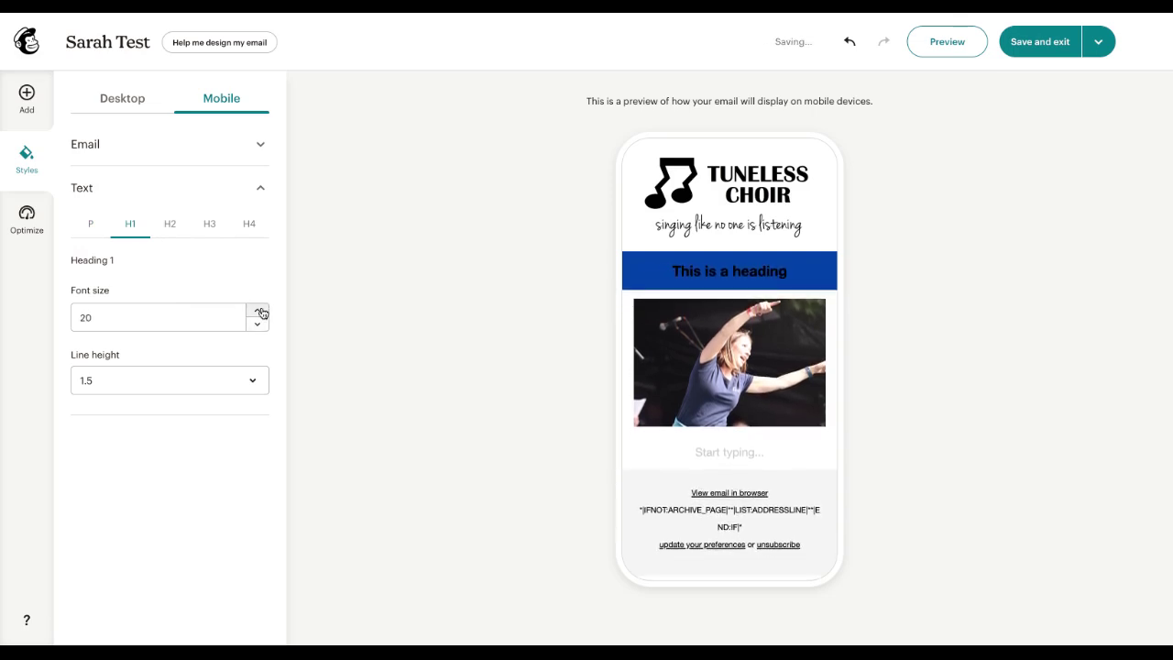
click(260, 311)
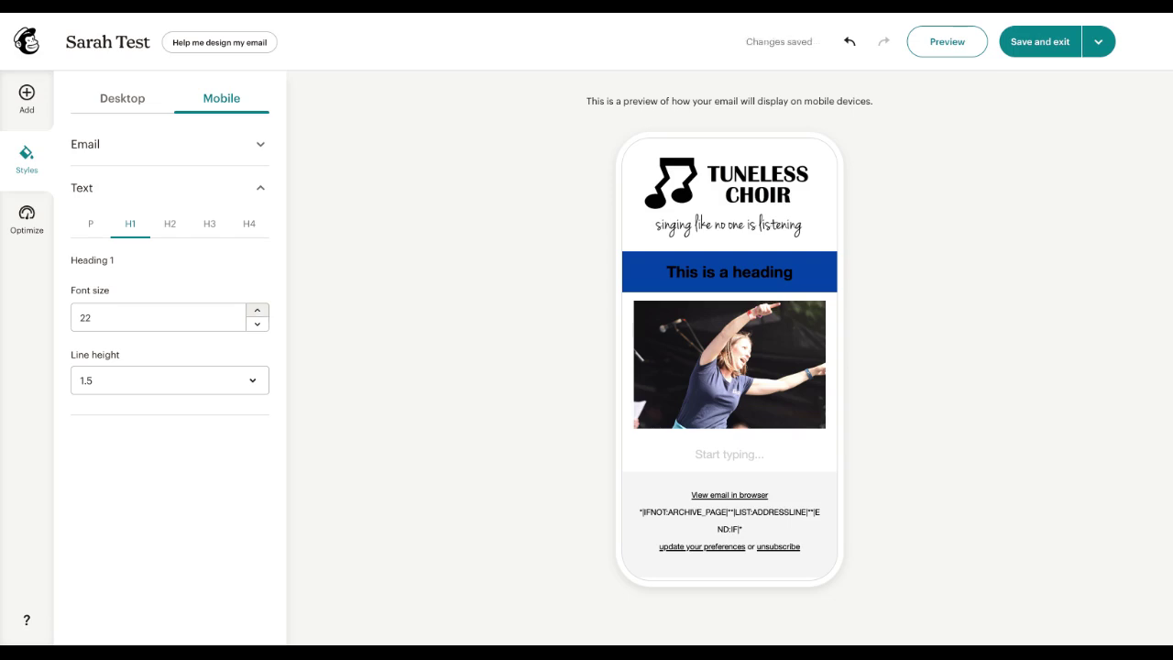
Step: Check the Optimize tips, and insert a paragraph block below the heading reading "Hello this is some text."
click(27, 215)
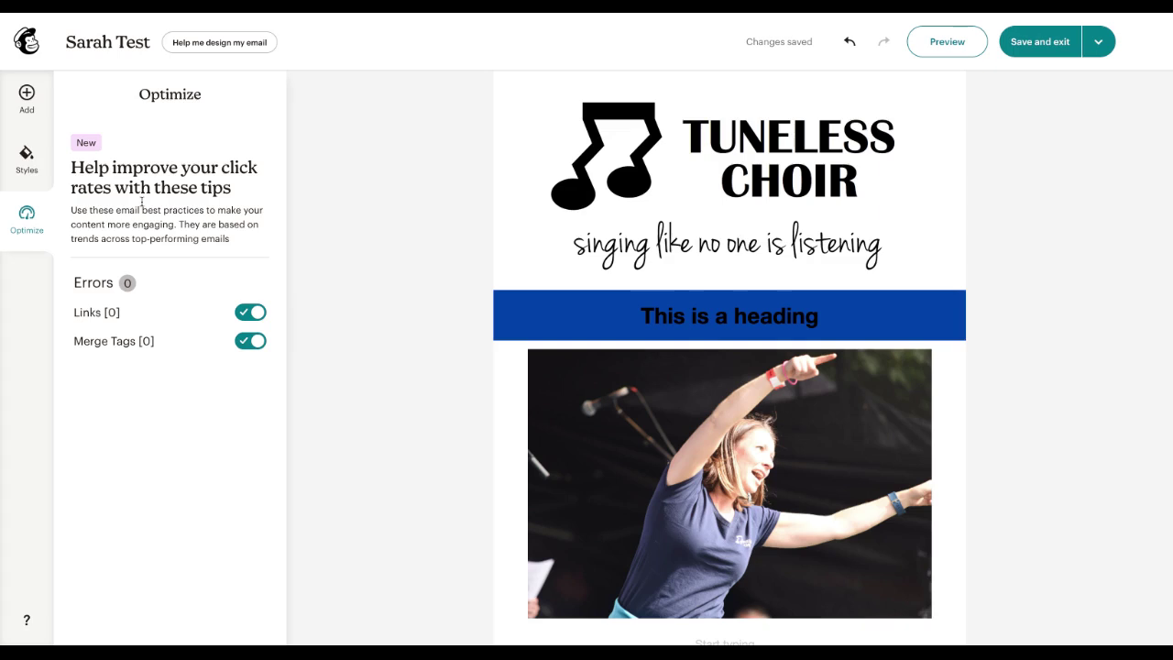
click(26, 97)
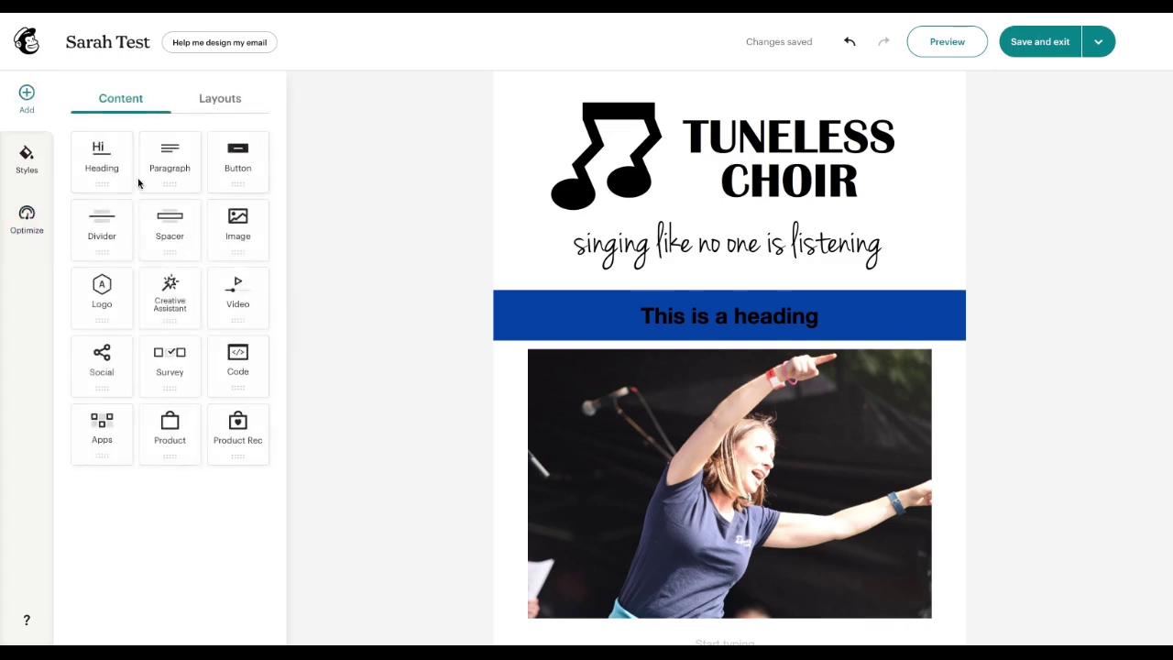
click(159, 171)
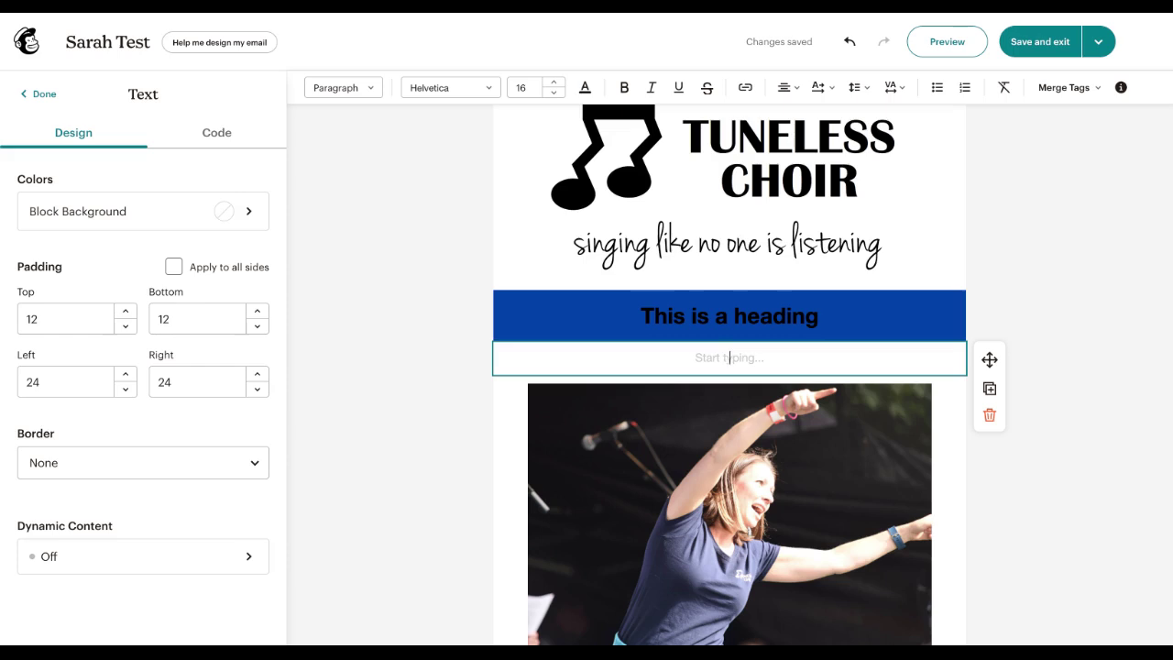
text(Helo this is)
key(BackSpace)
key(BackSpace)
key(BackSpace)
key(BackSpace)
key(BackSpace)
key(BackSpace)
key(BackSpace)
key(BackSpace)
key(BackSpace)
key(BackSpace)
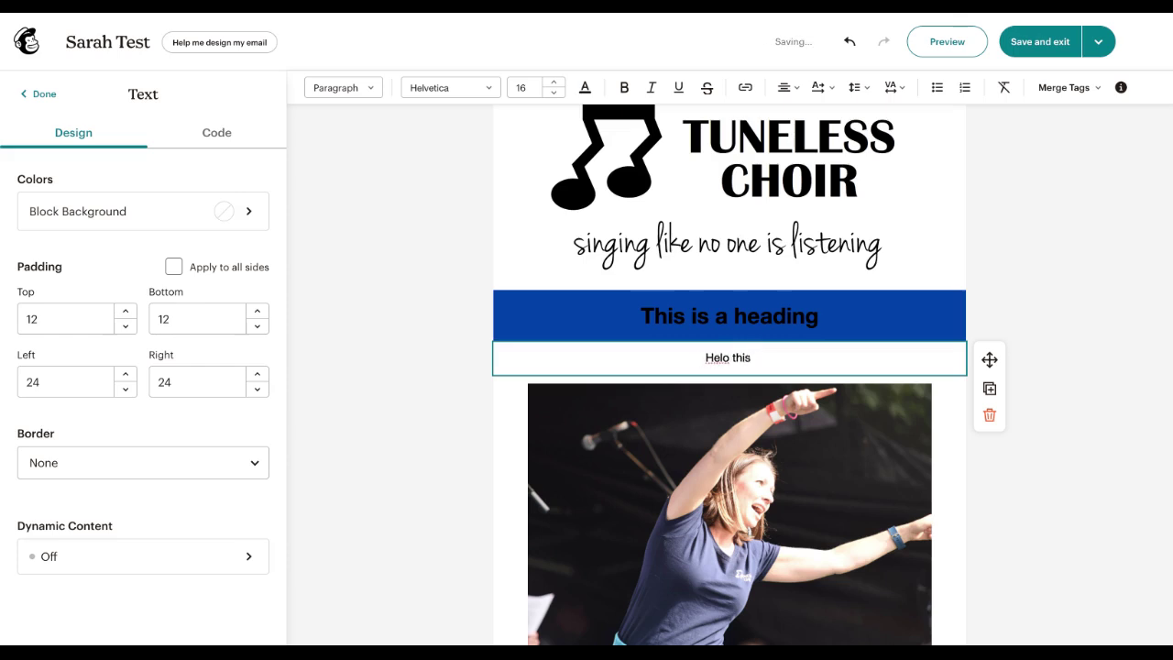
text(lo this is some text.)
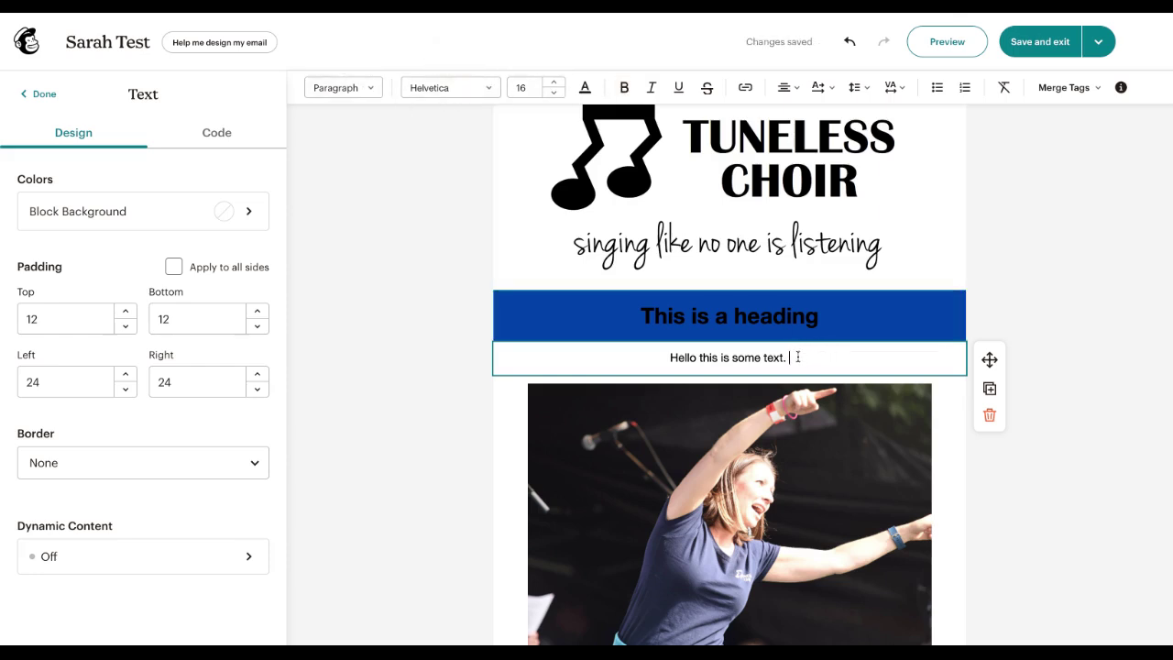
Step: Select the paragraph text and look through the available text styles and fonts without changing them
drag(798, 358, 641, 357)
click(372, 89)
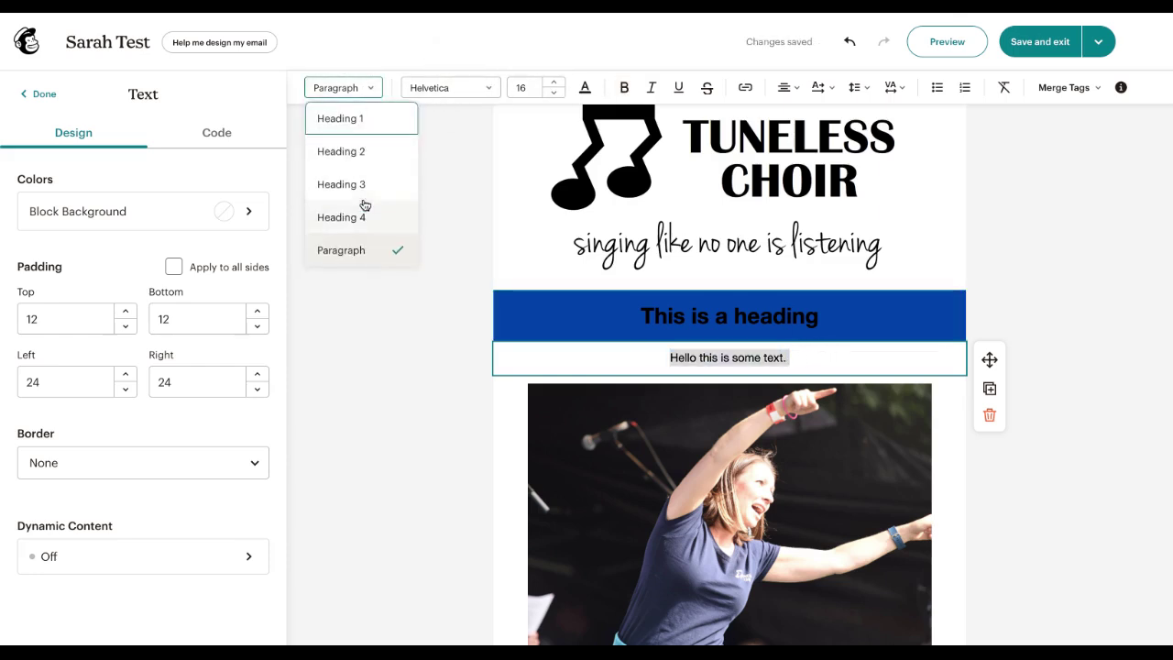
click(445, 87)
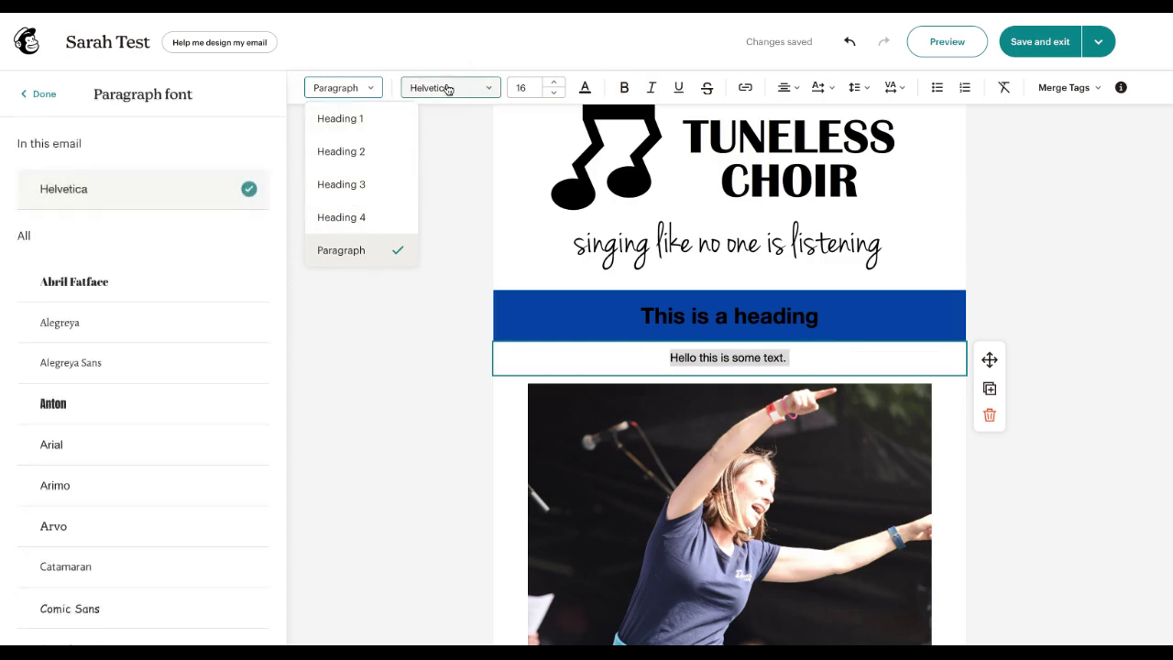
scroll(182, 275, down, 6)
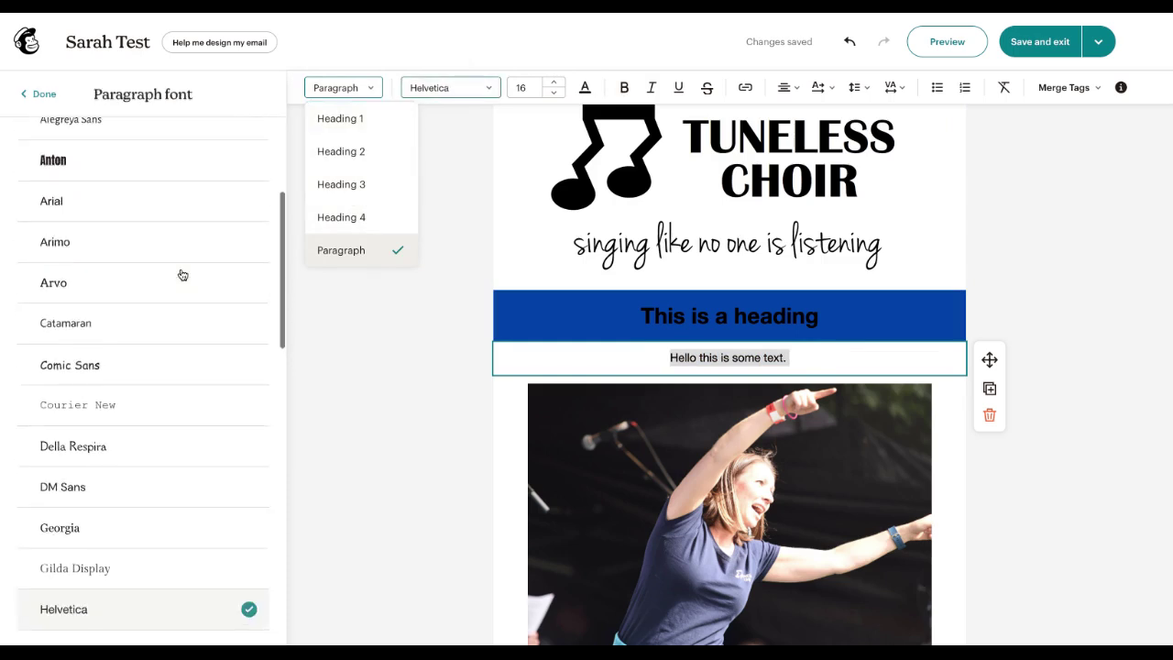
scroll(180, 272, up, 10)
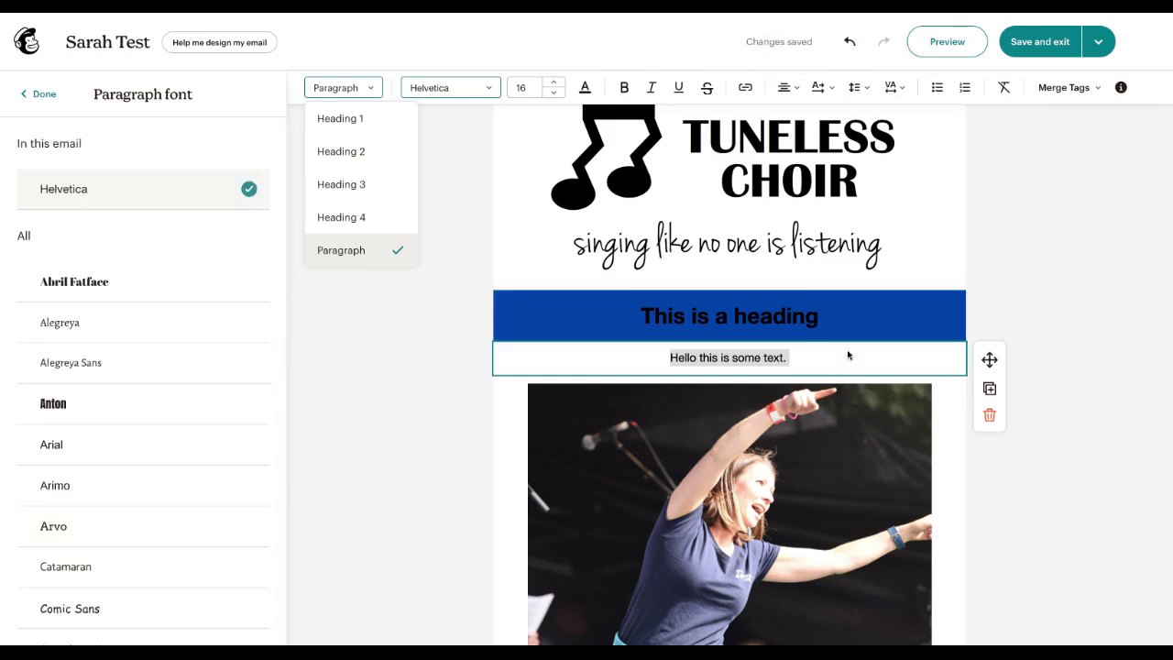
click(818, 355)
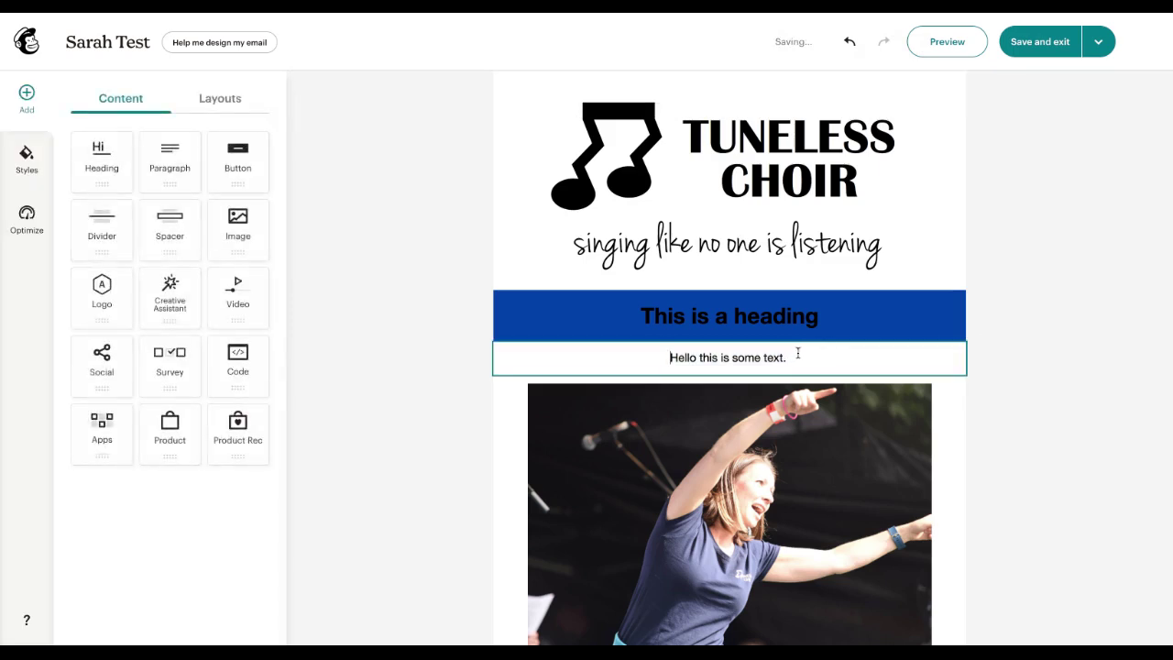
Step: Insert the First Name merge tag on a new line below the paragraph text, and close the block's settings
click(796, 356)
key(Return)
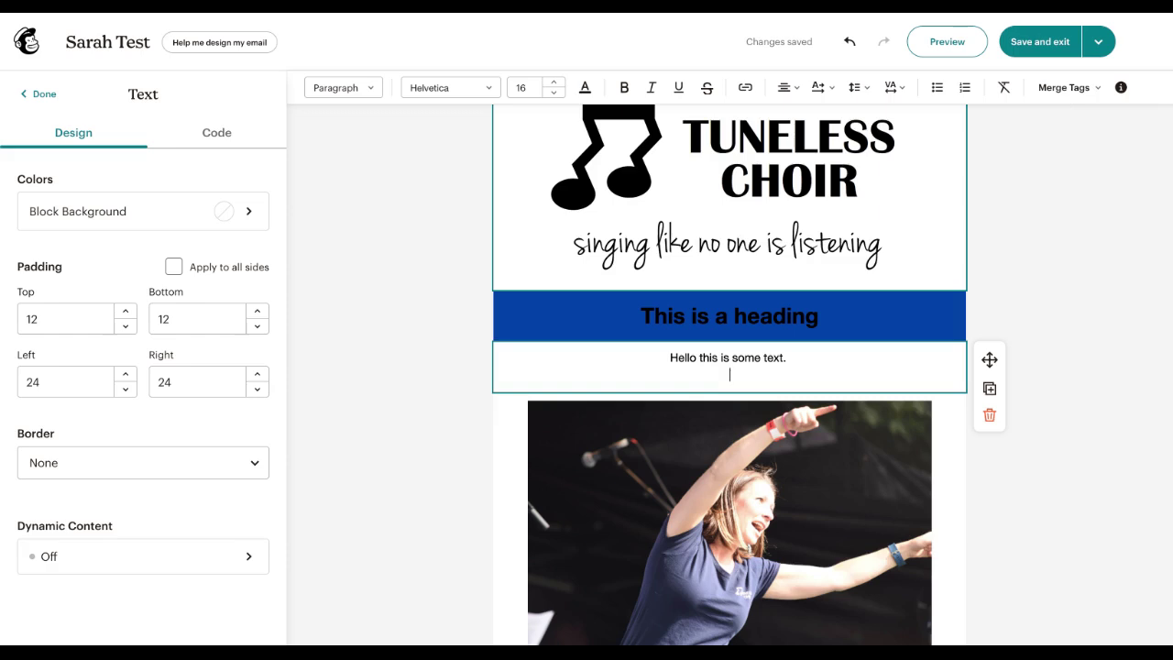
click(1065, 87)
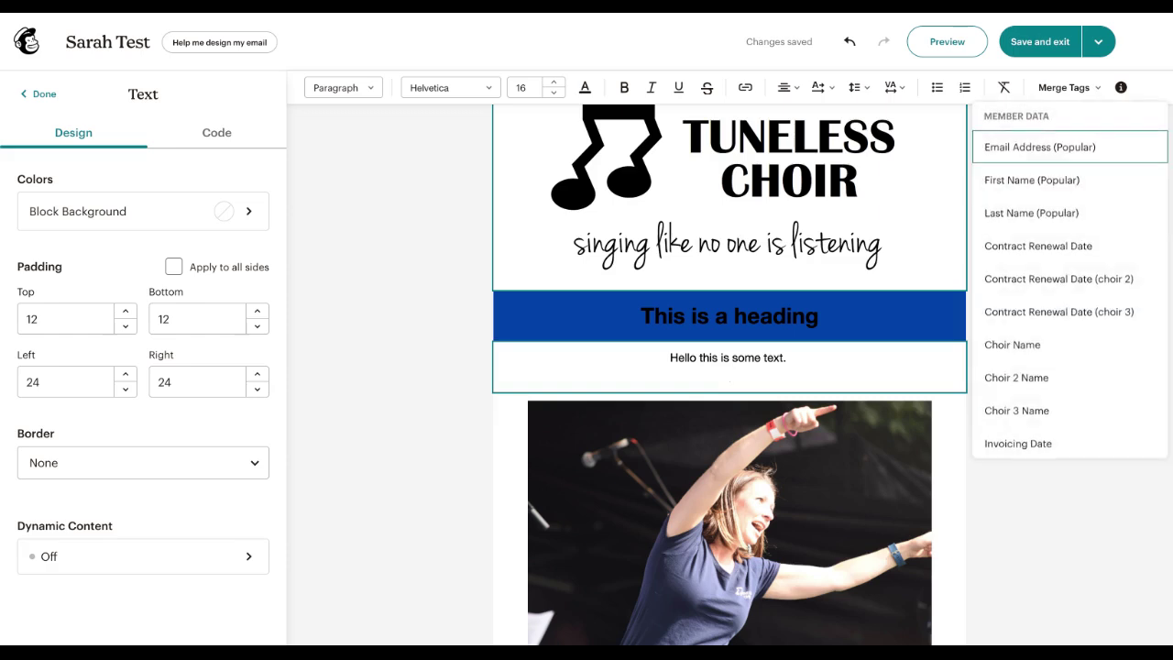
click(1029, 180)
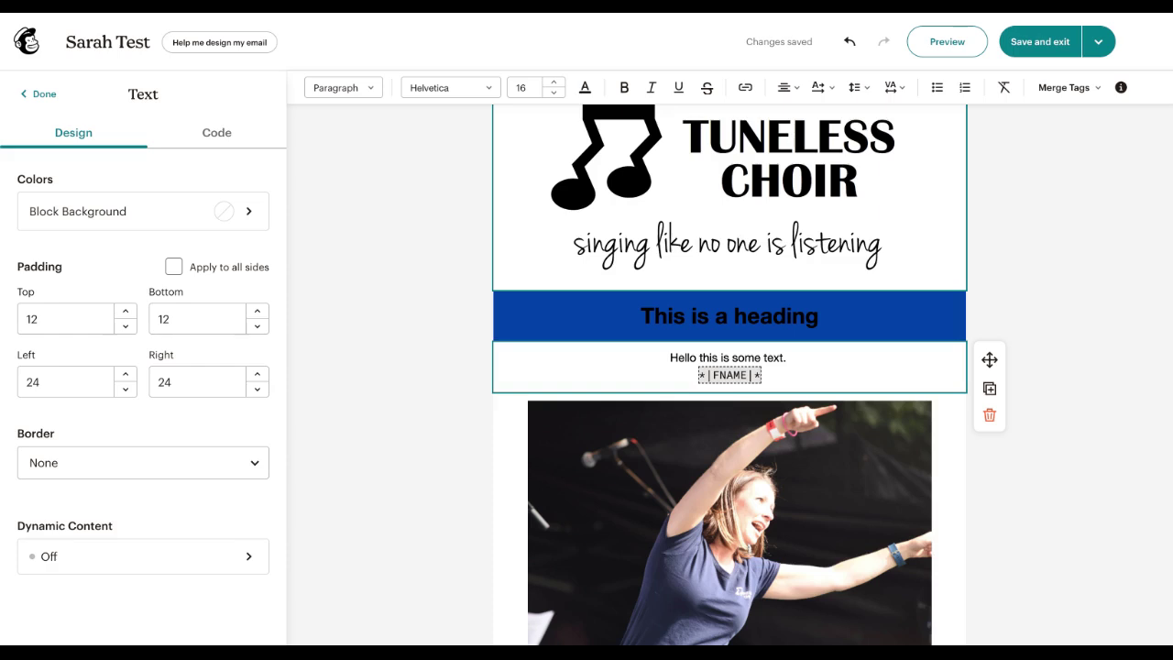
click(48, 95)
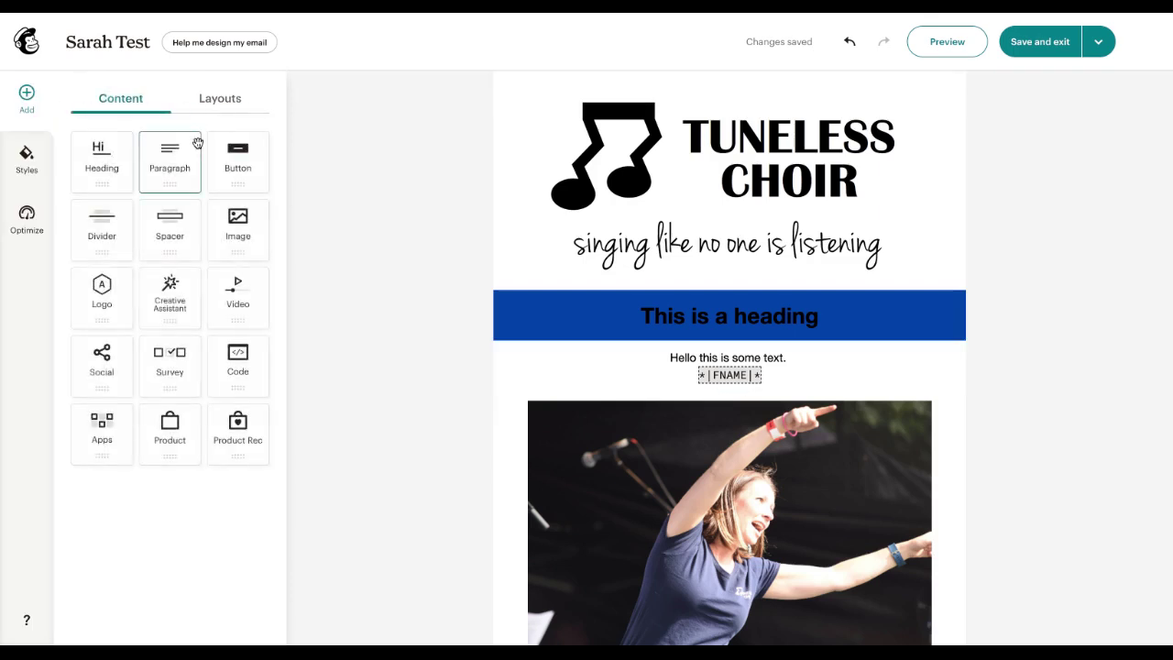
Step: Insert a button block between the paragraph and the photo, and review its design settings and link types
drag(231, 165, 729, 394)
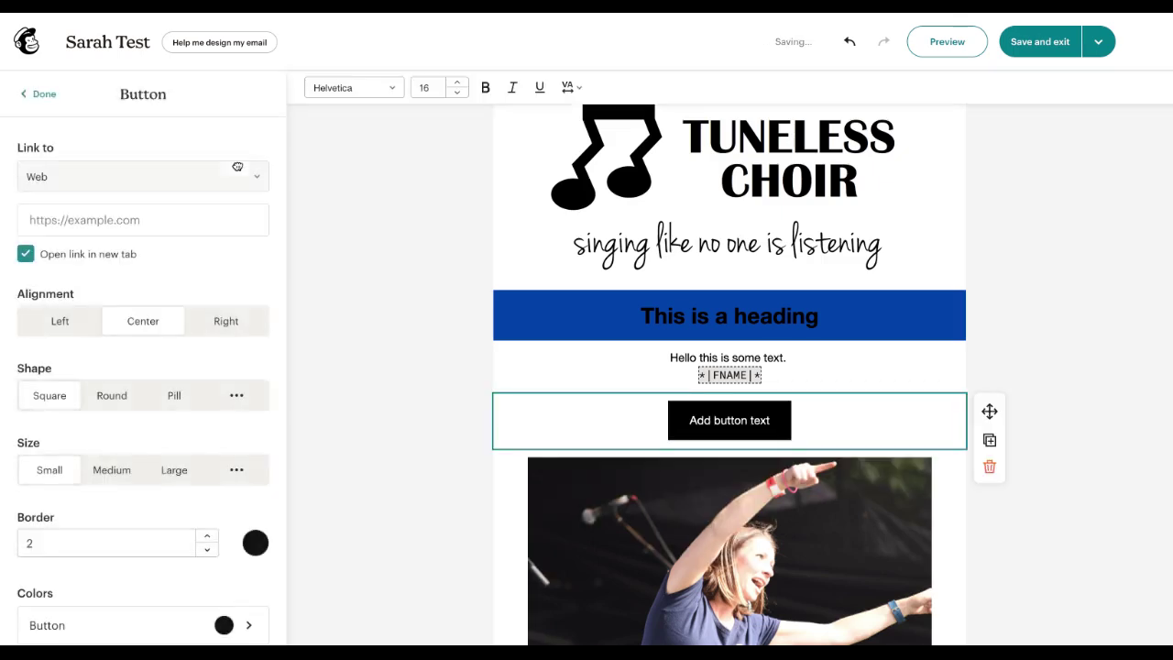
scroll(217, 400, down, 3)
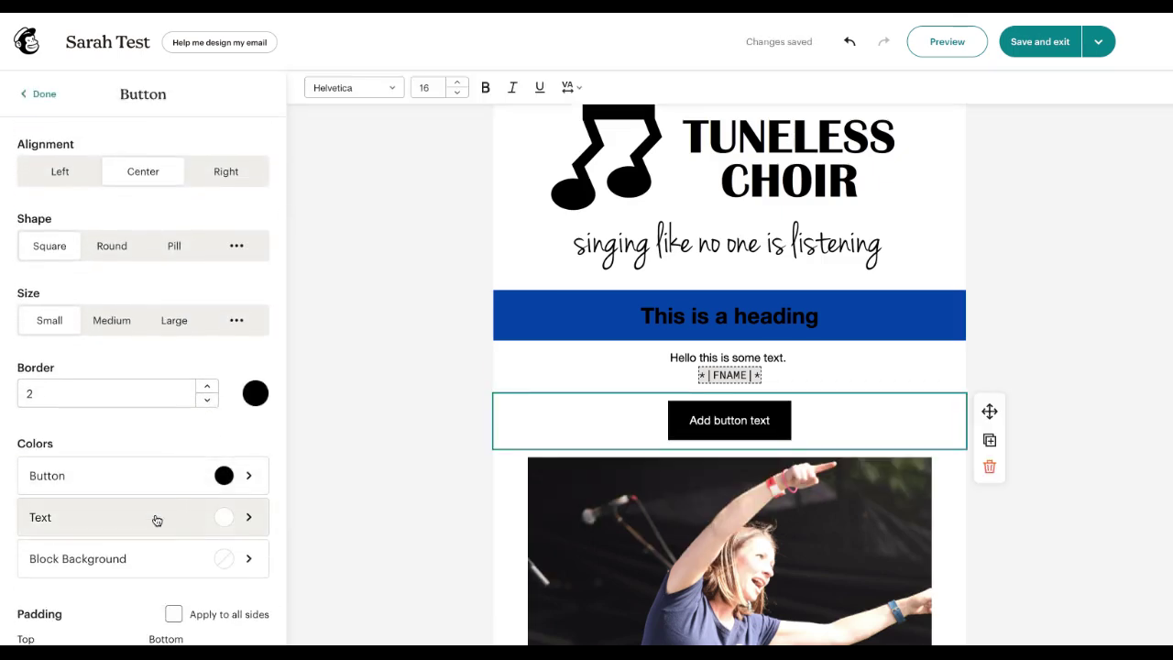
scroll(156, 520, up, 2)
click(74, 217)
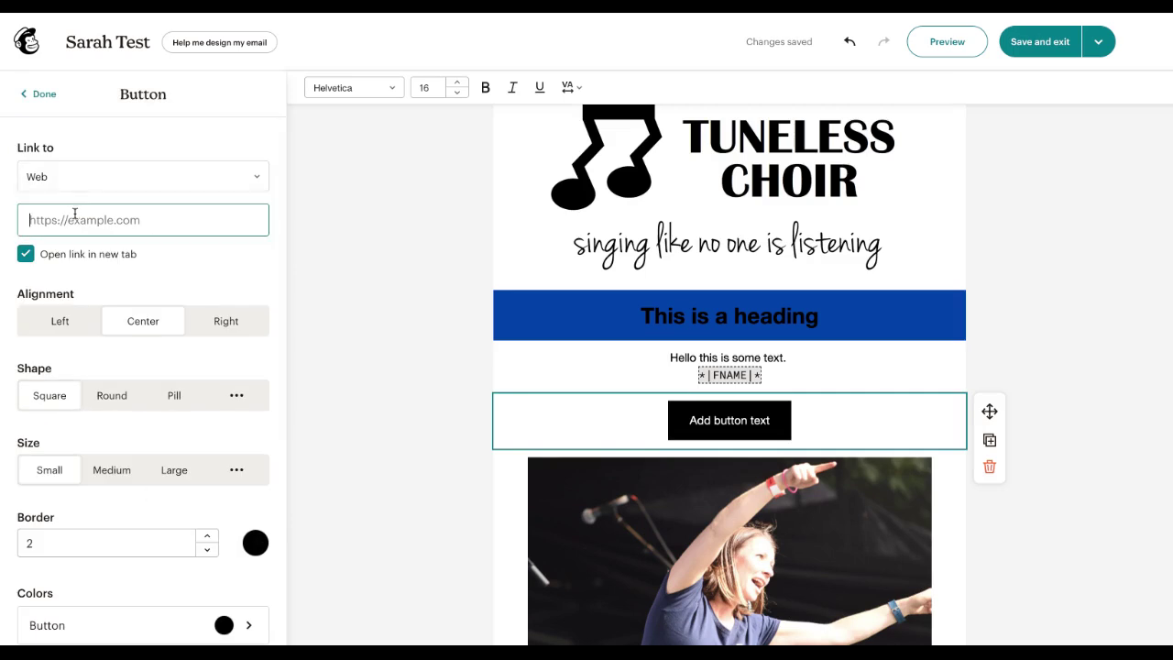
click(94, 176)
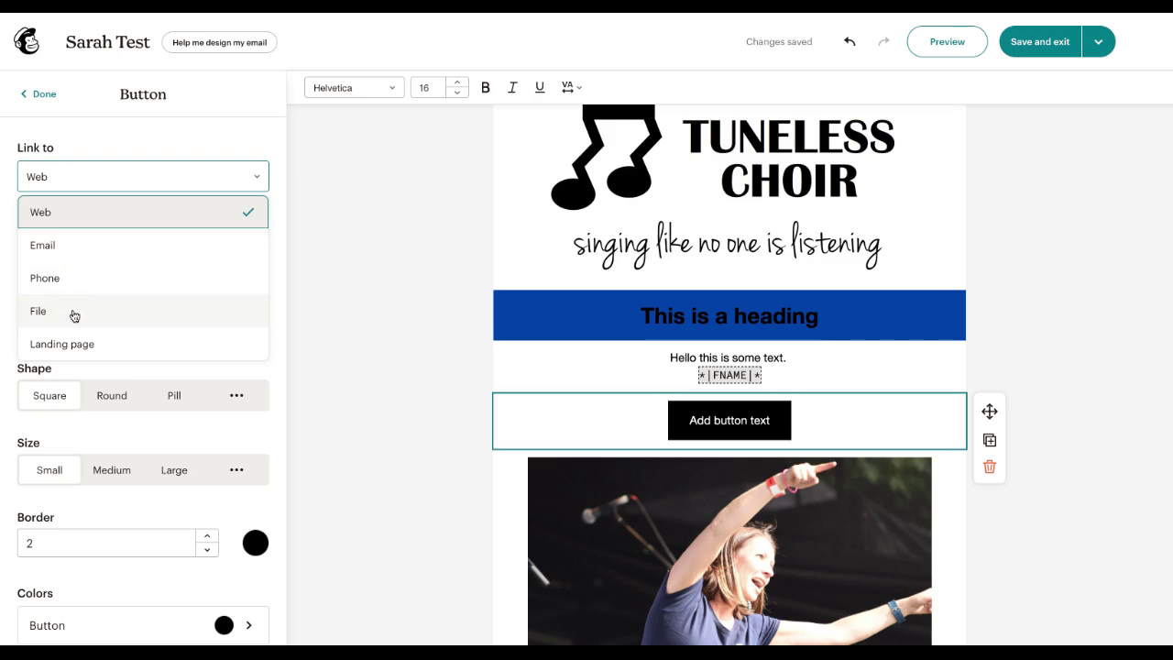
Step: Replace the button's placeholder text with "This is button" and close the button's settings
click(699, 423)
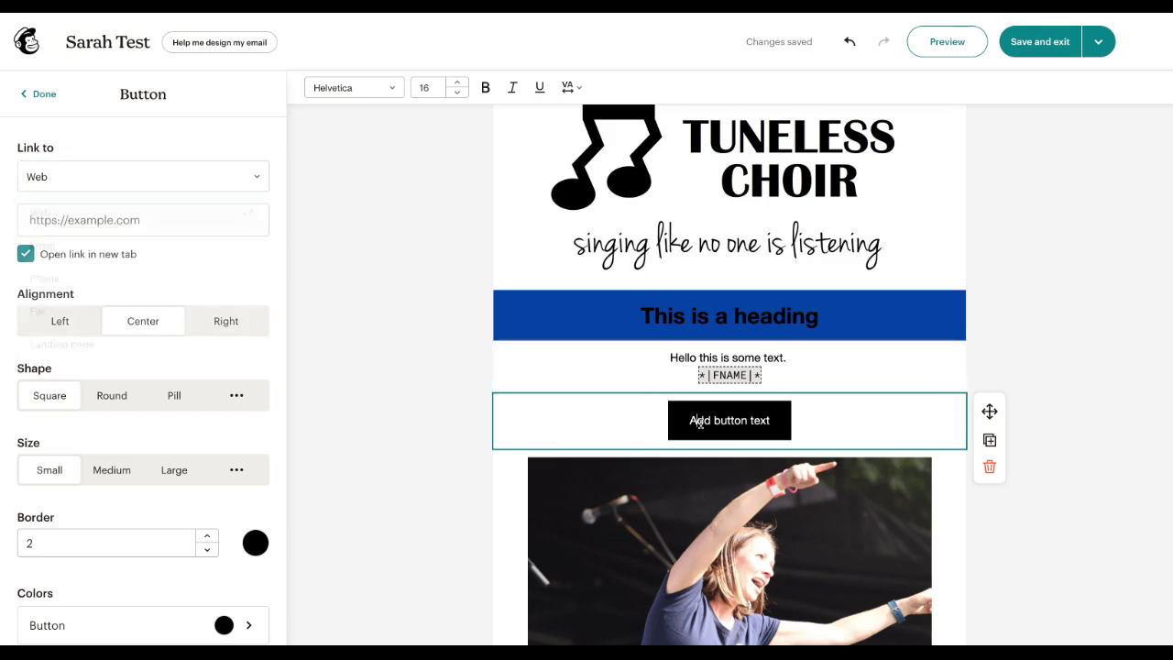
drag(691, 422, 769, 419)
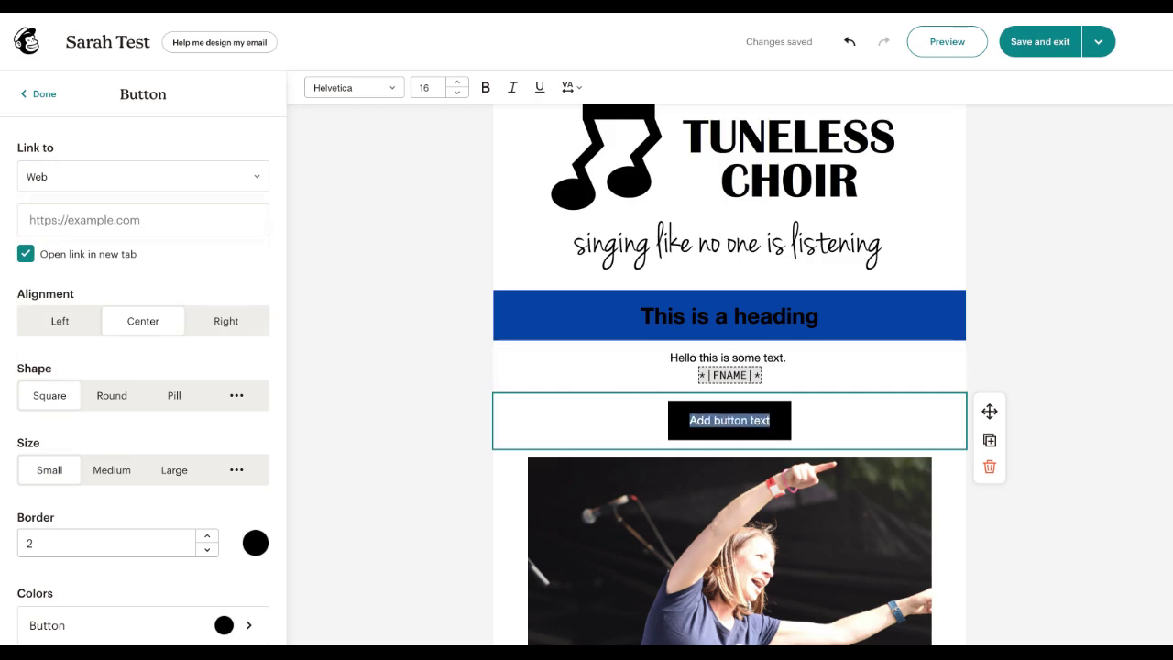
text(This is)
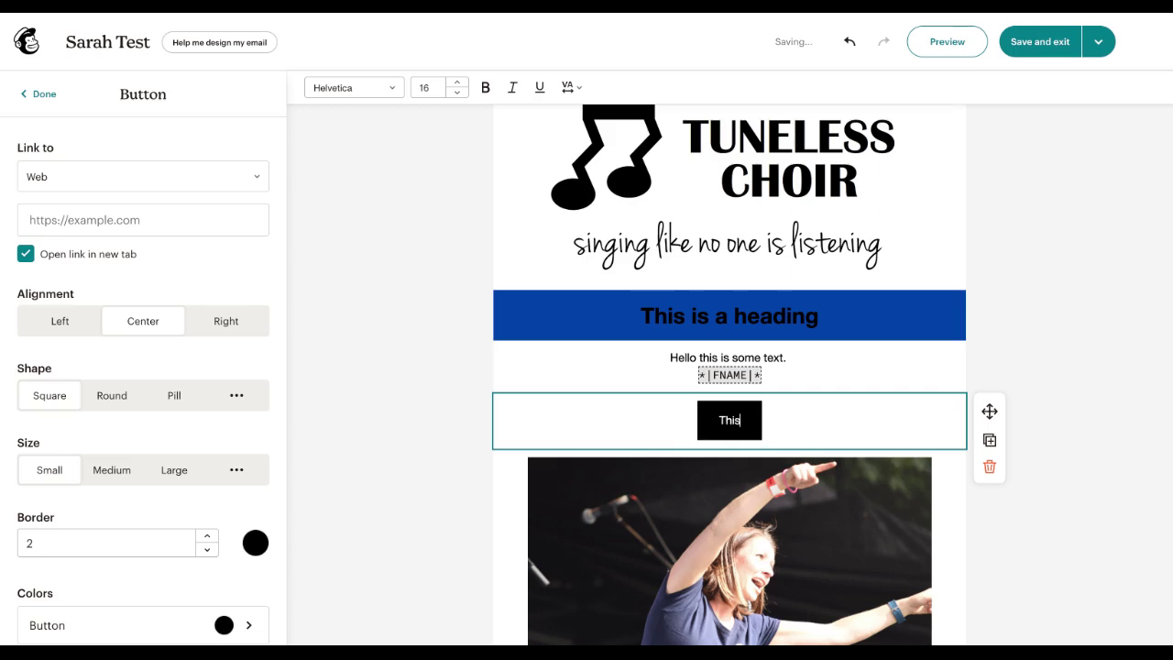
text( button)
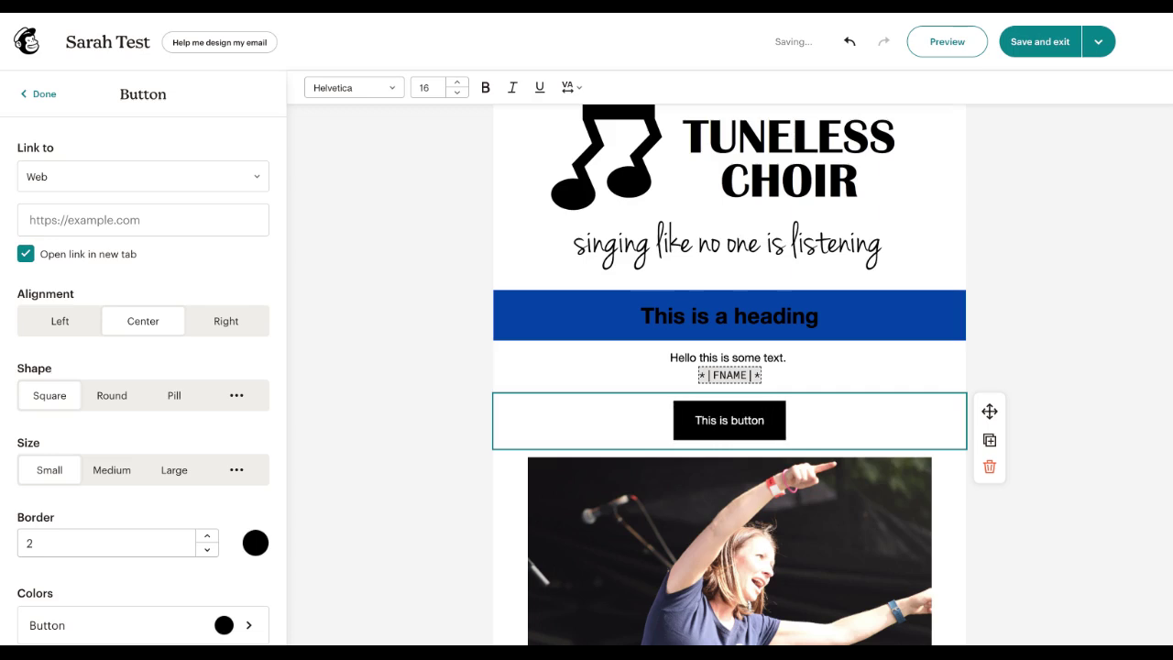
click(42, 93)
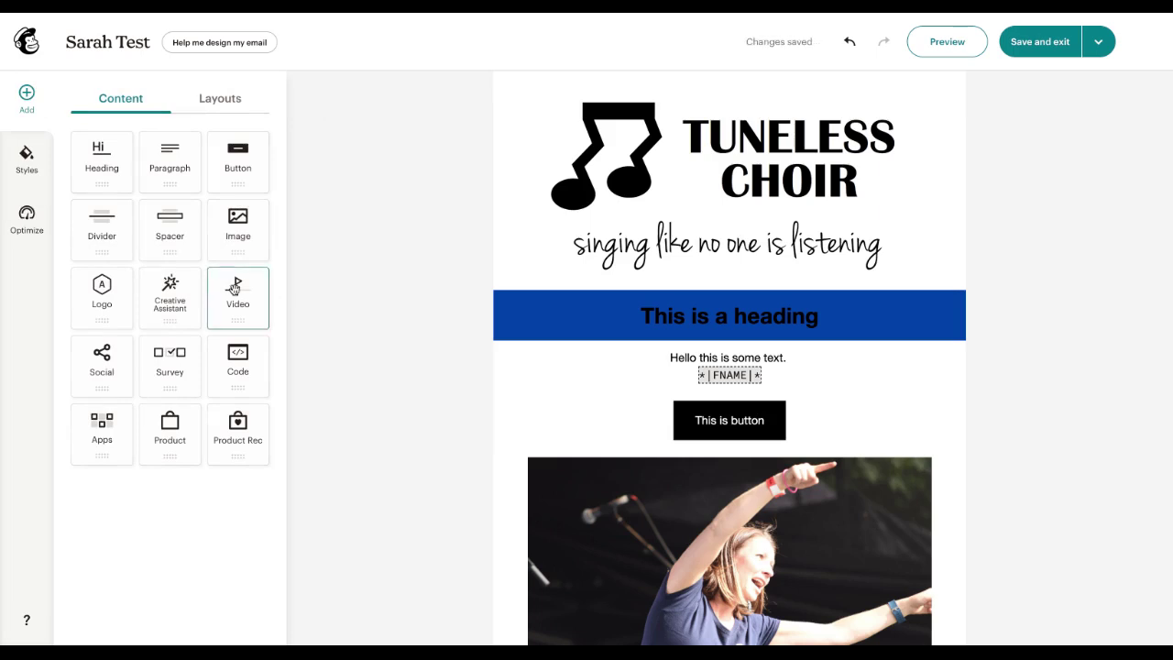
Step: Insert a video block between the button and the photo, review its image replacement and source URL options, and close its settings
drag(235, 288, 687, 451)
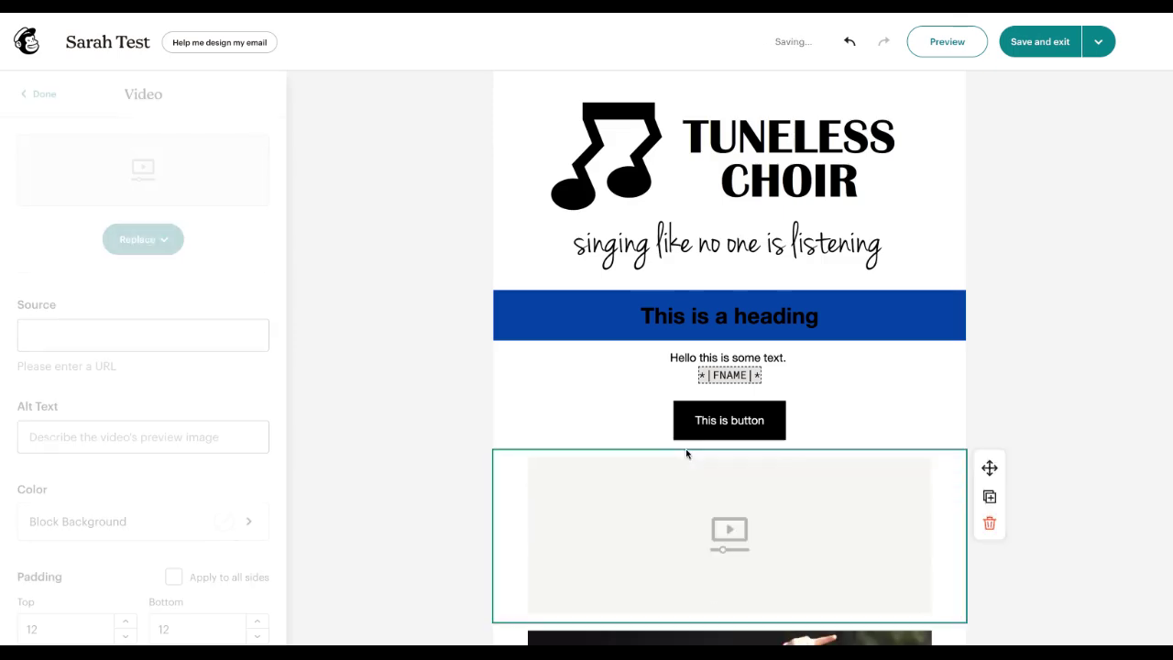
click(159, 247)
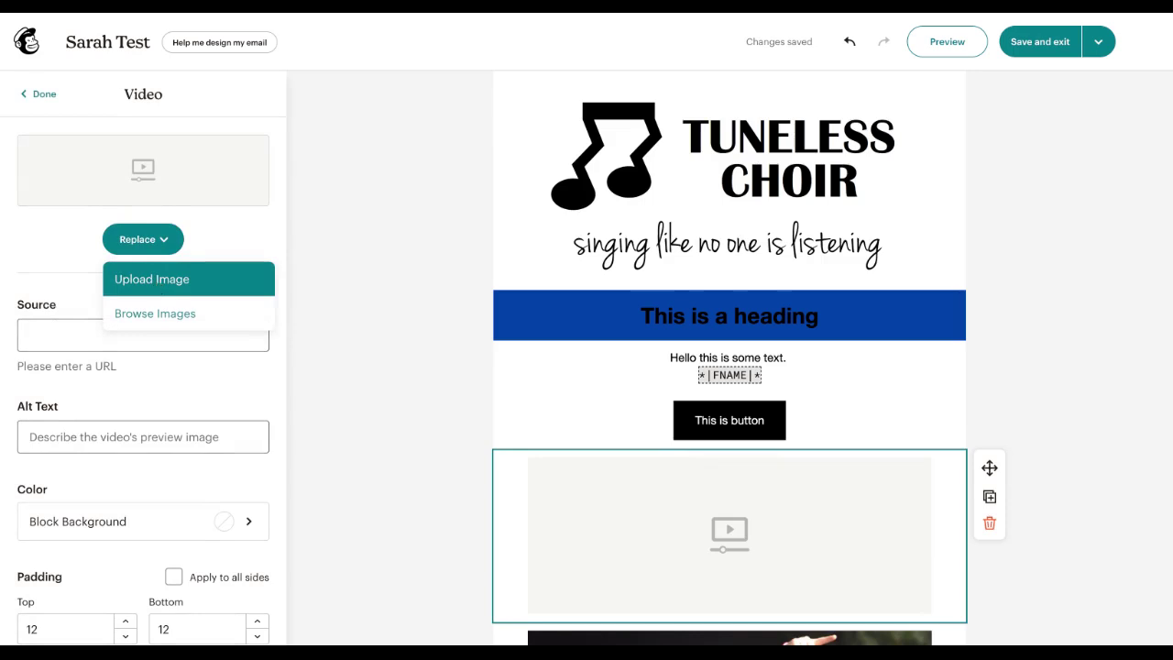
click(50, 336)
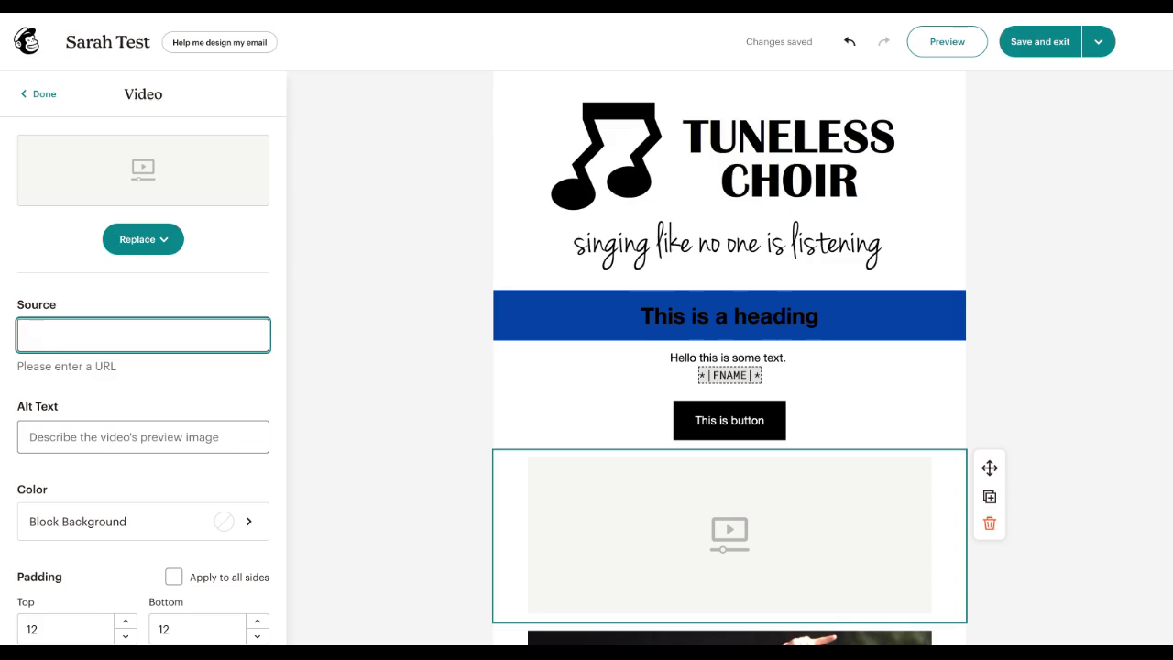
click(37, 93)
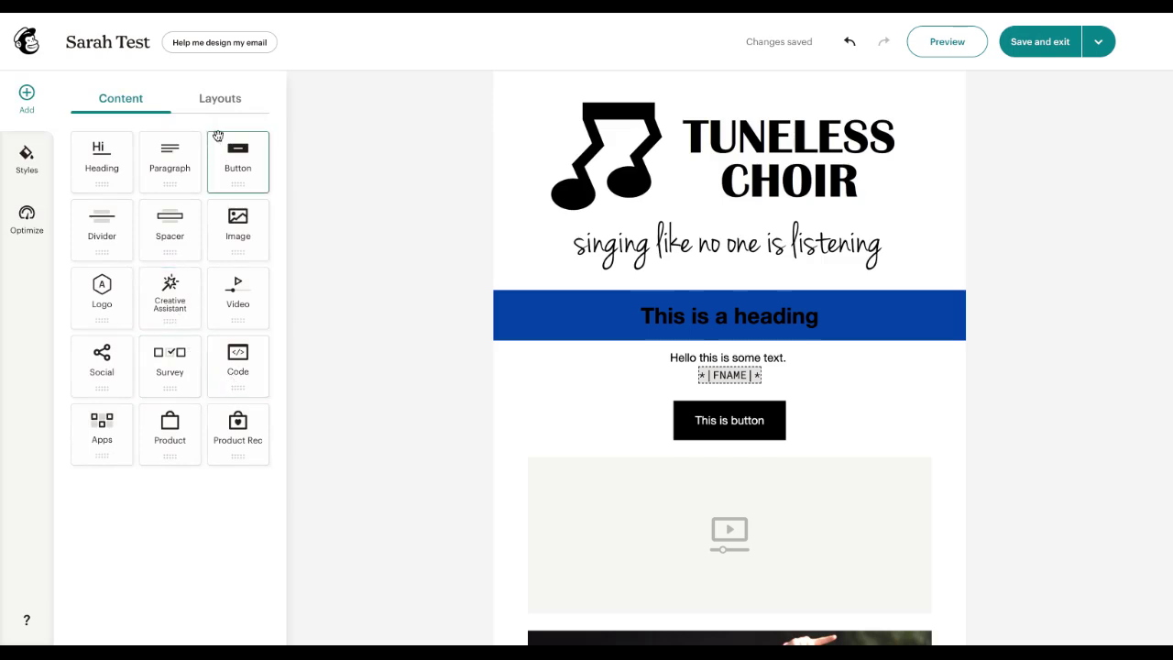
Step: Insert a blank layout with three equal columns between the button and the video block, and close its settings
click(226, 104)
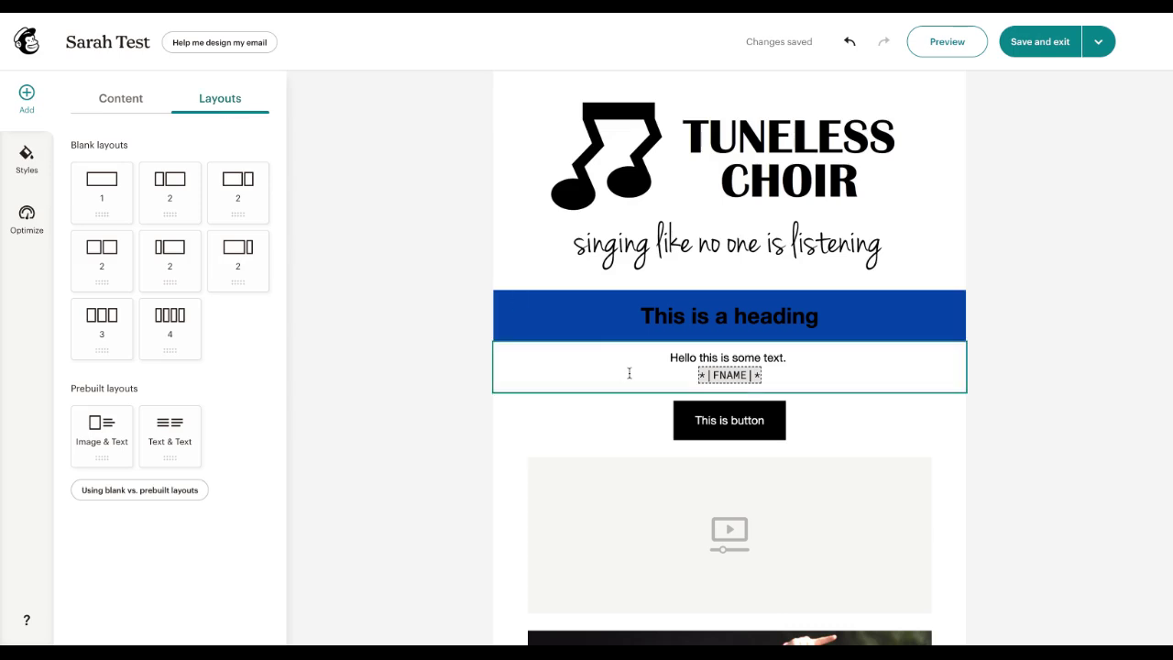
scroll(685, 395, down, 3)
scroll(686, 397, up, 2)
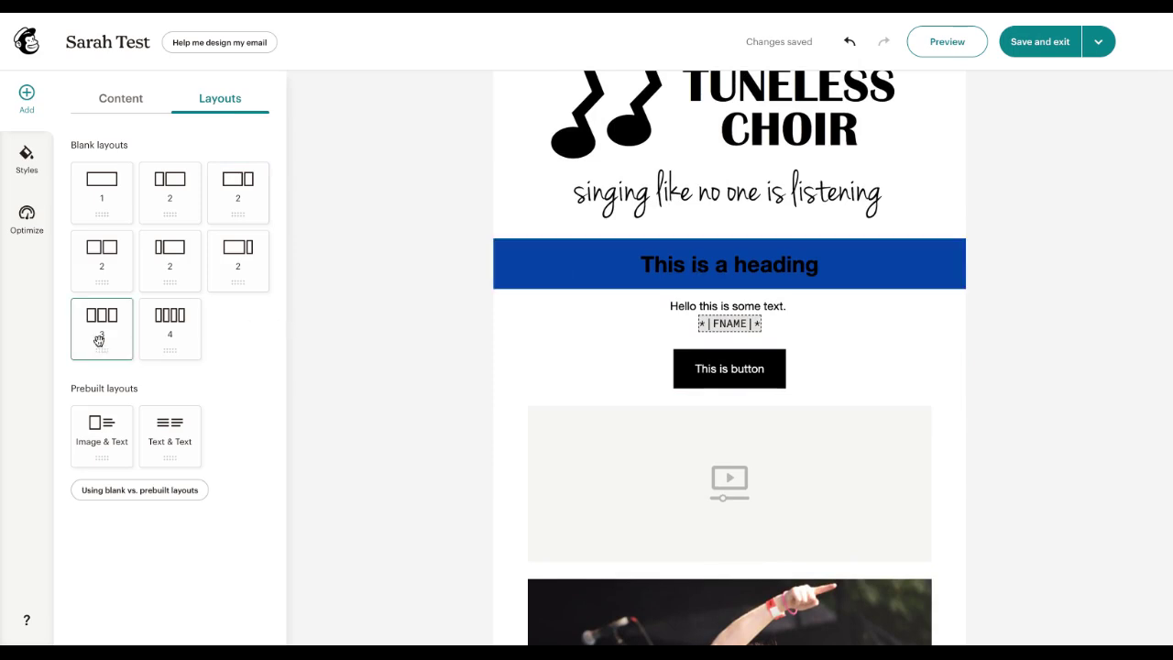
drag(99, 341, 109, 341)
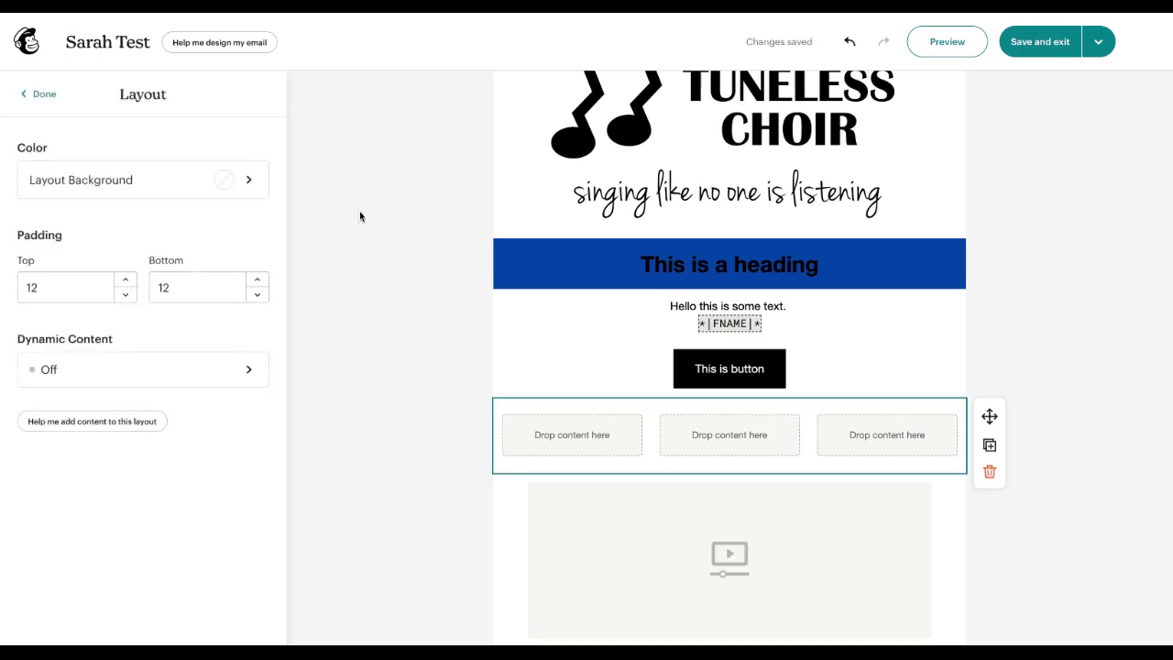
click(40, 93)
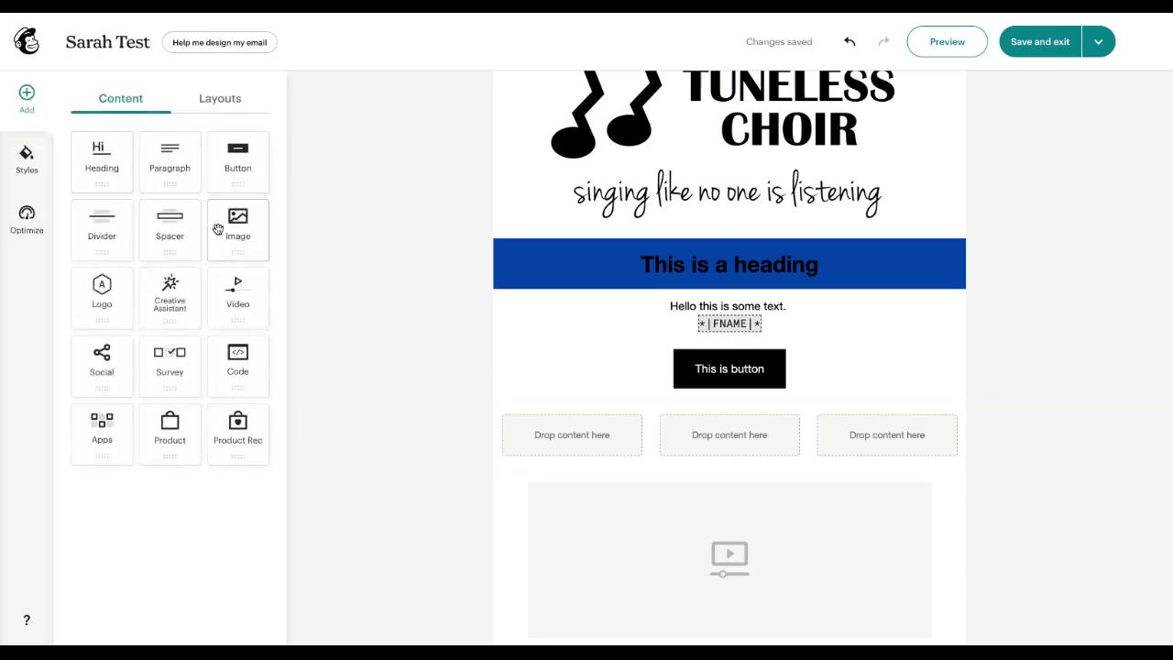
Step: Add an image block to the first column with the stored photo of two women in lime and yellow tops
drag(241, 228, 572, 434)
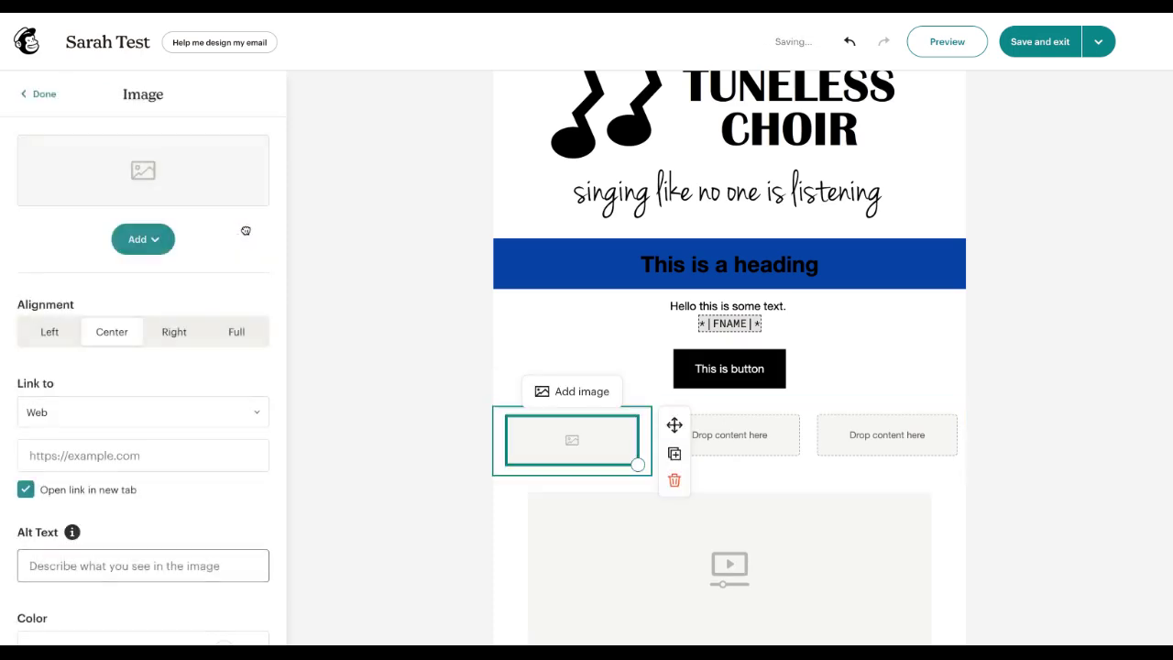
click(143, 239)
click(146, 313)
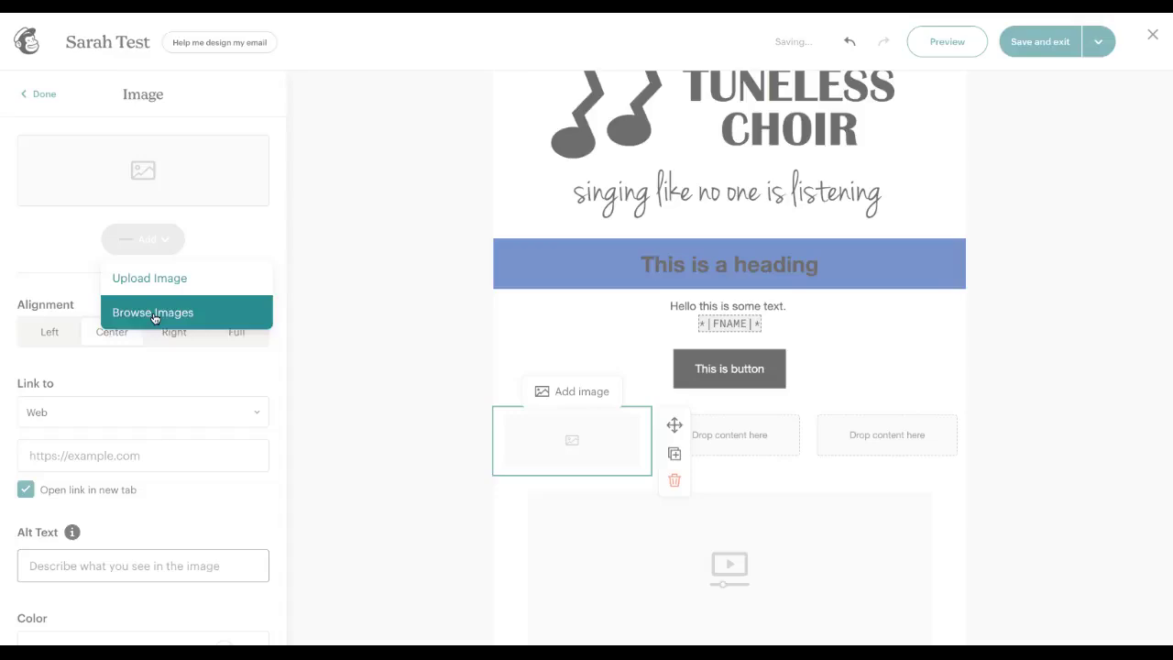
click(679, 305)
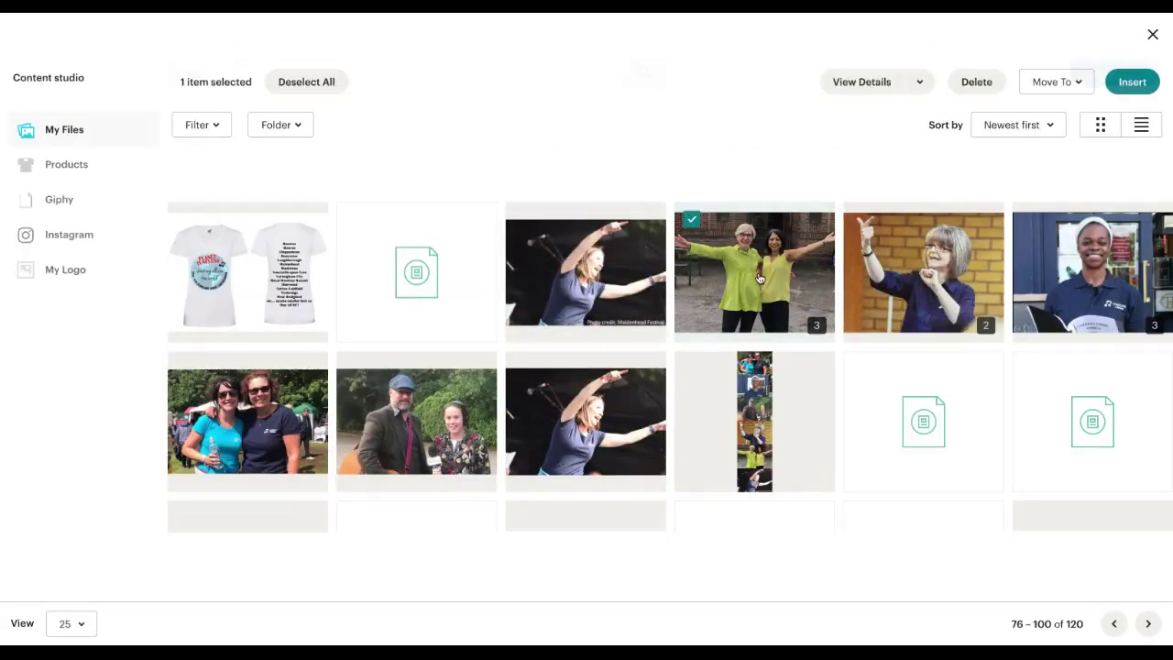
click(1129, 80)
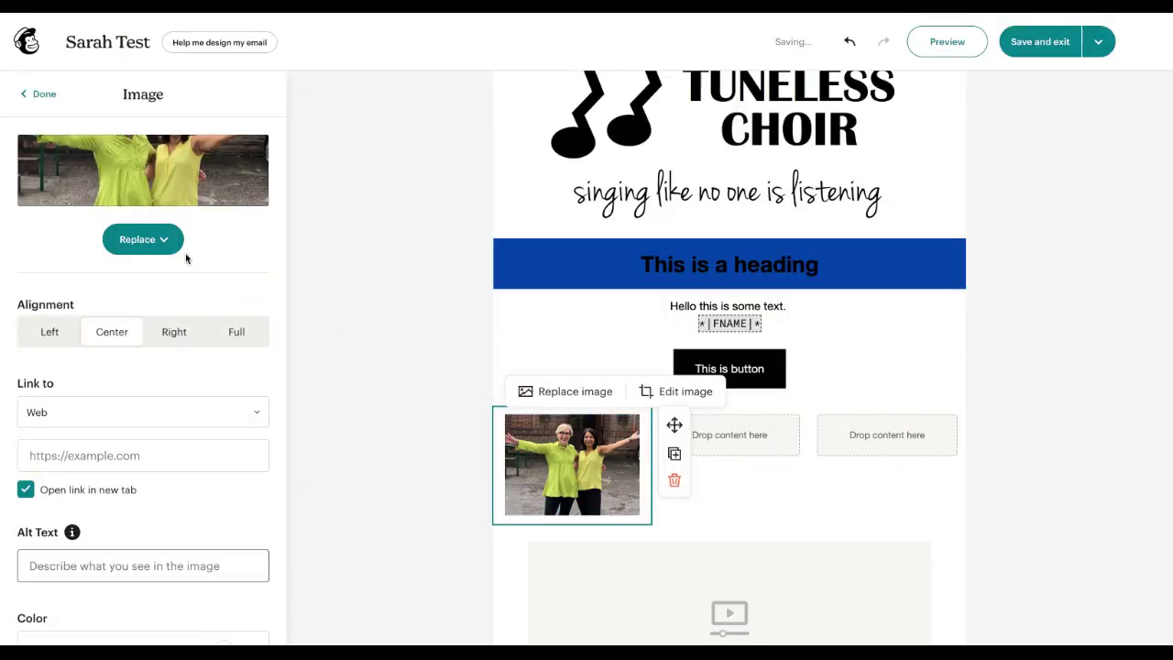
click(40, 94)
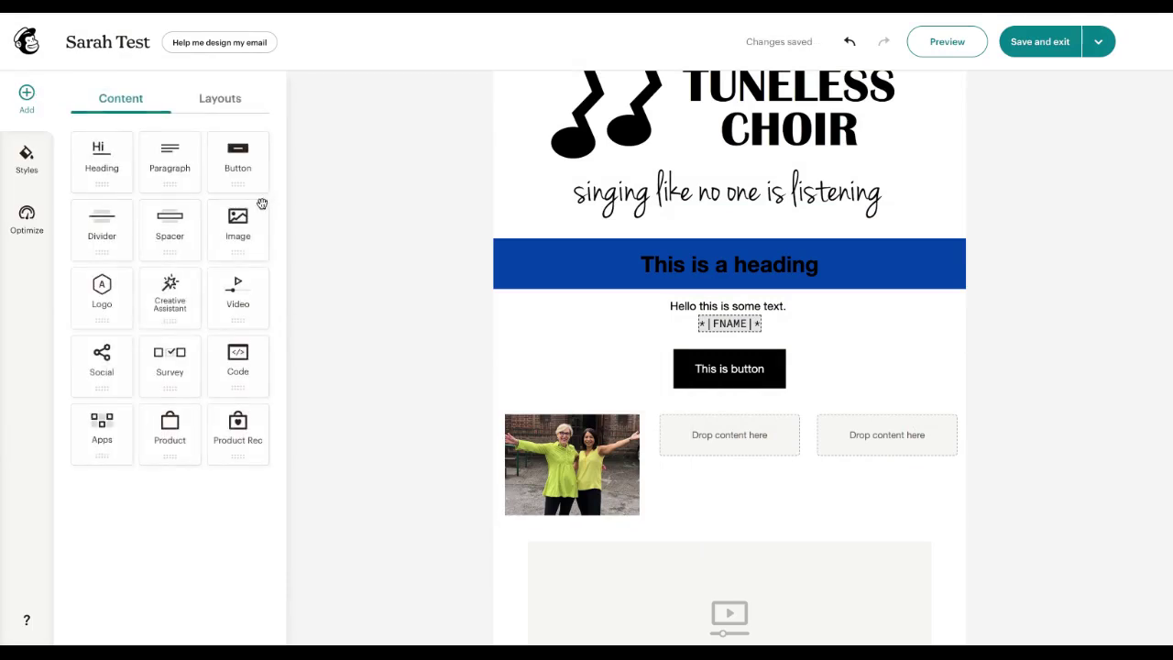
Step: Add an image block to the second column with the stored photo of the grey-haired woman pointing upward
drag(237, 227, 729, 435)
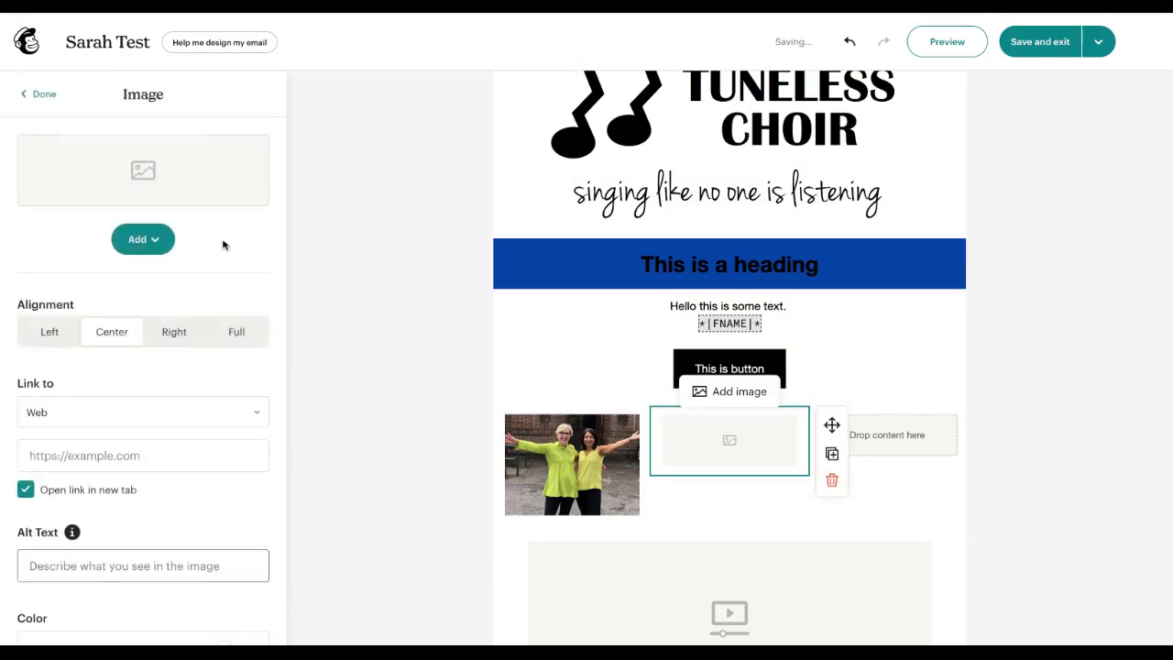
click(147, 239)
click(156, 313)
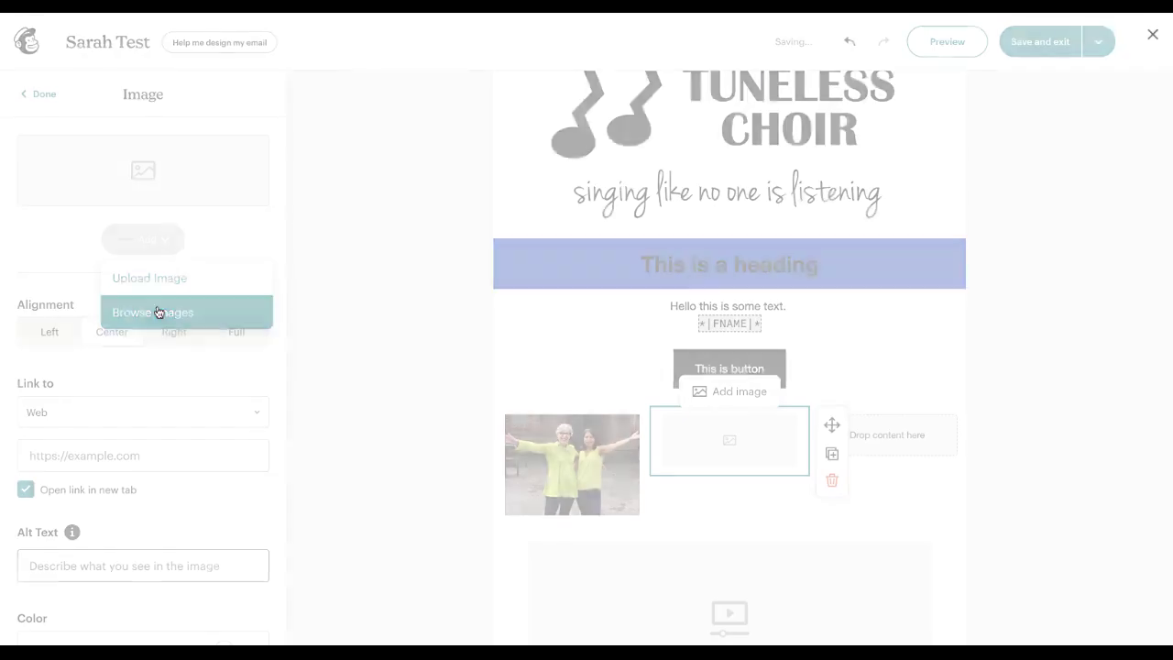
click(923, 290)
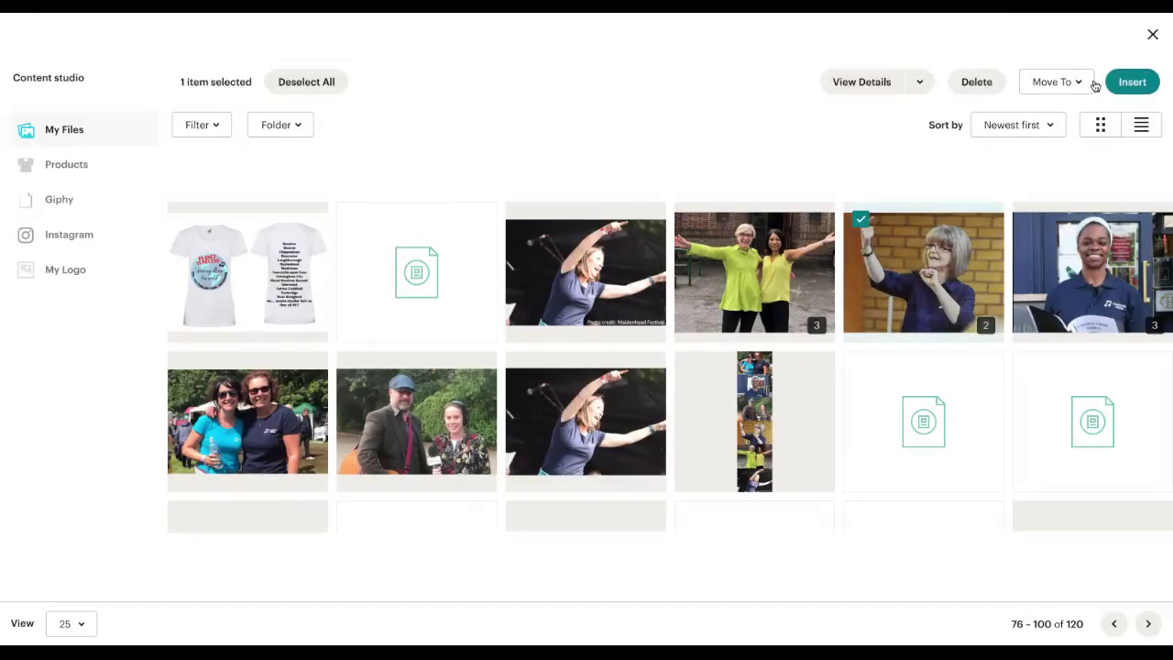
click(1129, 81)
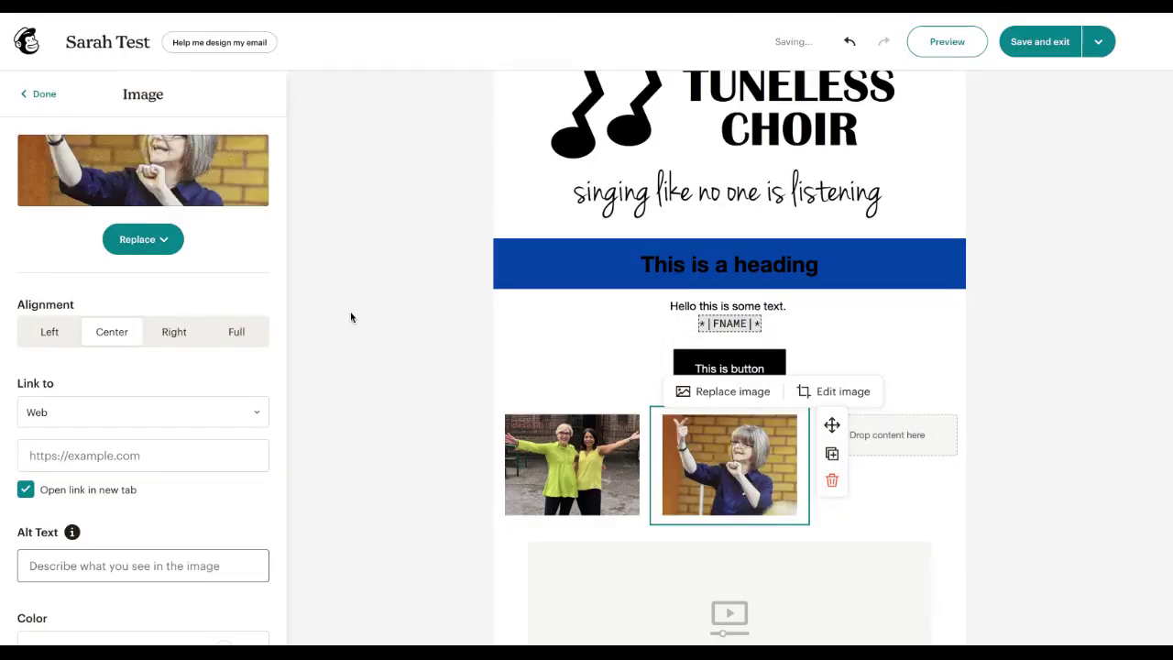
click(38, 94)
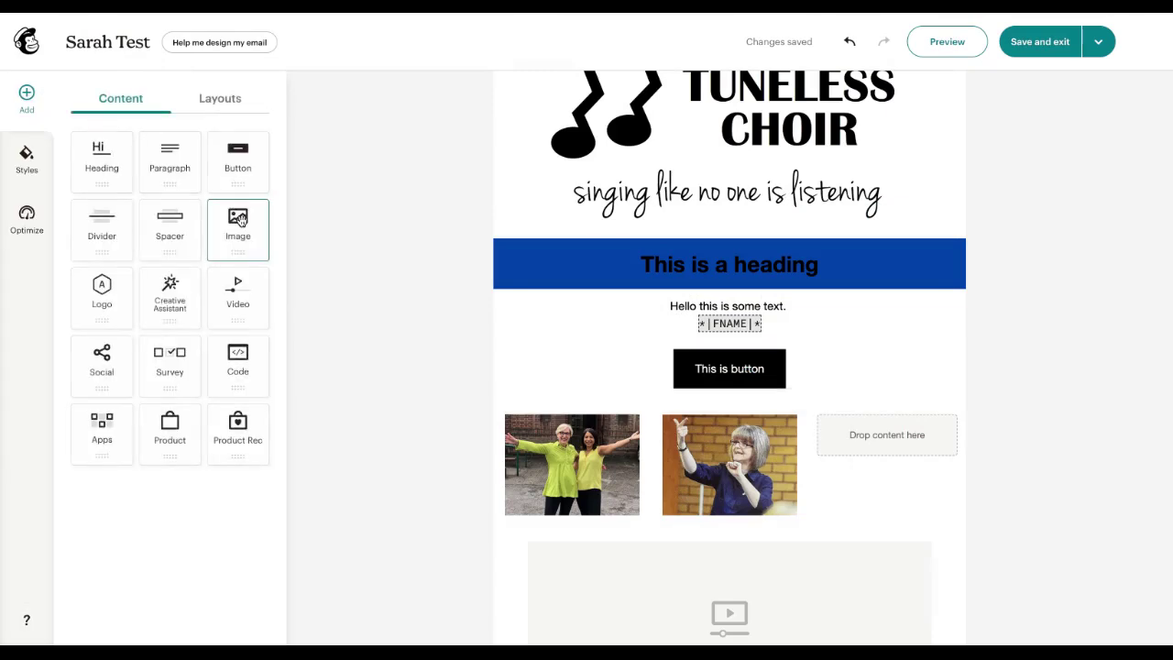
Step: Fill the third column with an image block showing the stored photo of the smiling person holding an open book
drag(237, 225, 911, 443)
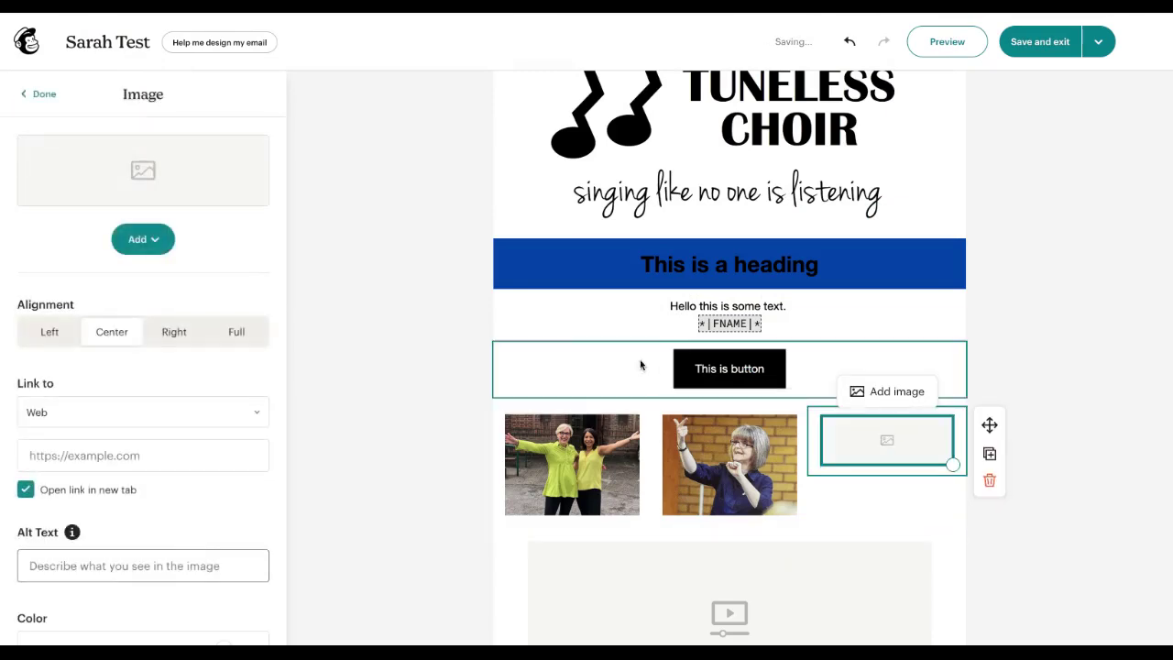
click(642, 364)
click(910, 433)
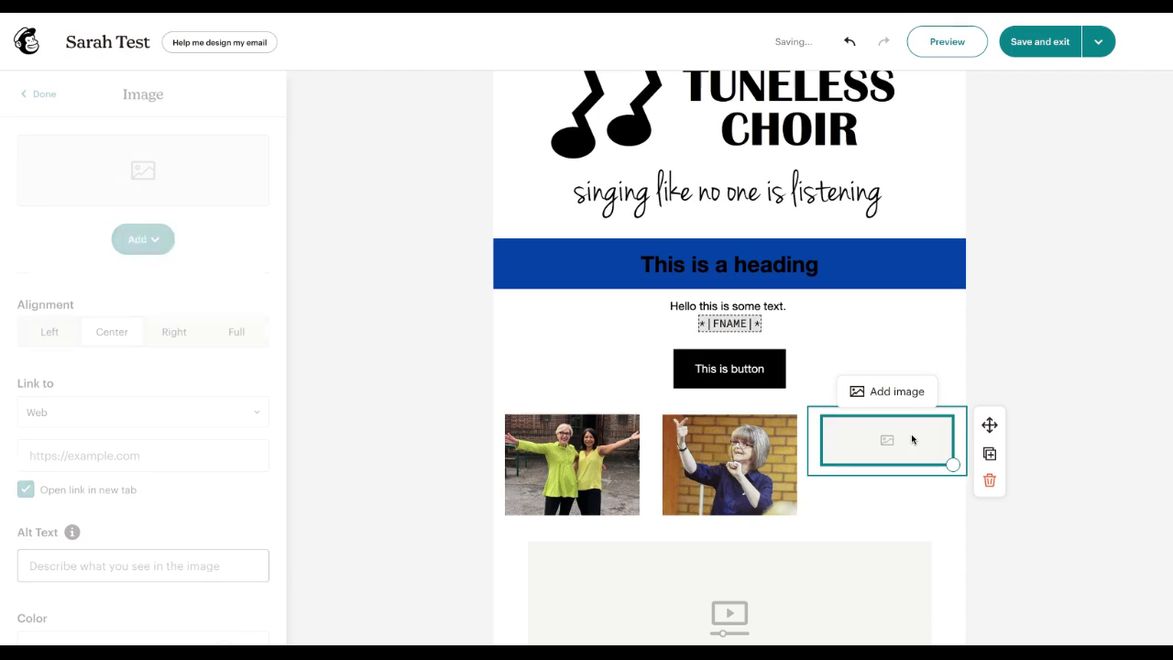
click(137, 239)
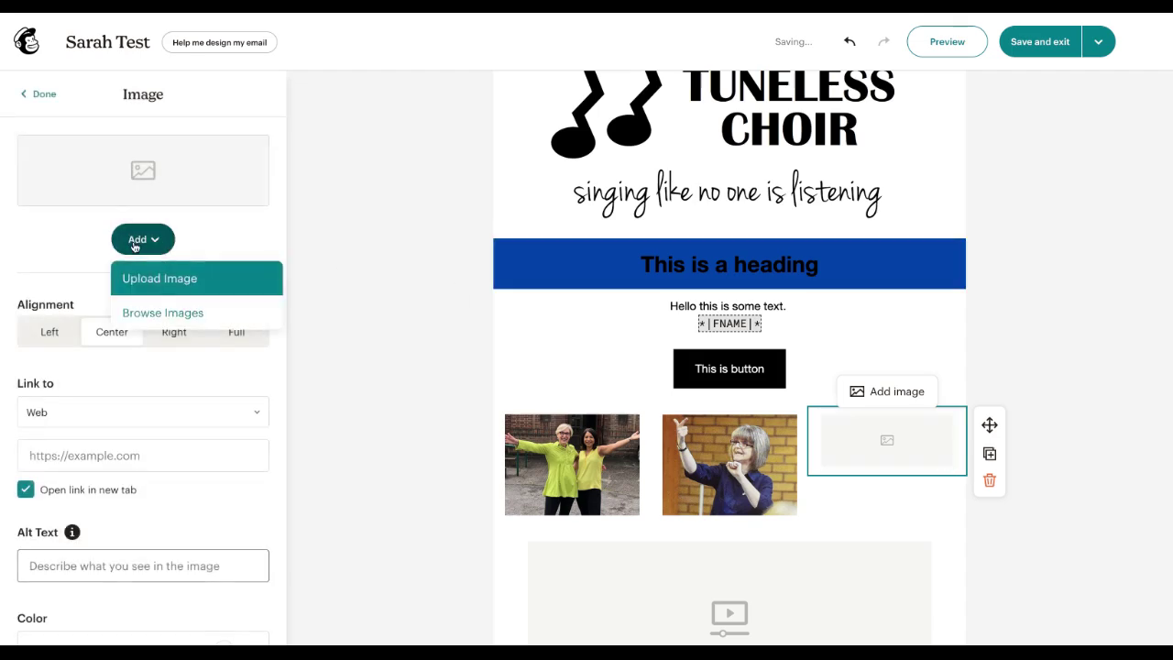
click(151, 311)
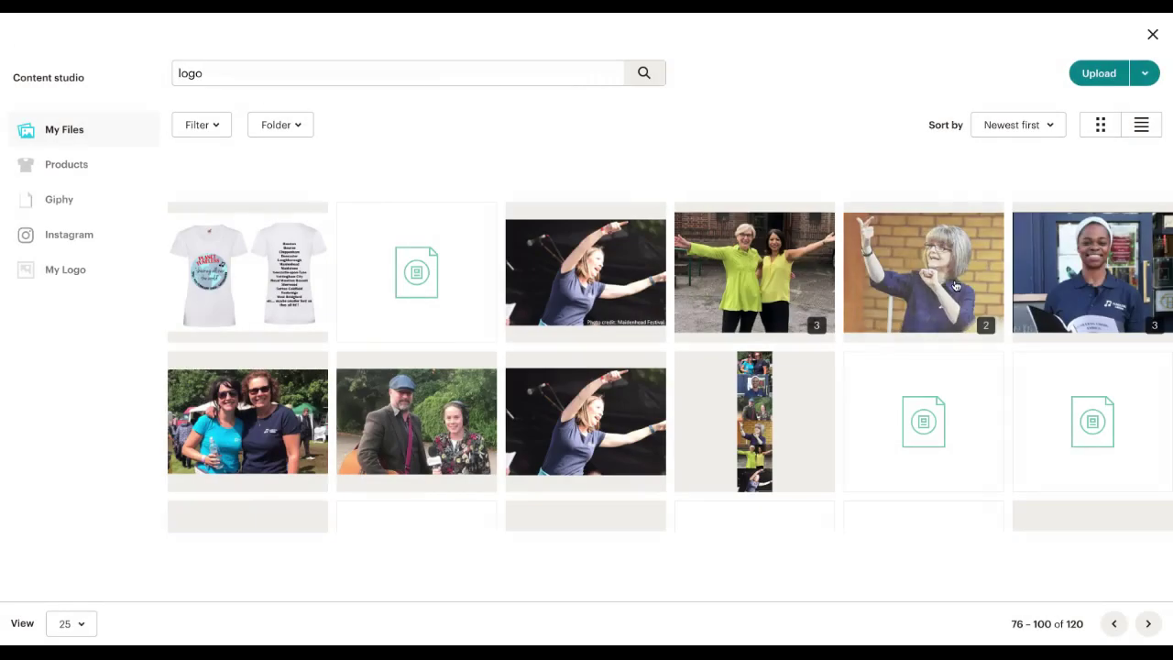
click(1091, 265)
click(1130, 82)
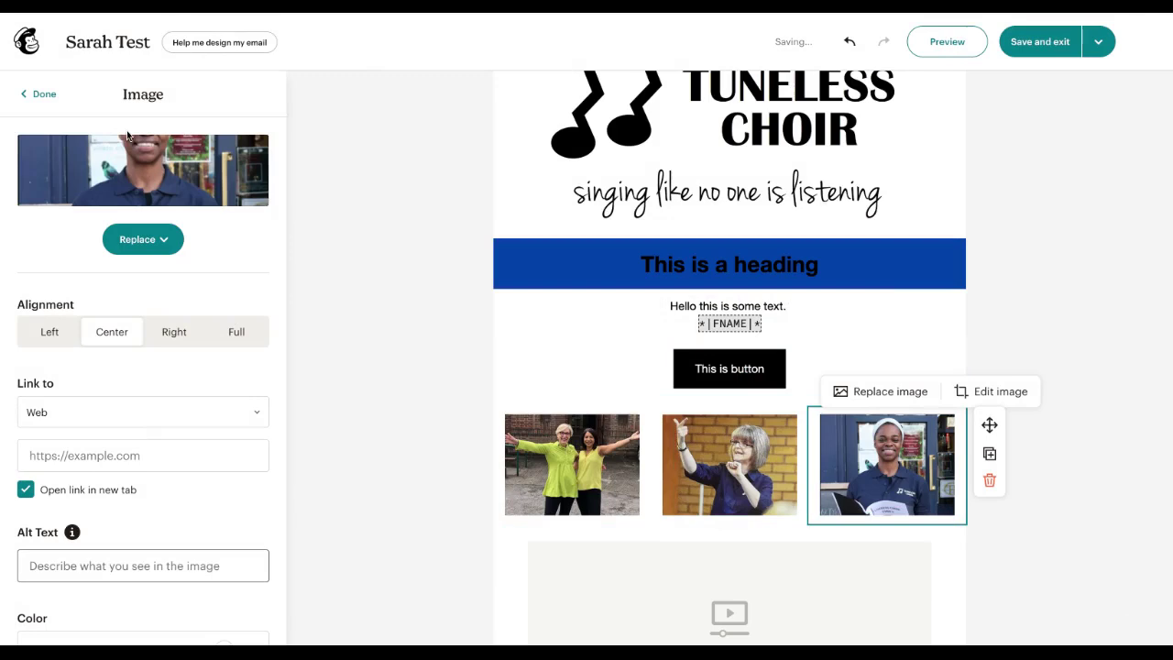
click(38, 94)
Step: Look over the layout options and the whole email, and preview the design in desktop and mobile views
click(203, 99)
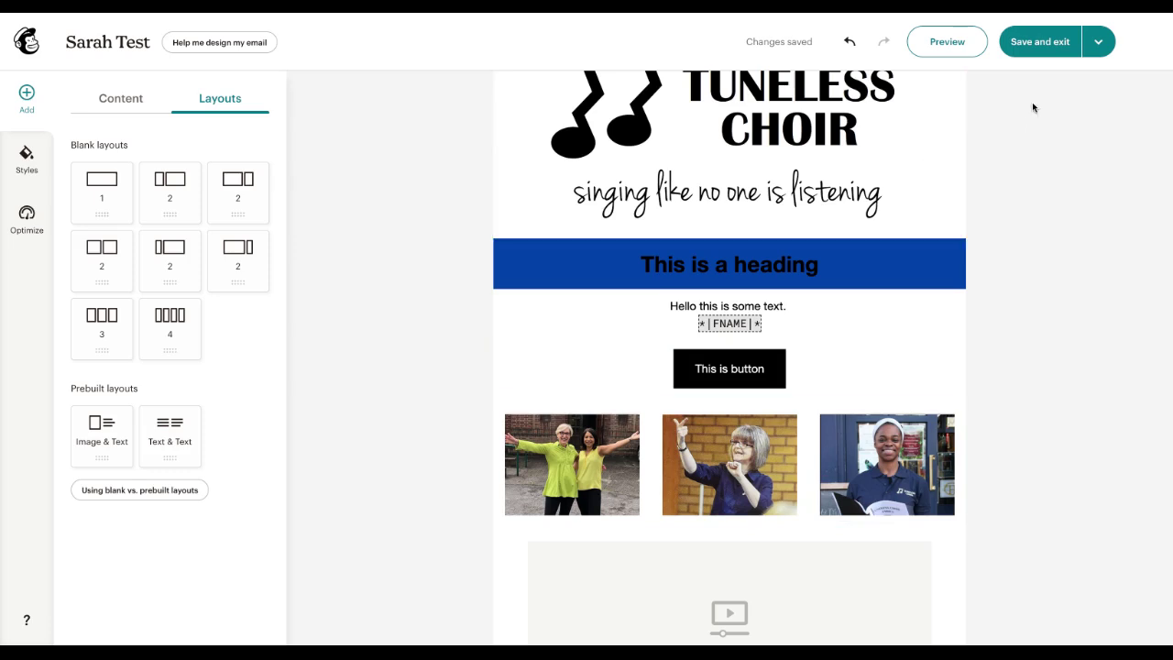
scroll(713, 218, up, 1)
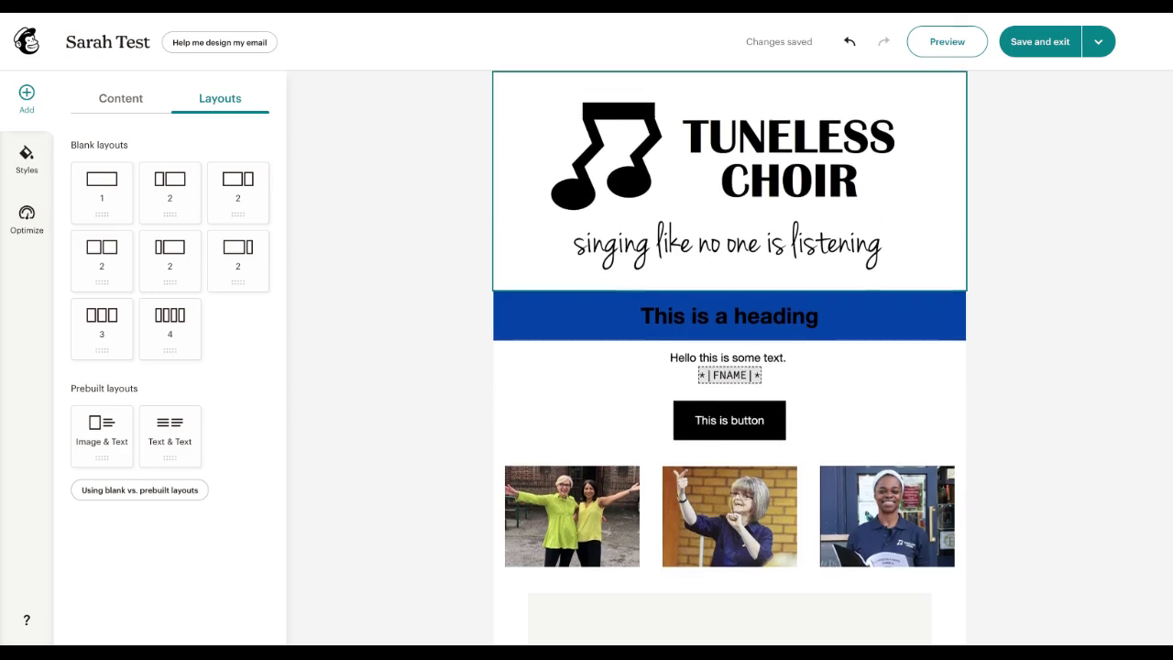
scroll(729, 366, down, 5)
scroll(730, 366, up, 5)
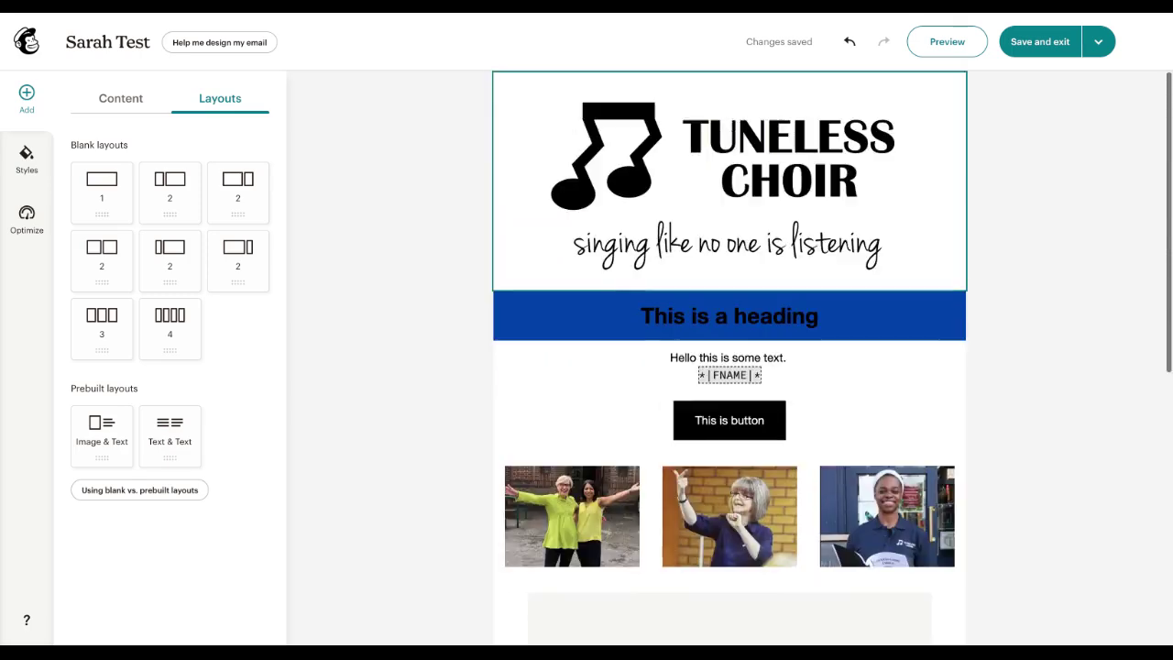
click(951, 50)
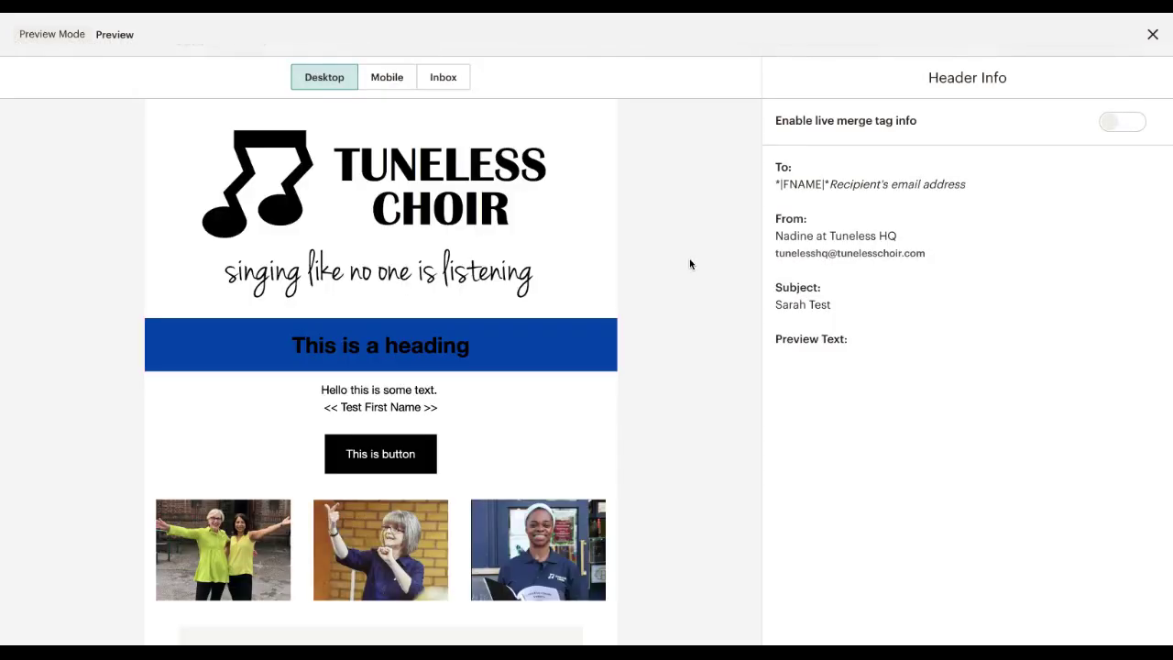
scroll(436, 370, down, 10)
scroll(436, 370, up, 10)
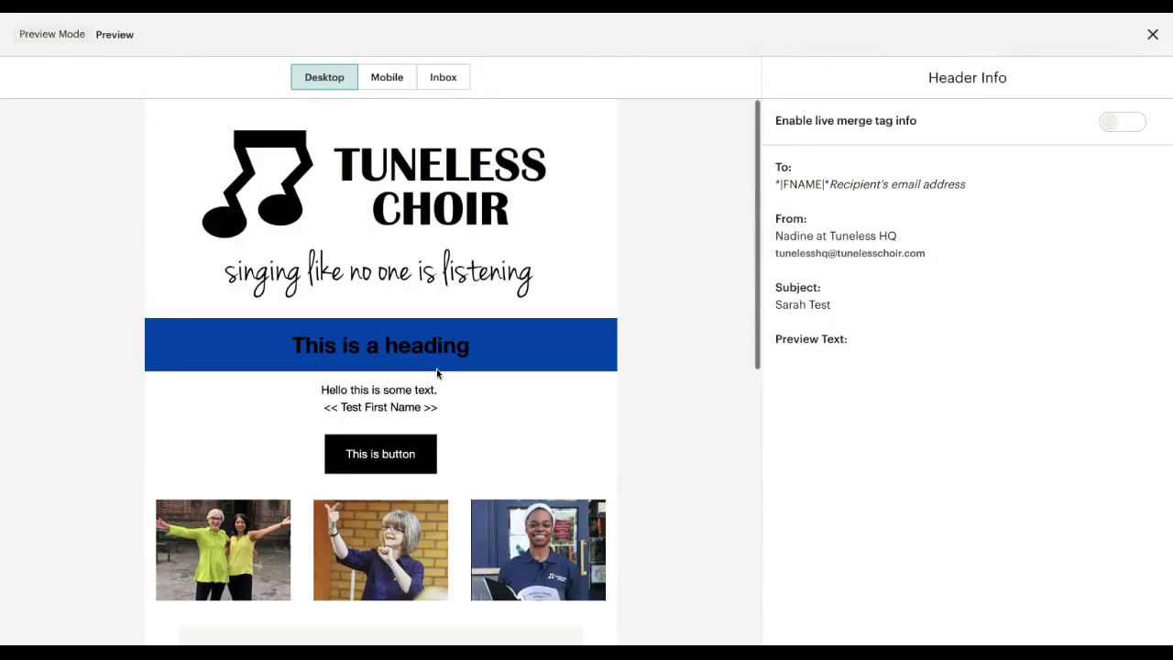
click(398, 84)
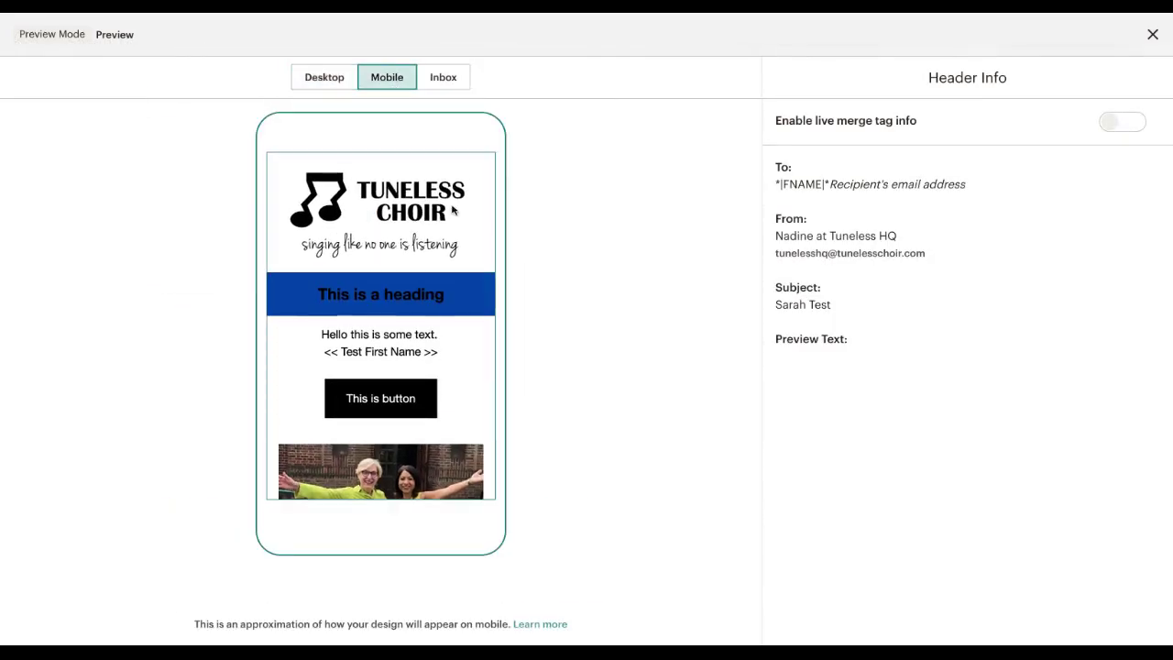
click(1153, 34)
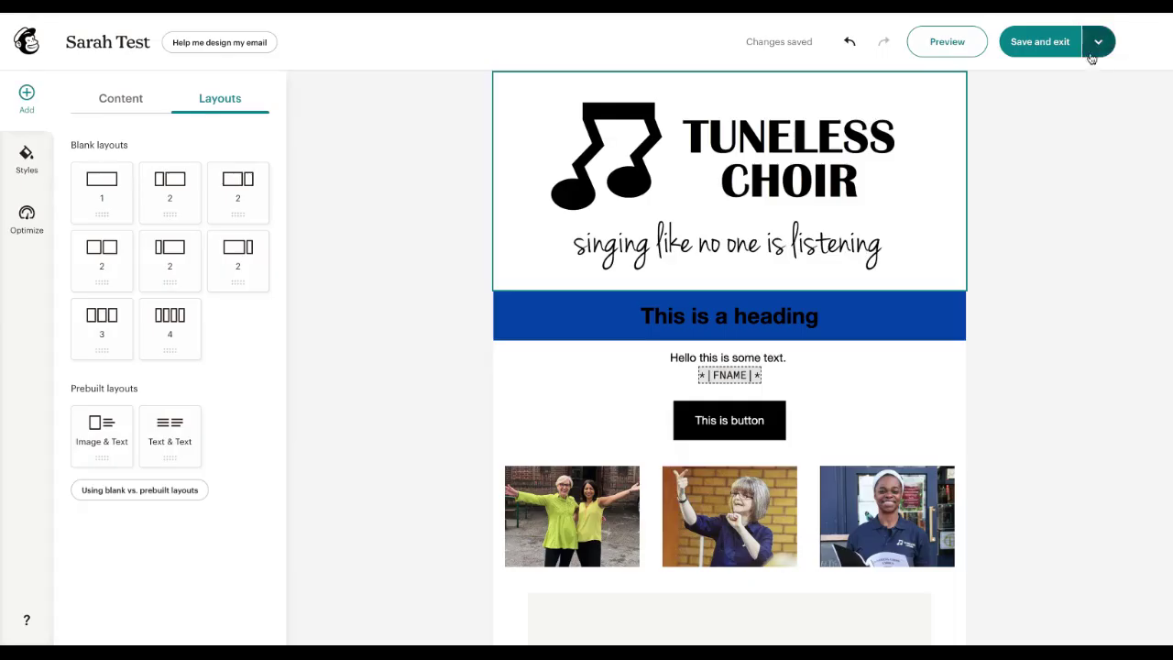
Step: Check the additional save options, save and exit the design, and postpone making the New Builder the default email editor
click(1099, 43)
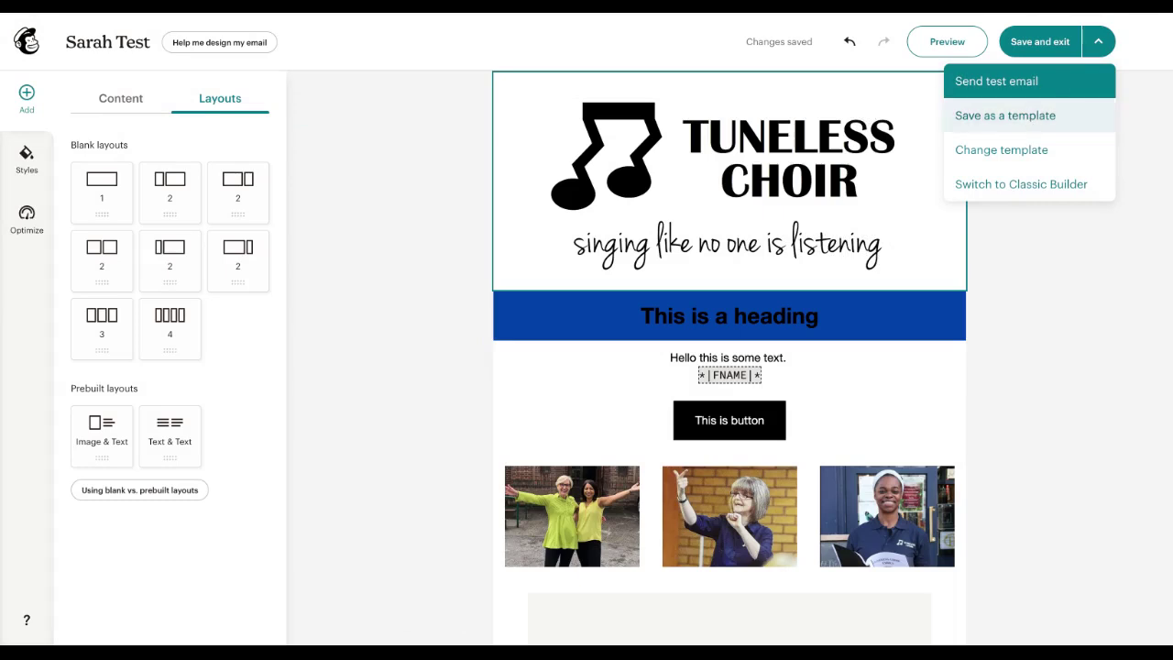
click(1045, 43)
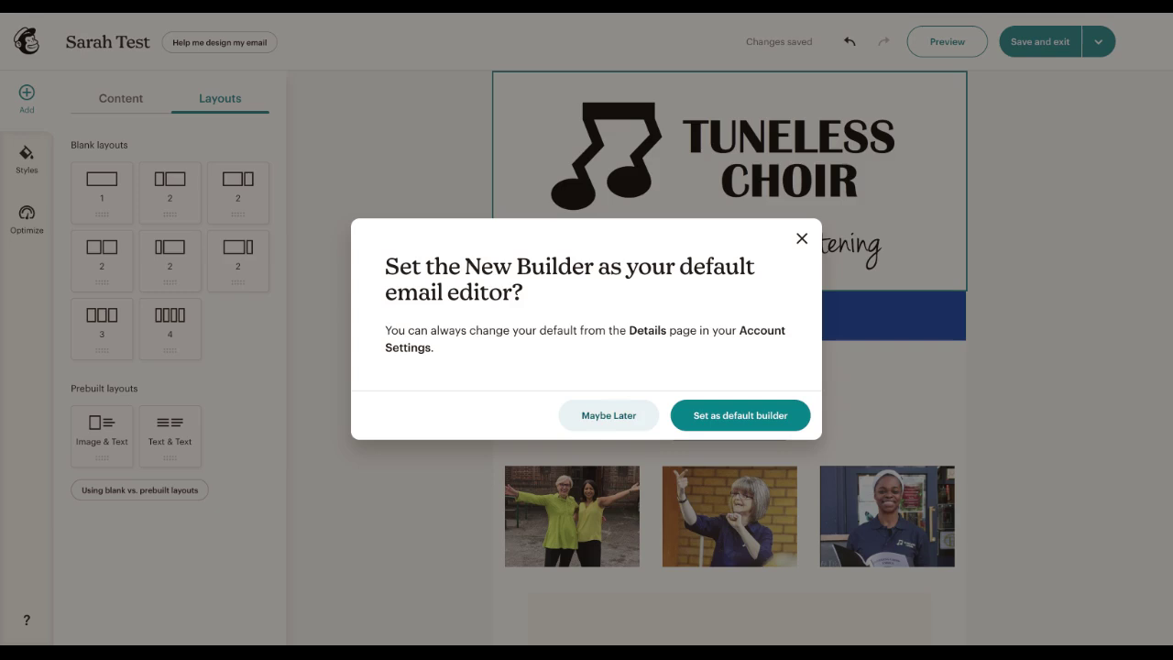
click(608, 415)
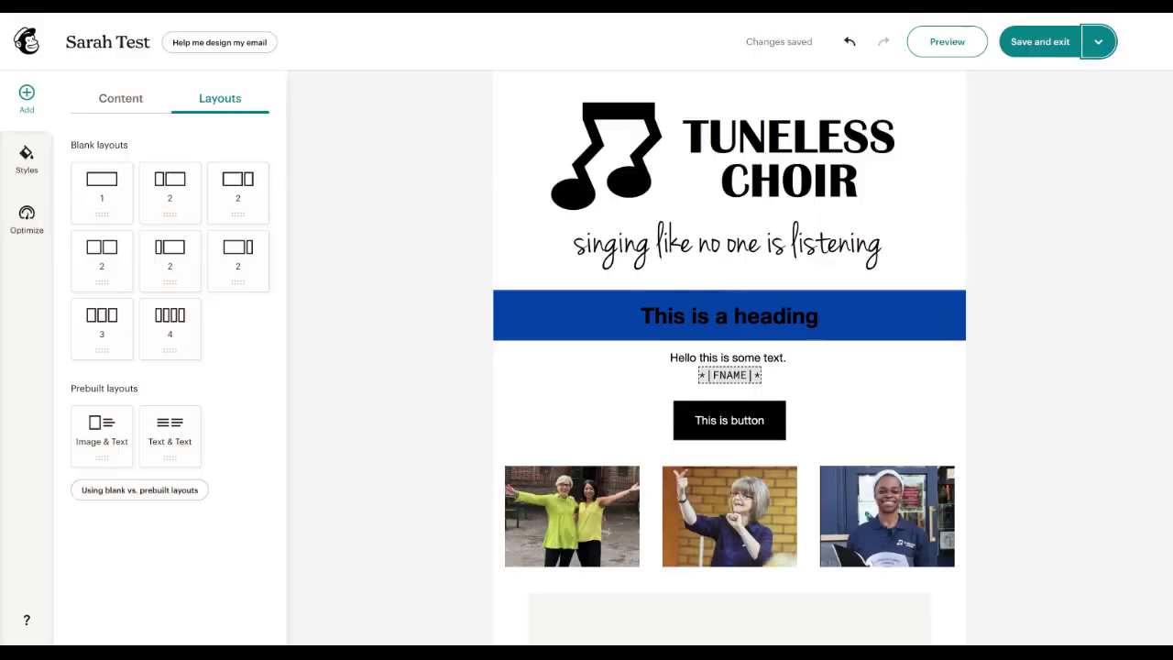